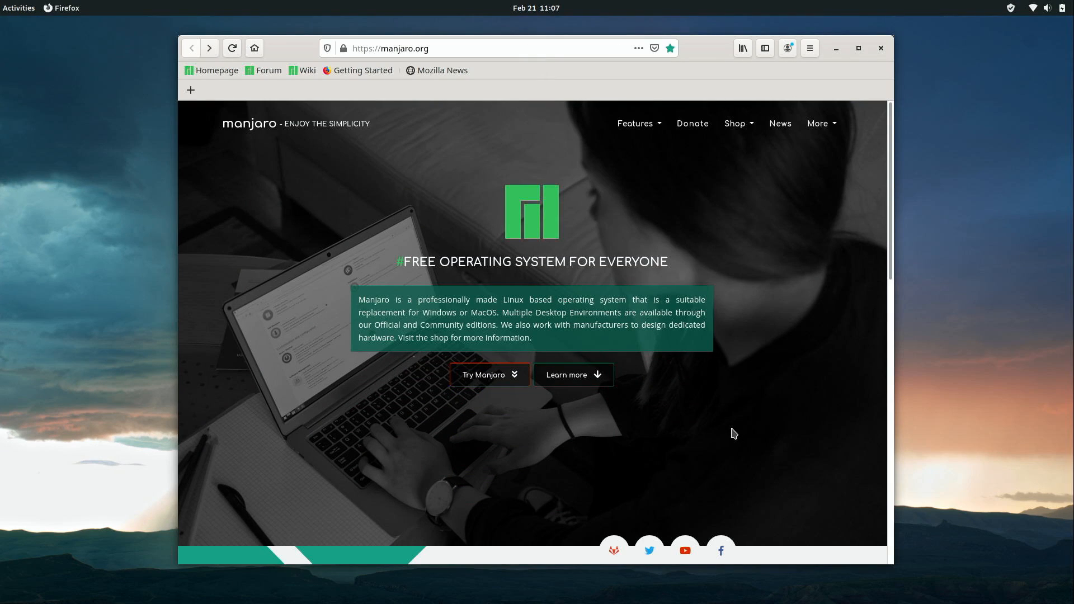
# Download the 2020-02-13 Raspbian Buster Lite zip (433 MB) from the Raspberry Pi downloads page.
pyautogui.click(536, 49)
pyautogui.write('https://www.raspberrypi.org/downloads/raspbian/')
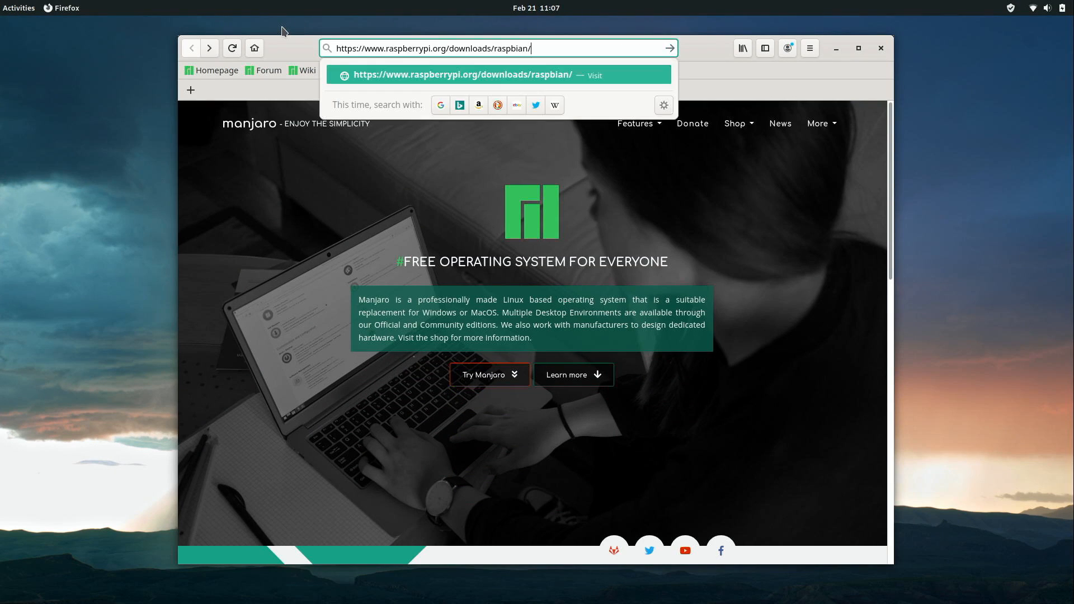
pyautogui.press('Return')
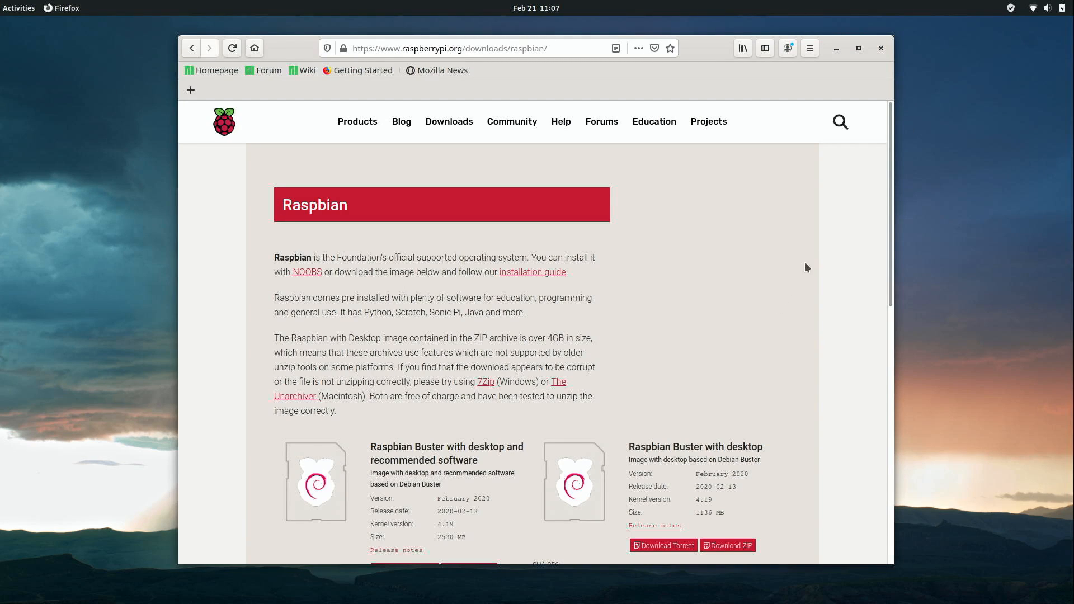
pyautogui.scroll(-5, 883, 366)
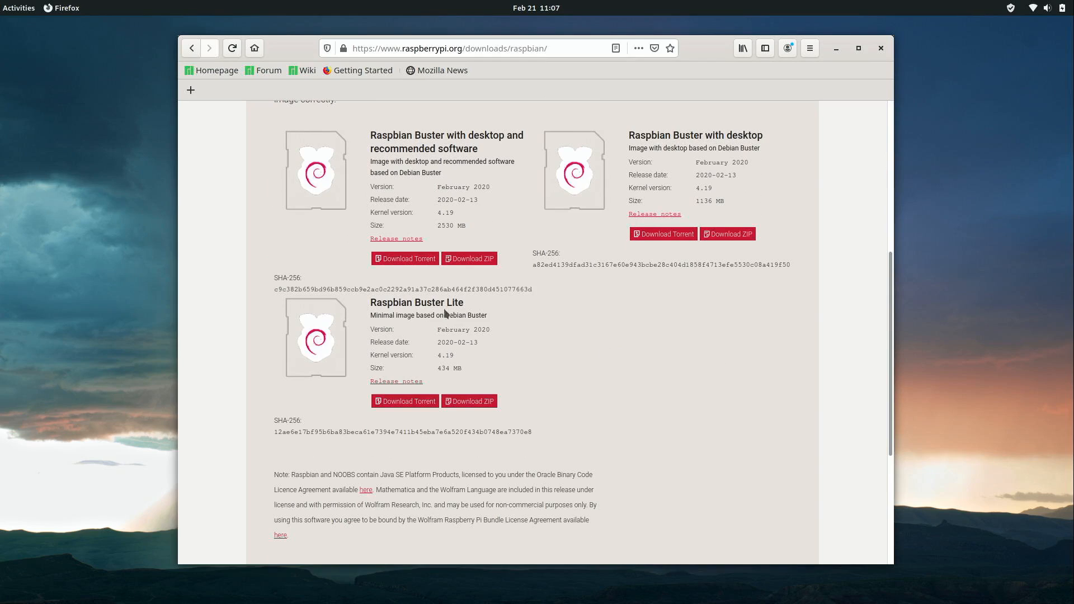
pyautogui.moveTo(467, 305); pyautogui.dragTo(372, 303)
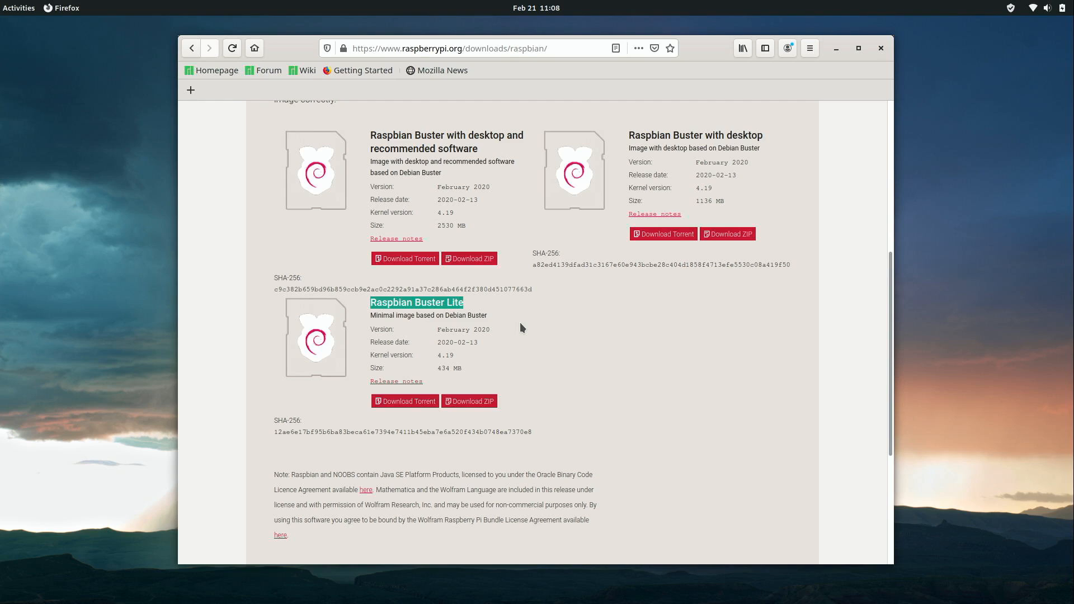
pyautogui.click(477, 400)
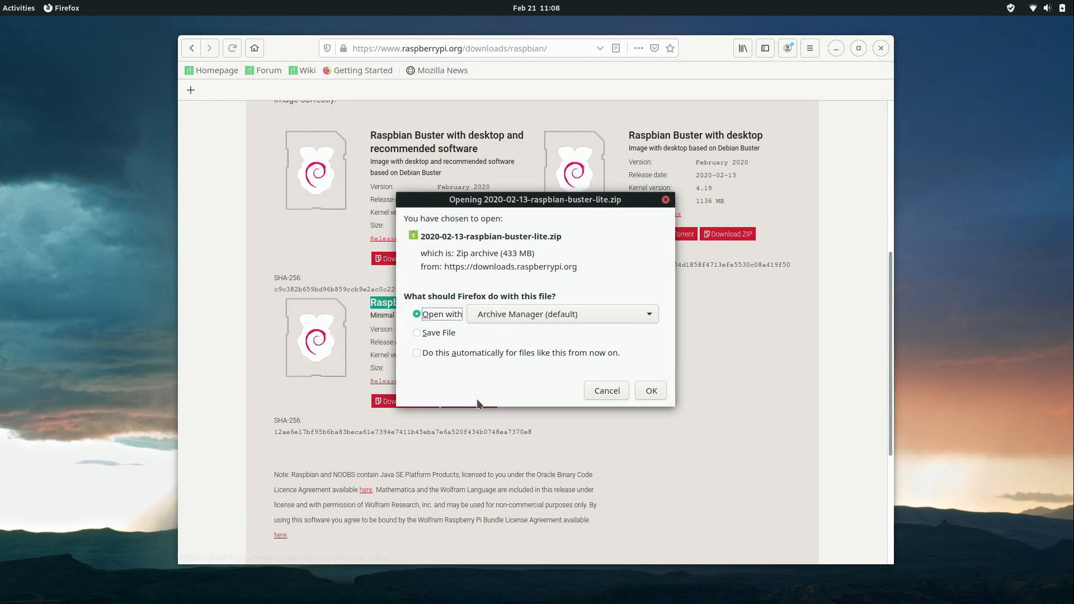
pyautogui.hotkey('alt', 's')
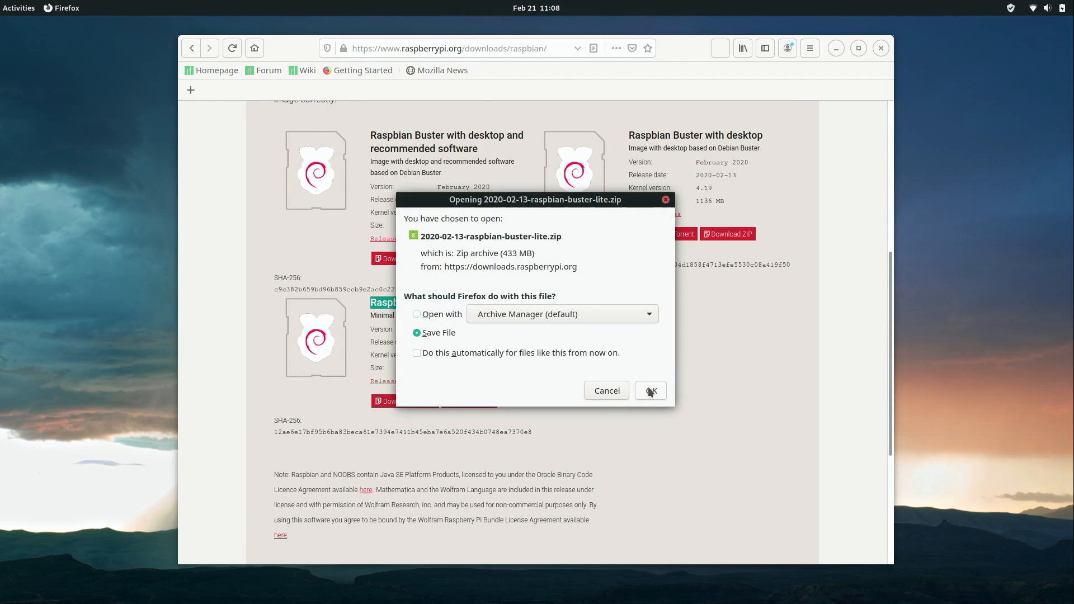
pyautogui.click(650, 391)
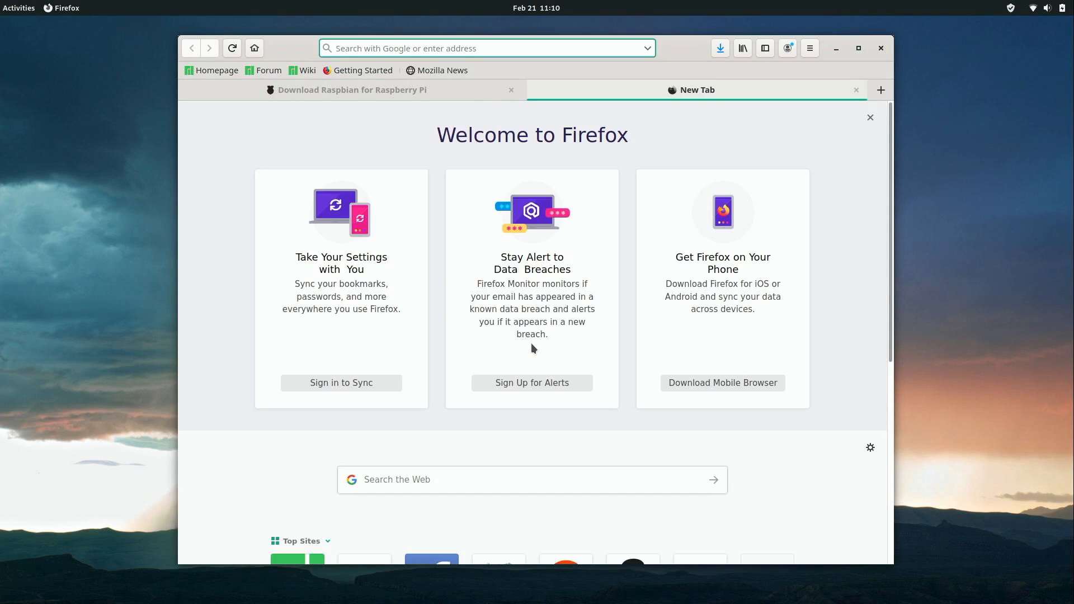
# Save balena-etcher-electron-1.5.79-linux-x64.zip from etcher.io, then close the Firefox window.
pyautogui.write('etcher.io')
pyautogui.press('Return')
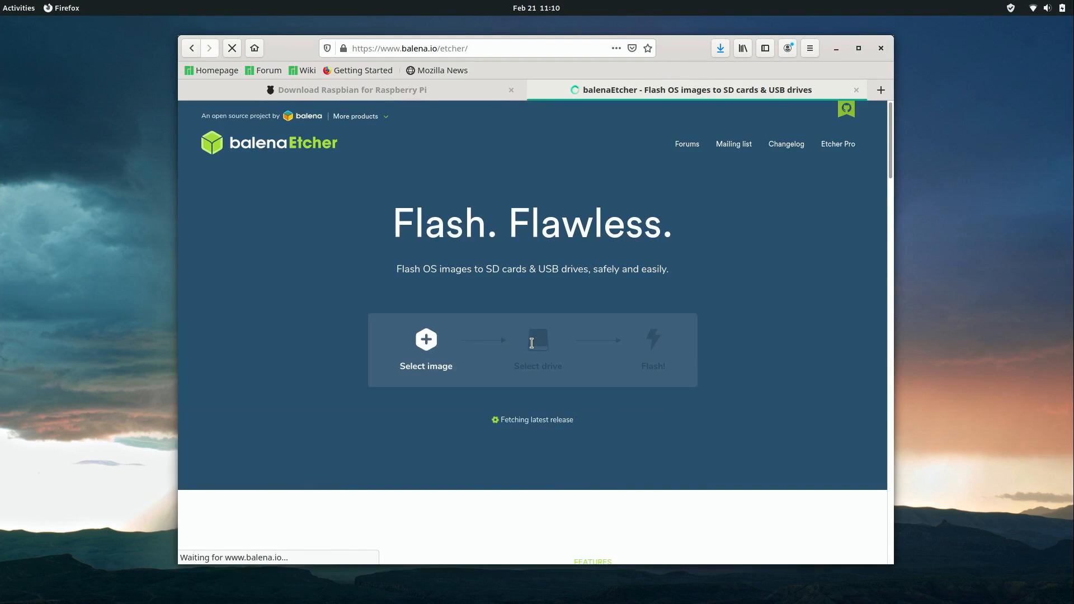
pyautogui.click(548, 427)
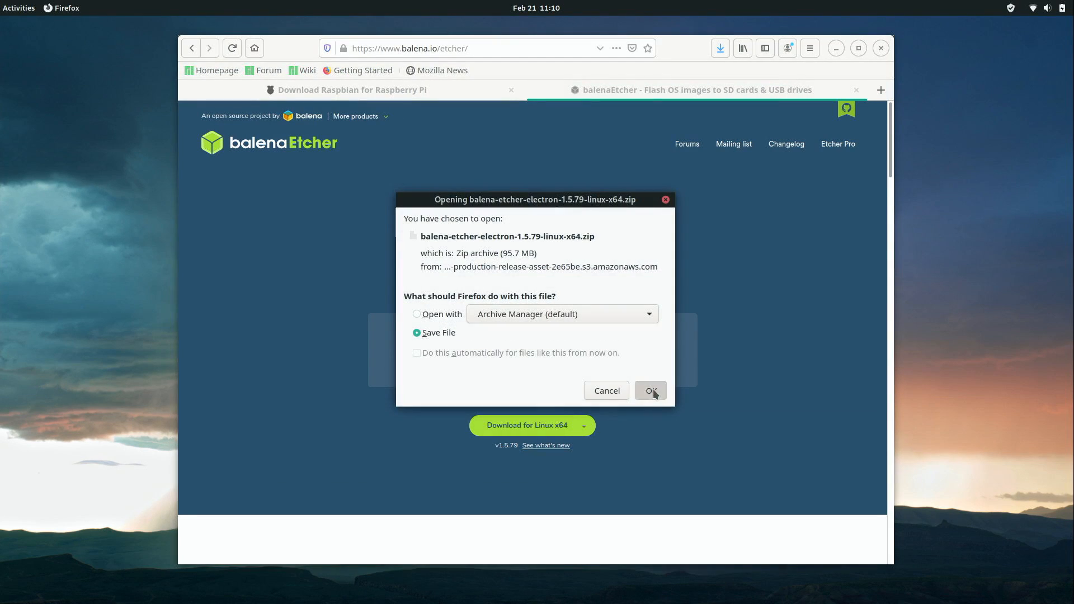
pyautogui.click(653, 392)
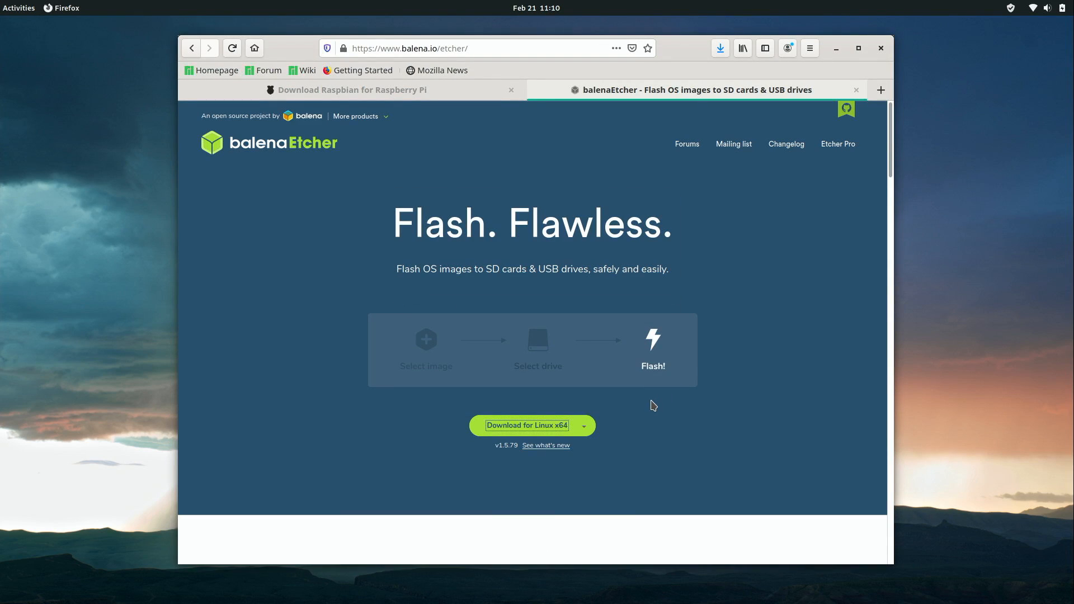
pyautogui.click(881, 48)
# Quit Firefox, open Files and extract the Raspbian Lite zip in Downloads.
pyautogui.click(643, 336)
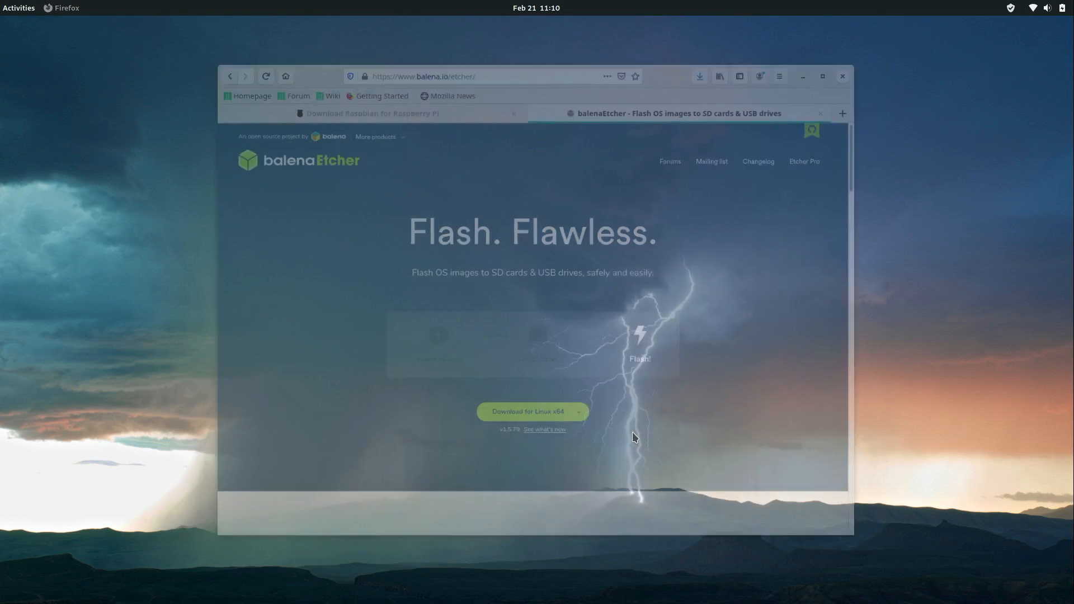
pyautogui.click(18, 8)
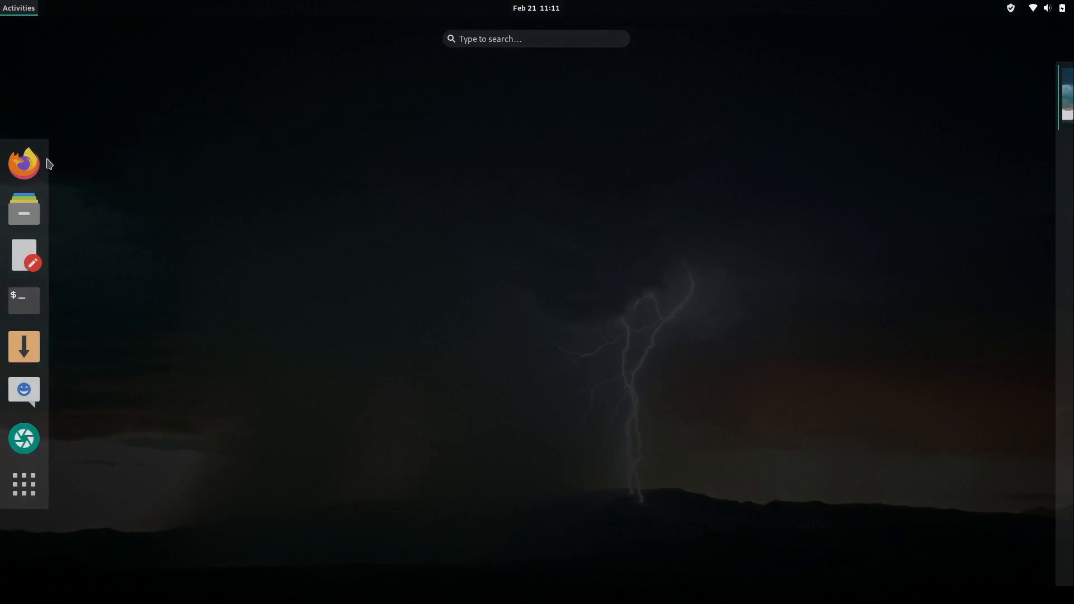
pyautogui.click(24, 210)
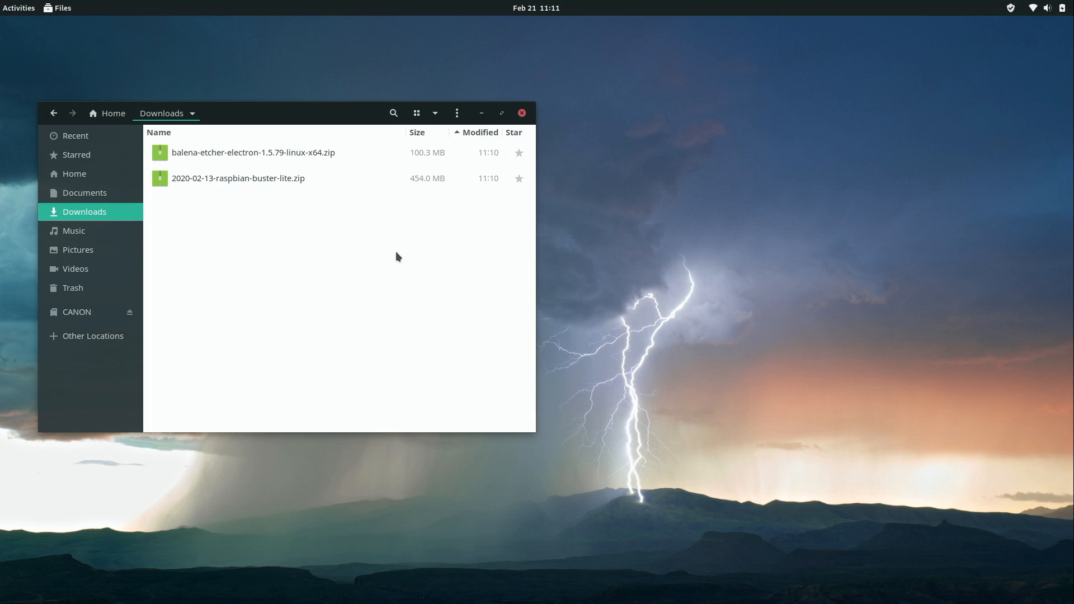
pyautogui.rightClick(291, 184)
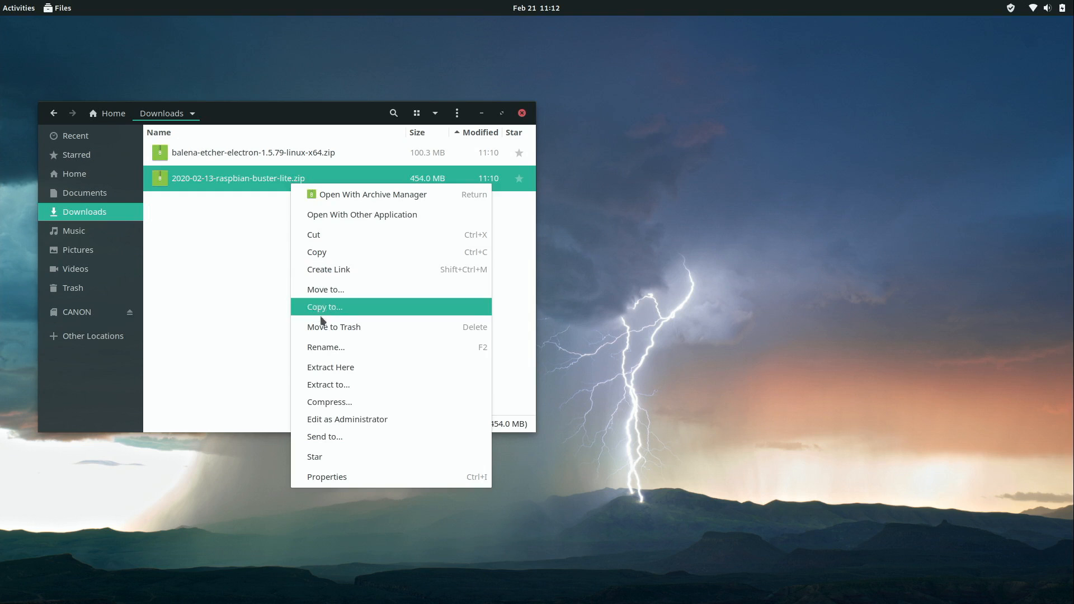
pyautogui.click(328, 367)
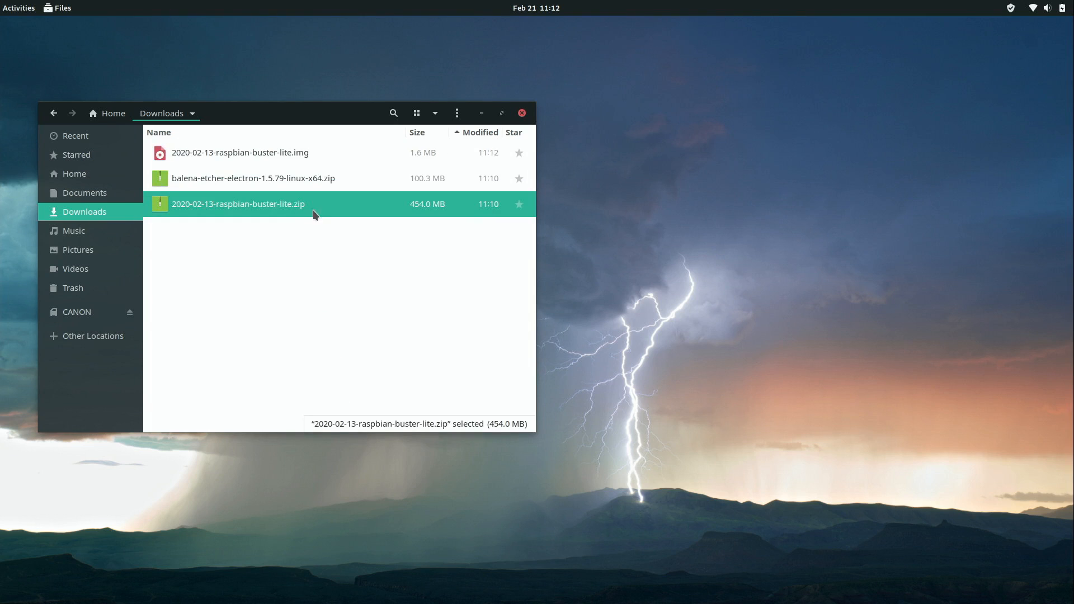
# Extract the balenaEtcher zip in place and open the extracted balena-etcher folder.
pyautogui.rightClick(300, 178)
pyautogui.click(341, 360)
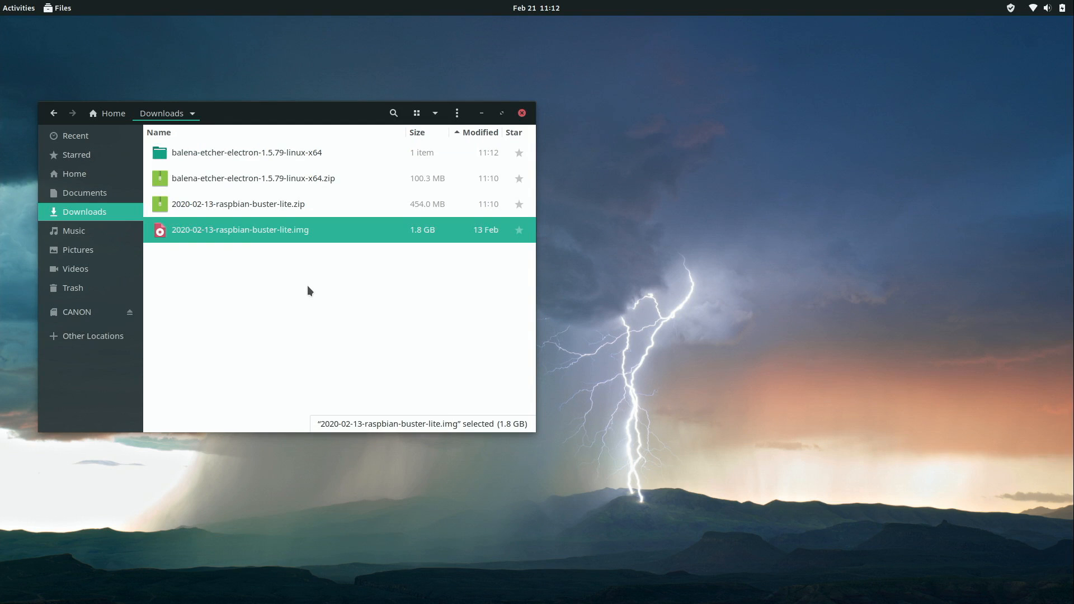
pyautogui.doubleClick(307, 152)
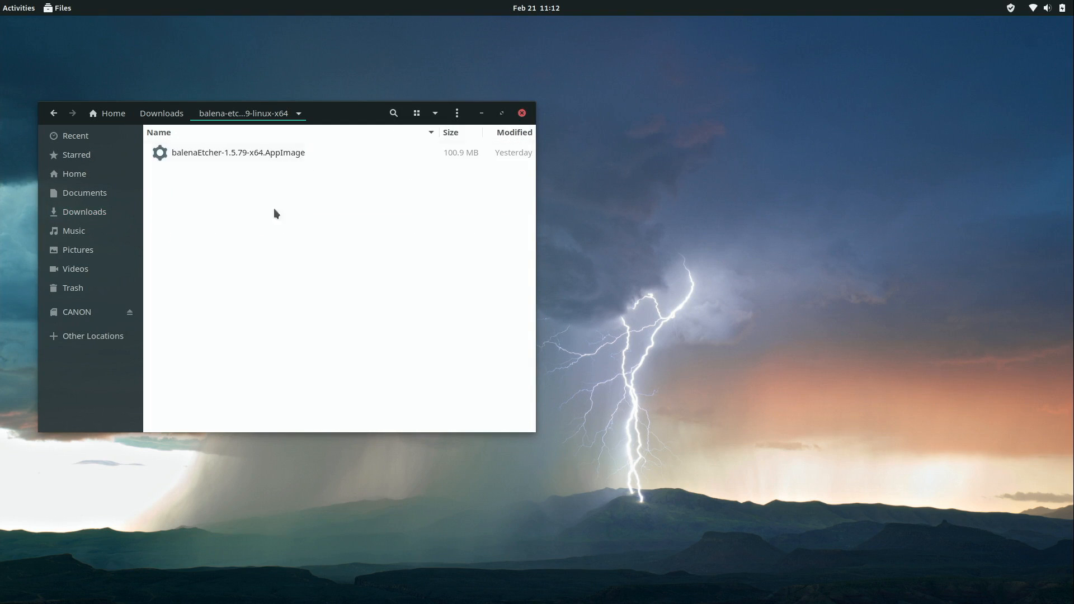
# Launch the balenaEtcher AppImage and load 2020-02-13-raspbian-buster-lite.img from Downloads as the source.
pyautogui.click(233, 159)
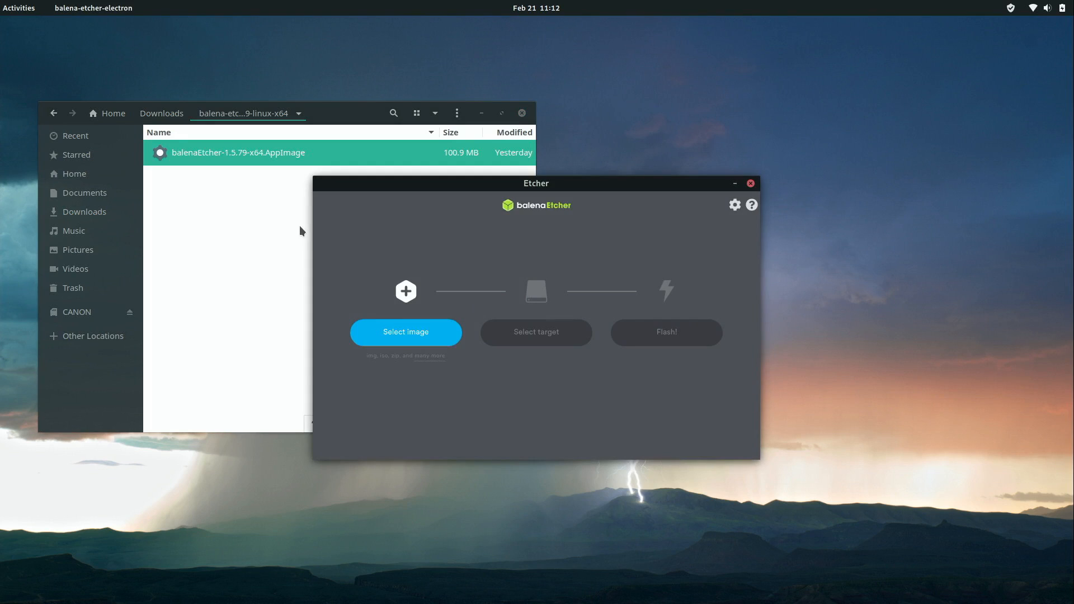
pyautogui.click(416, 342)
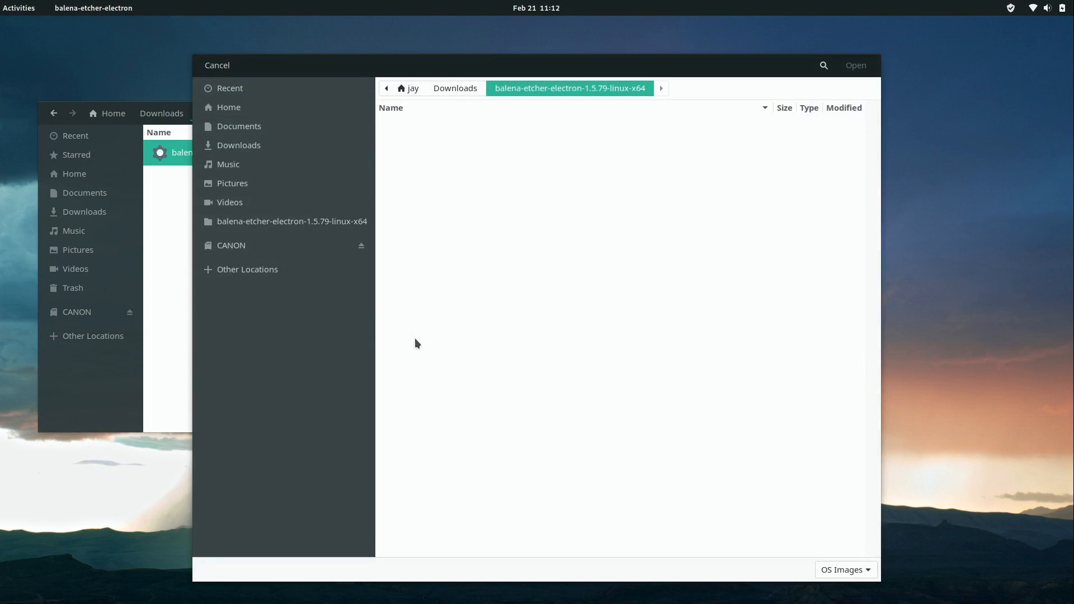
pyautogui.click(465, 87)
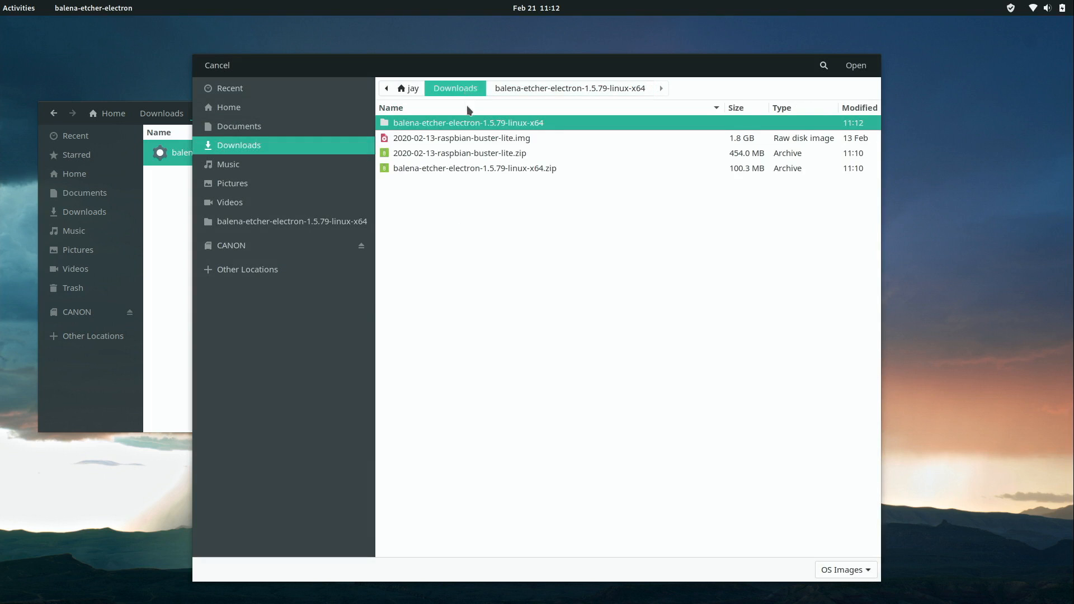
pyautogui.click(517, 140)
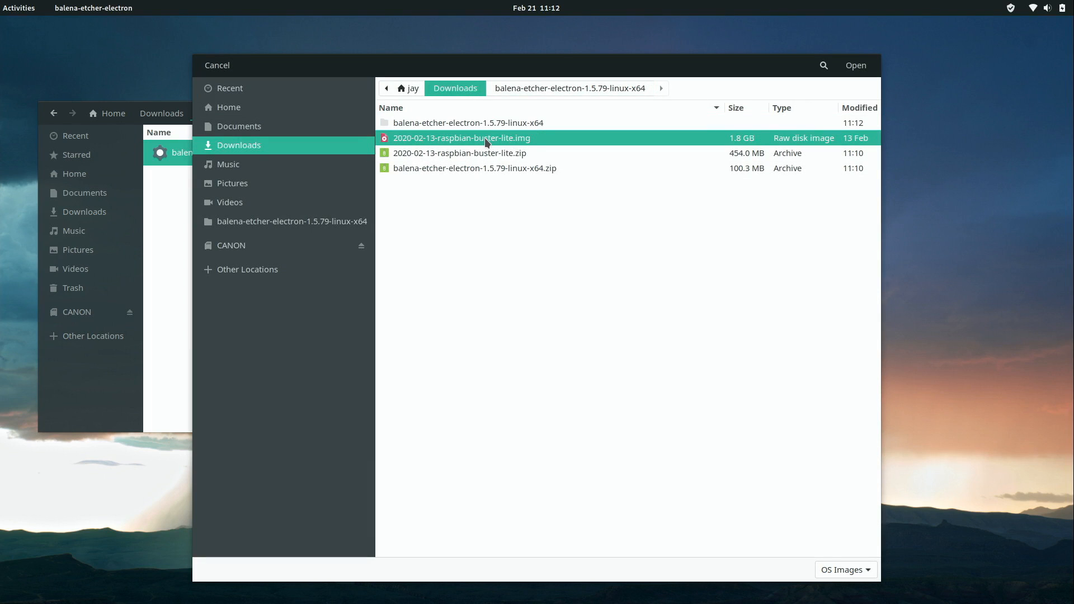
pyautogui.click(855, 66)
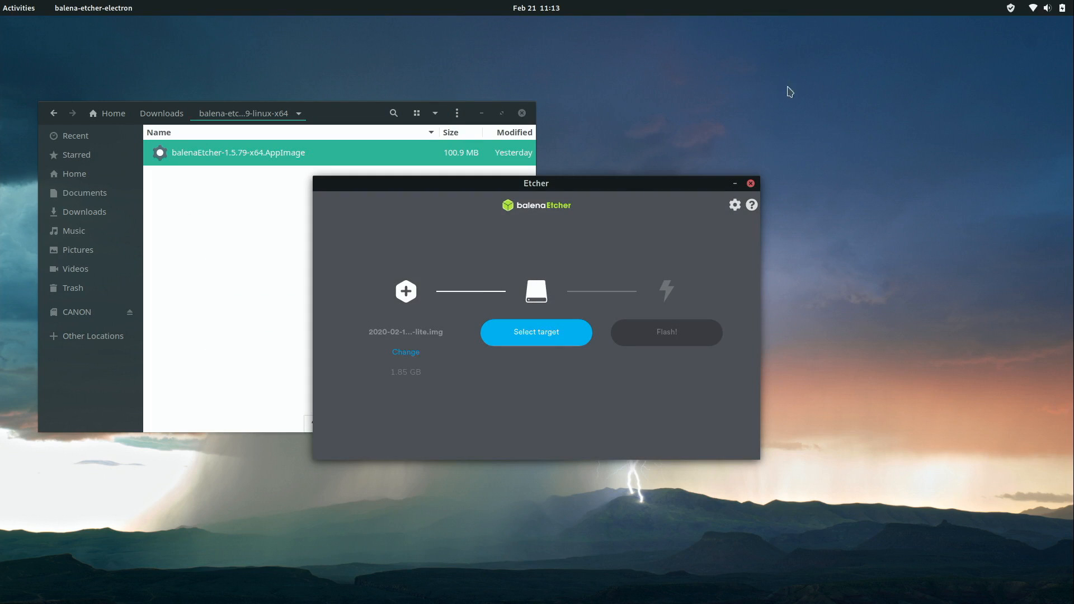
pyautogui.click(546, 334)
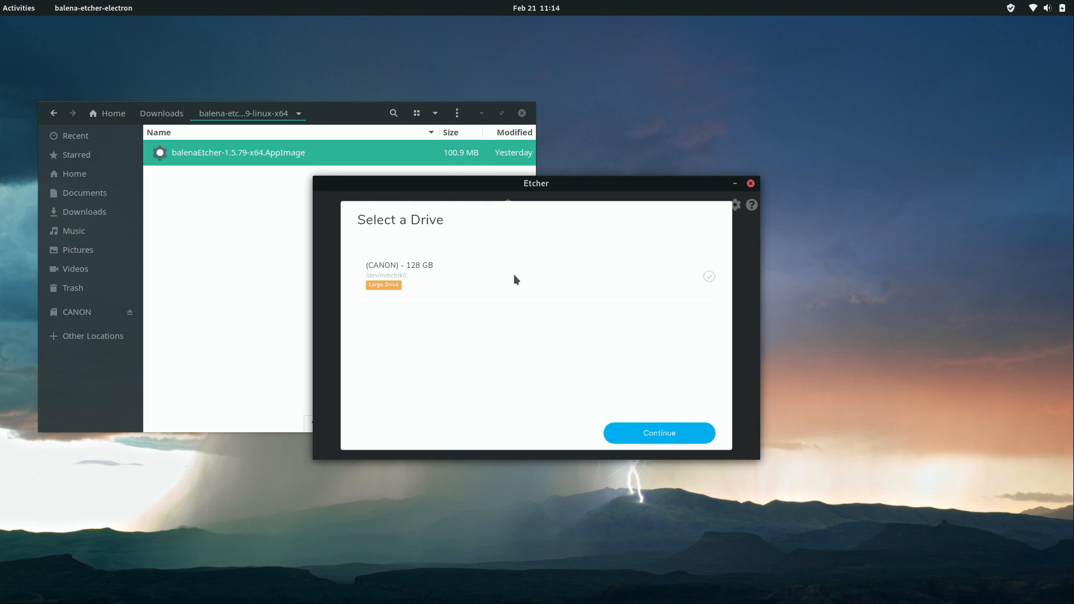
# Flash the image to the 128 GB CANON card, accepting the large-drive warning and authenticating.
pyautogui.click(433, 276)
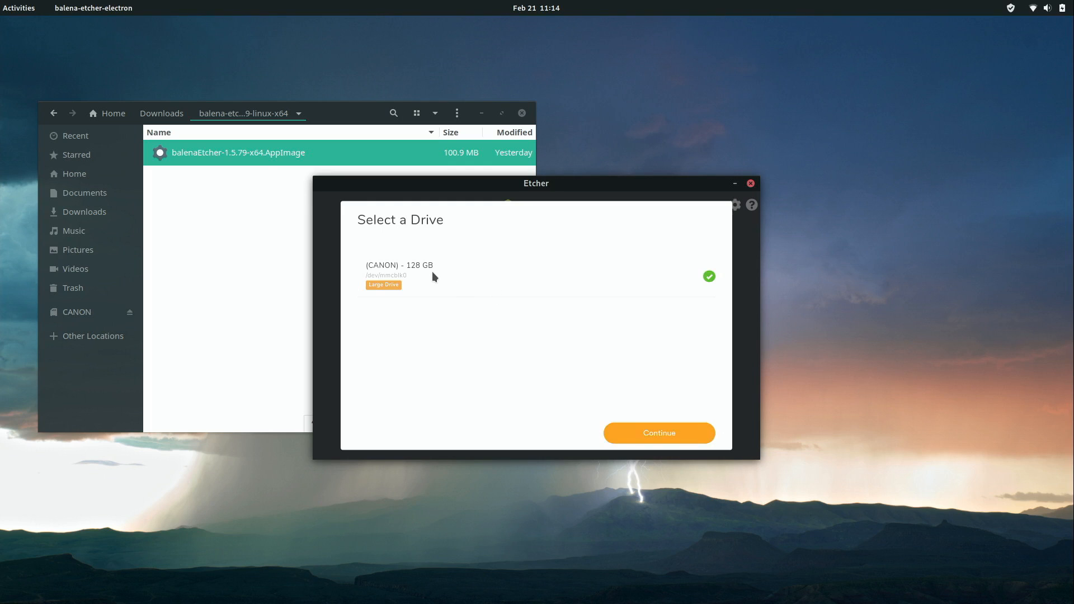
pyautogui.click(647, 434)
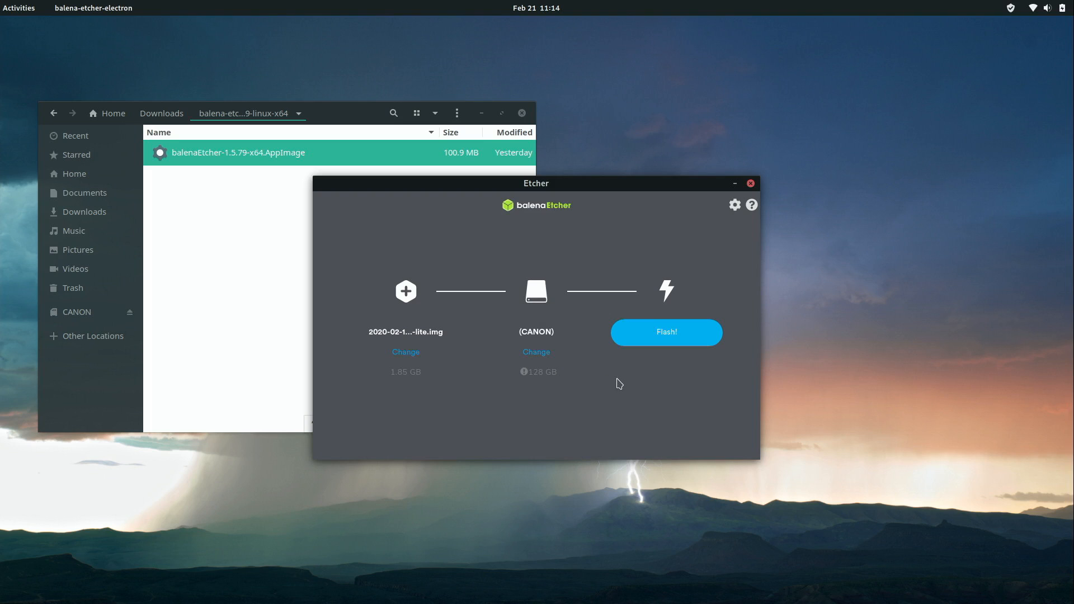
pyautogui.click(666, 341)
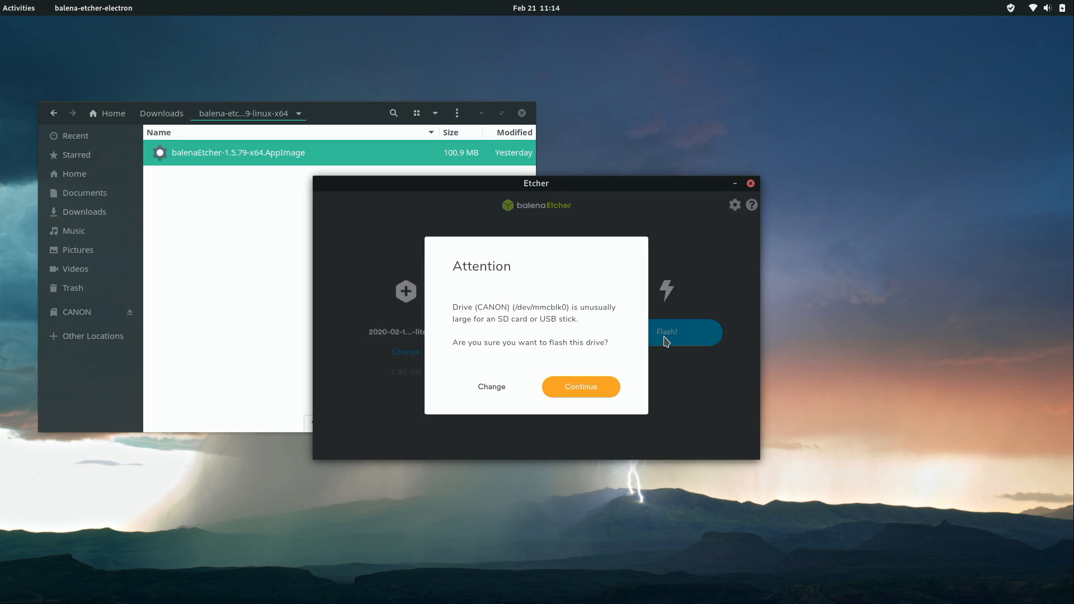
pyautogui.click(593, 395)
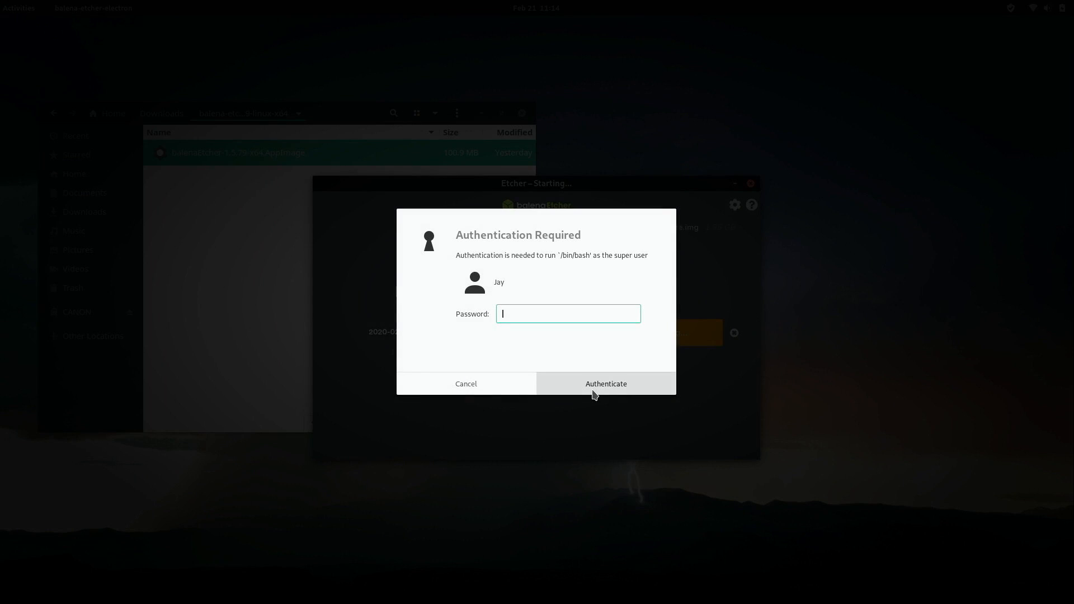
pyautogui.write('**********')
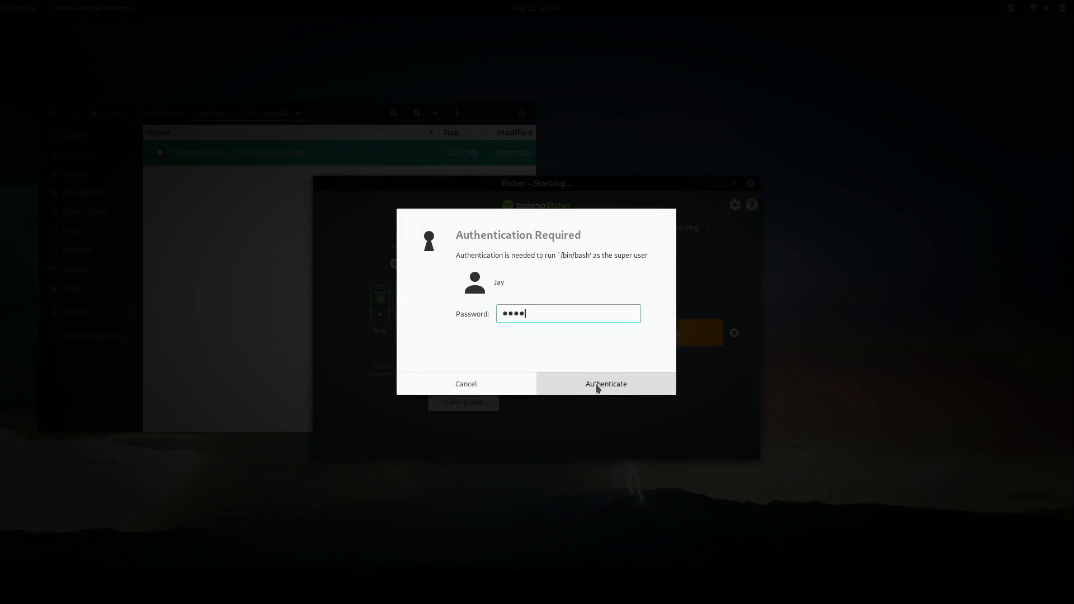
pyautogui.press('Return')
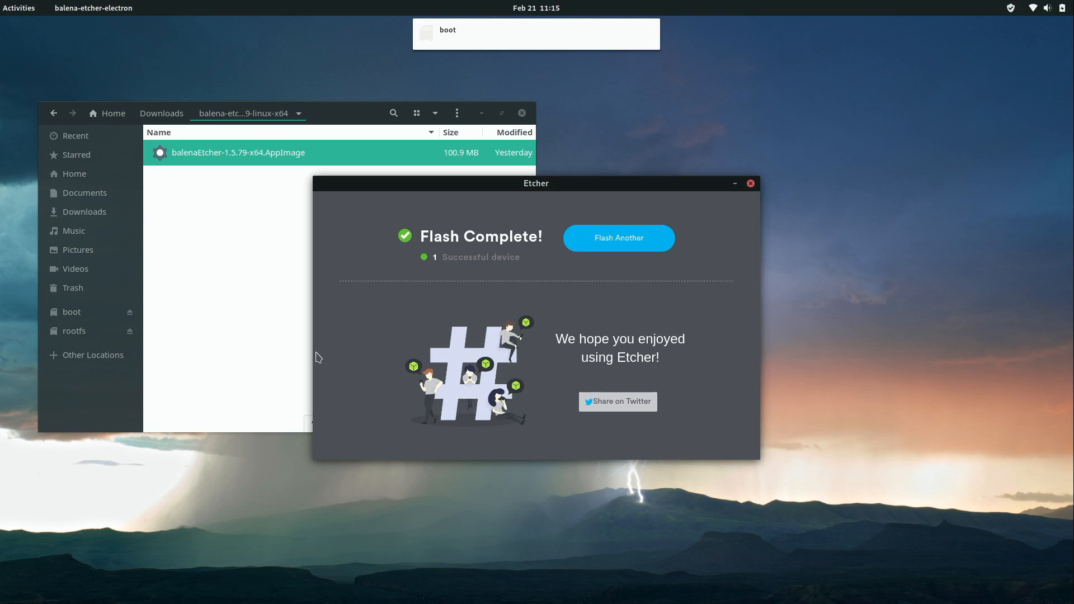
# Open the card's boot partition in Files and show its contents as a grid.
pyautogui.click(247, 335)
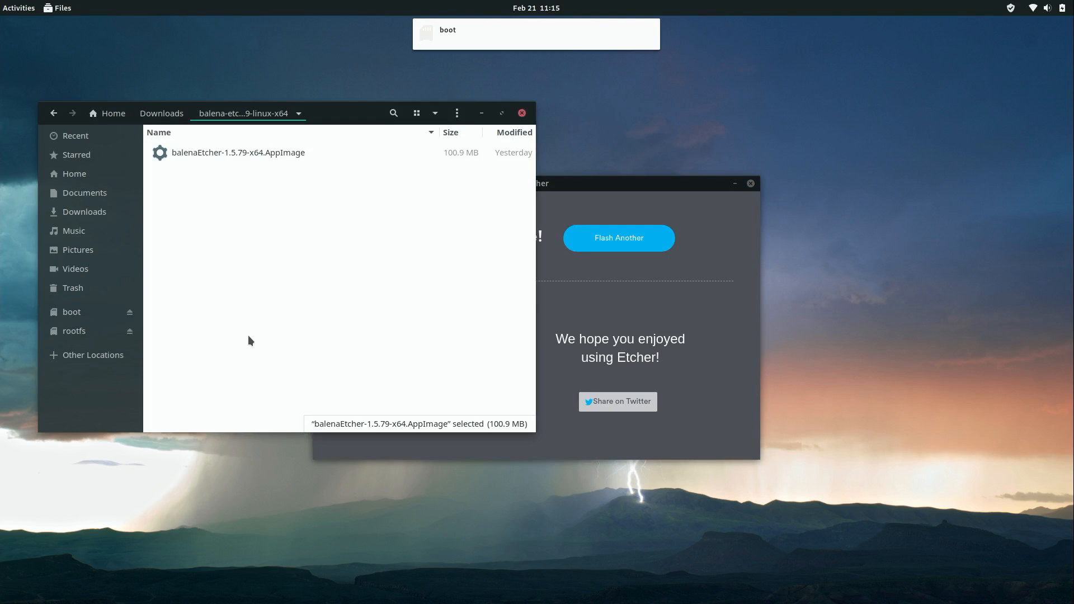
pyautogui.click(82, 318)
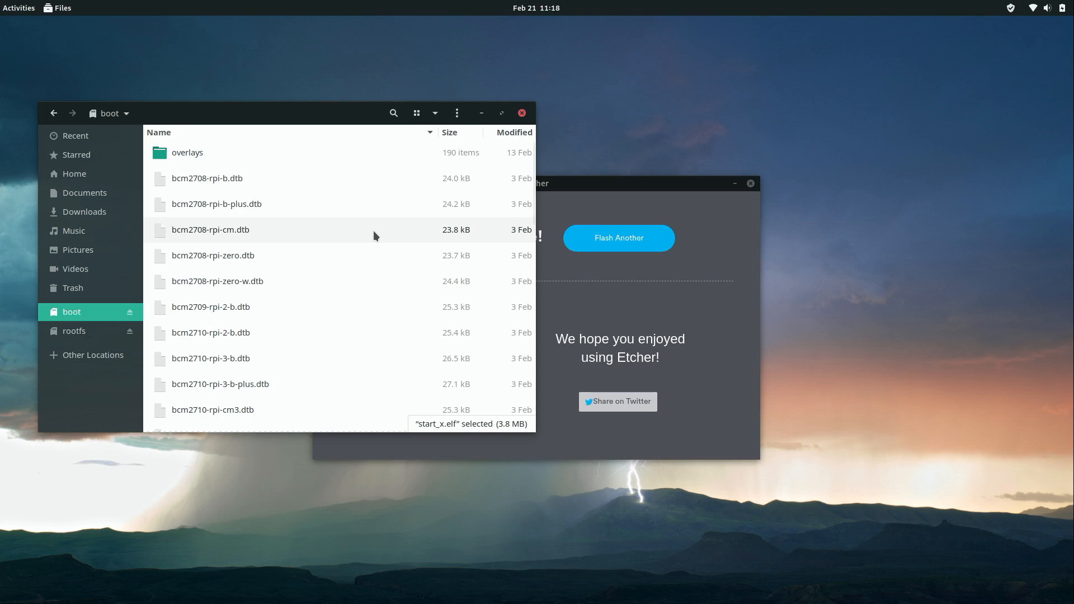
pyautogui.rightClick(374, 230)
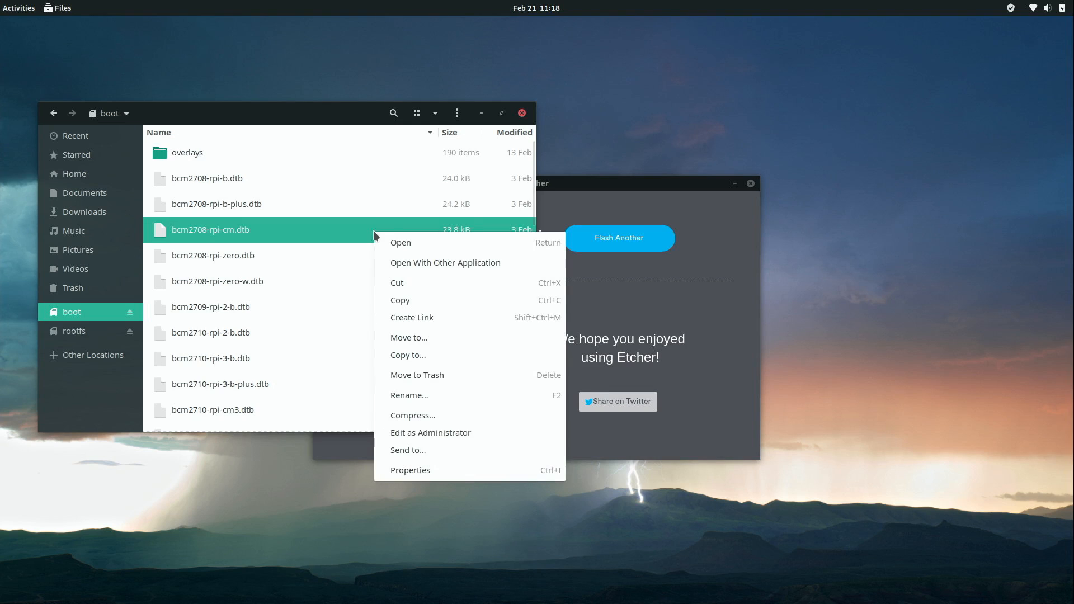
pyautogui.press('Escape')
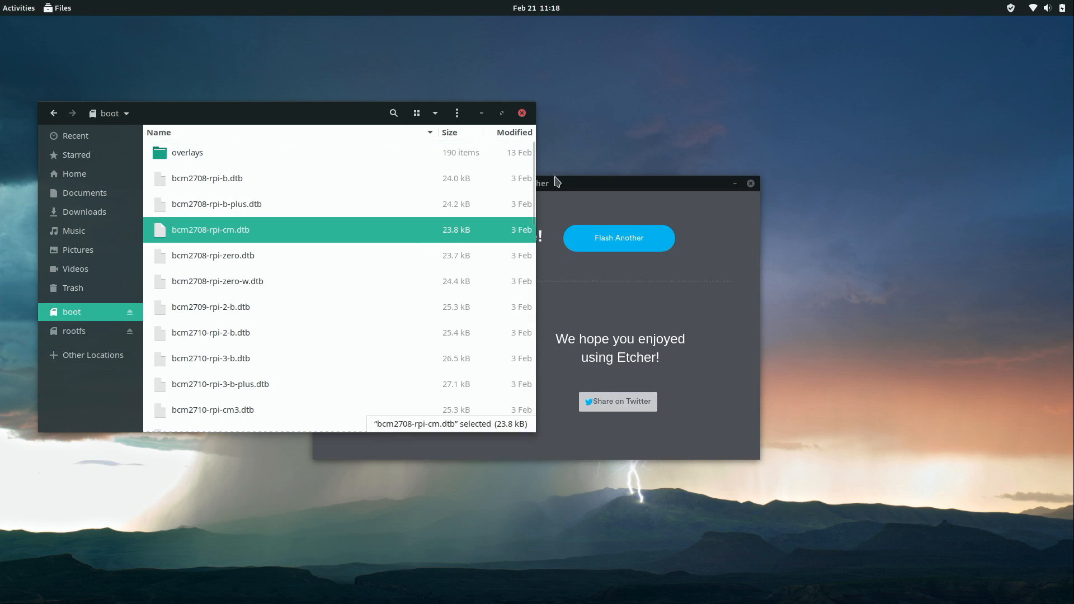
pyautogui.moveTo(534, 185)
pyautogui.mouseDown()
pyautogui.moveTo(521, 281)
pyautogui.moveTo(530, 414)
pyautogui.moveTo(530, 166)
pyautogui.mouseUp()
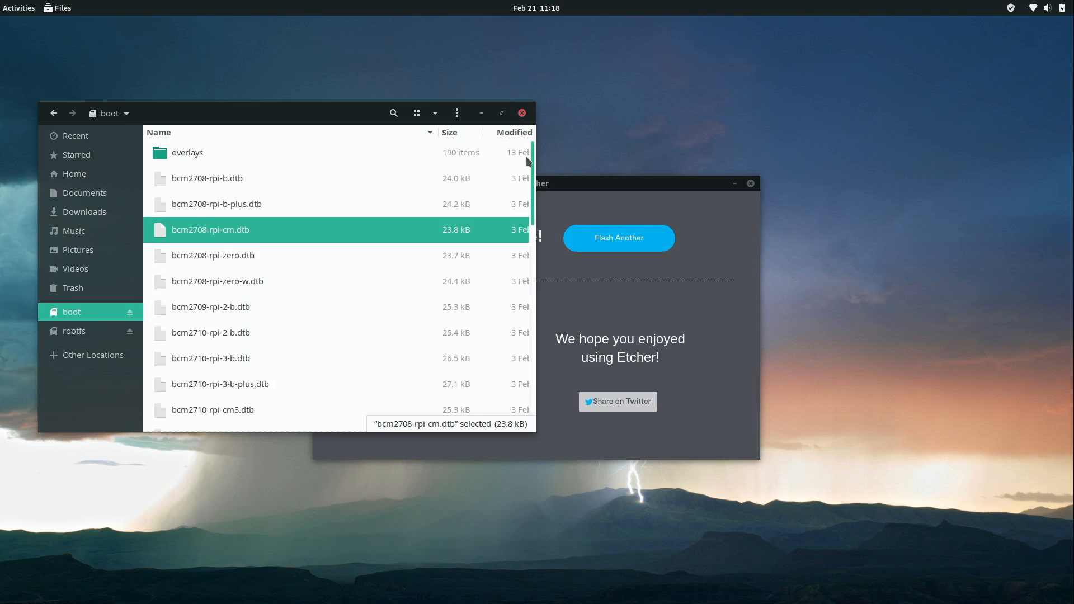
pyautogui.click(417, 114)
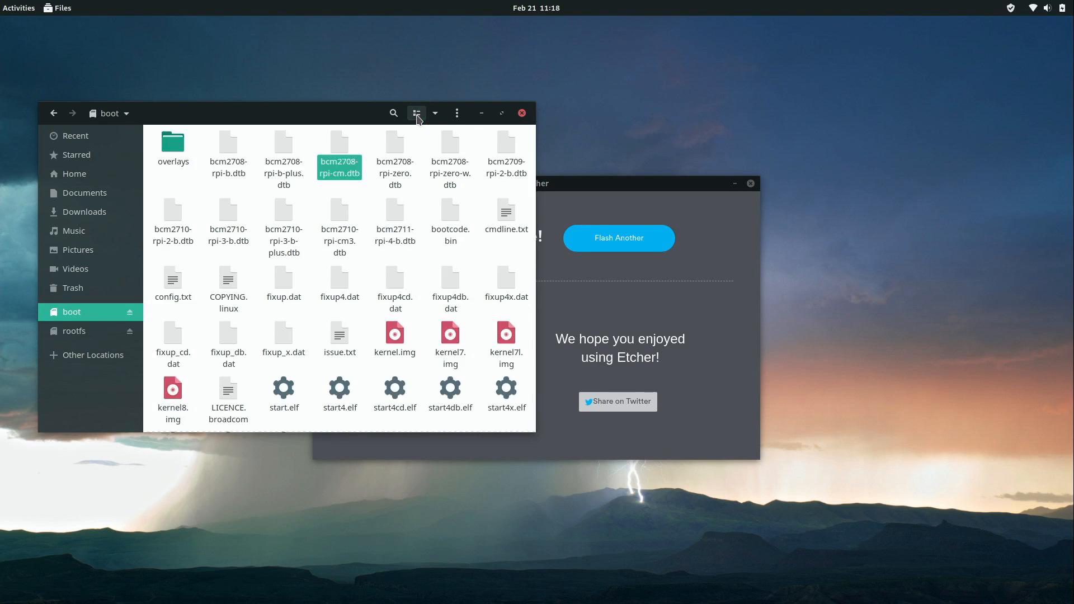
pyautogui.click(367, 186)
# Create a new empty file in boot and rename it to ssh.
pyautogui.rightClick(367, 186)
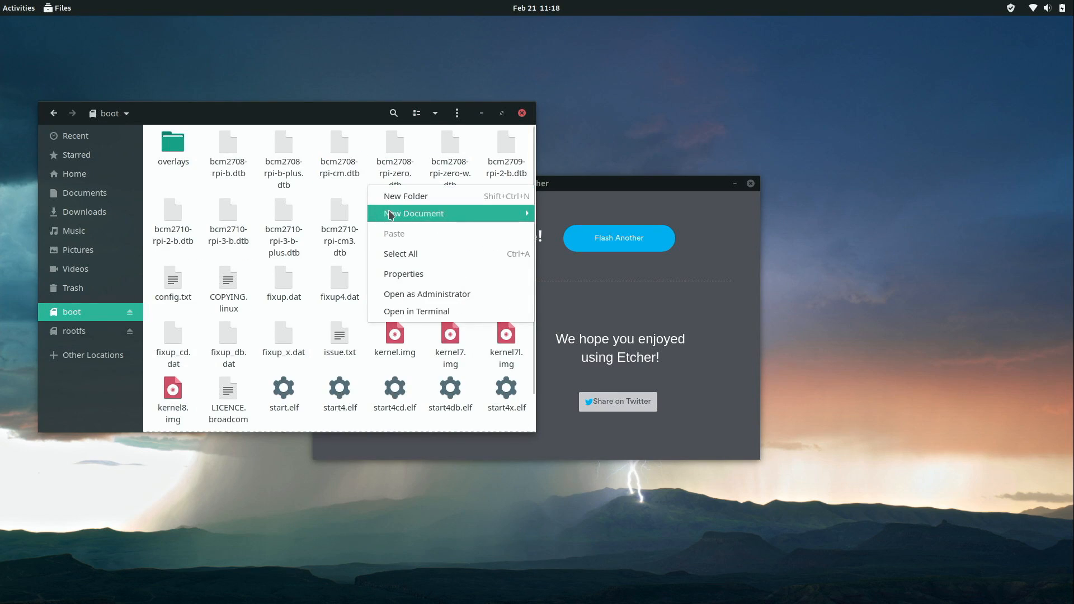
pyautogui.moveTo(390, 214)
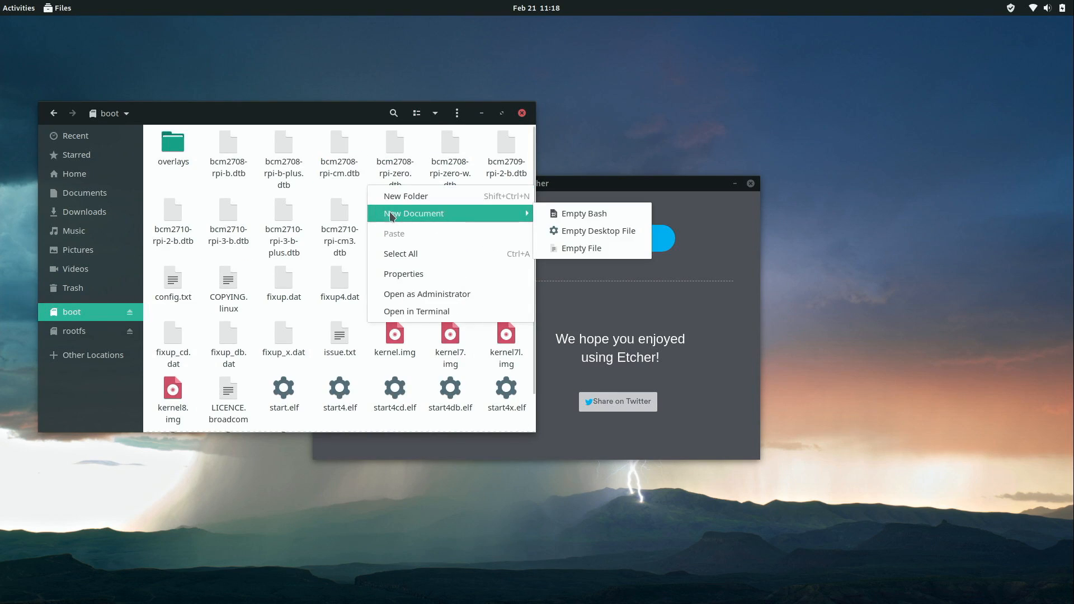
pyautogui.click(575, 248)
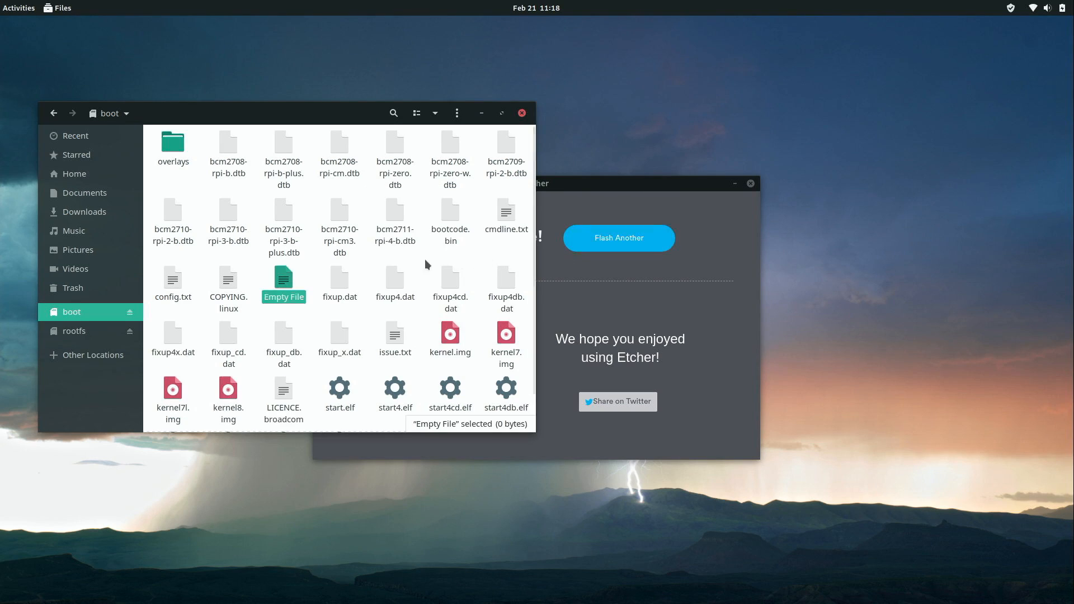
pyautogui.rightClick(285, 284)
pyautogui.click(328, 451)
pyautogui.write('ssh')
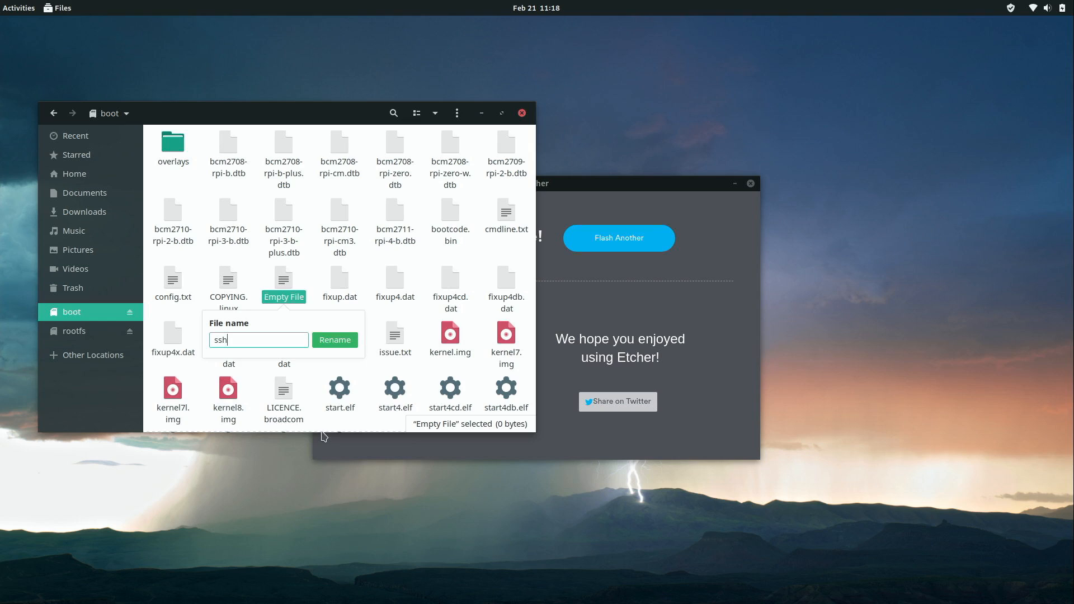
pyautogui.press('Return')
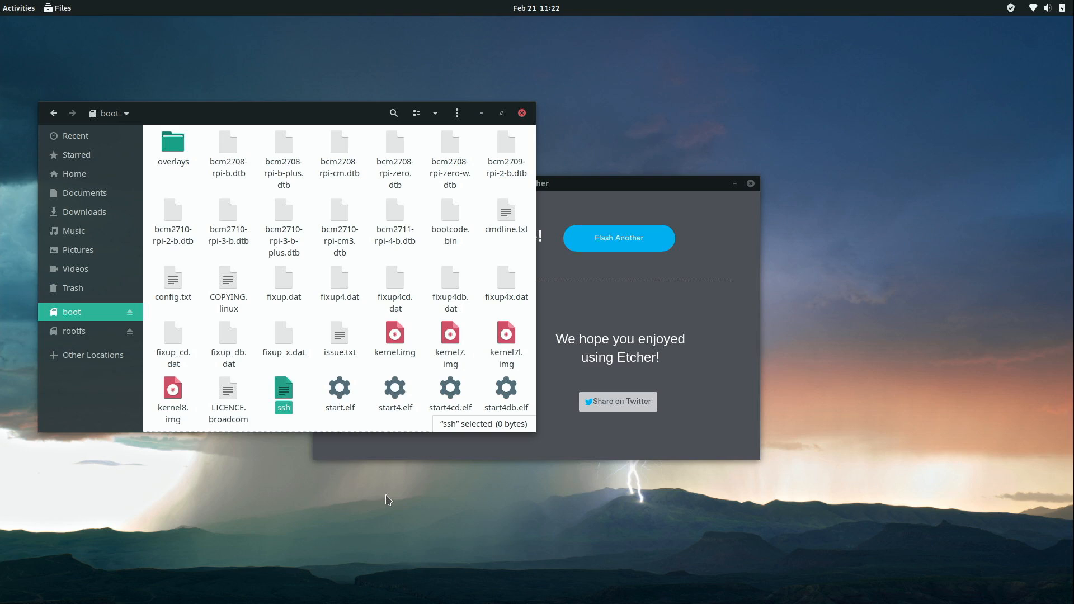
# Create another empty document in boot and name it wpa_supplicant.conf.
pyautogui.rightClick(310, 315)
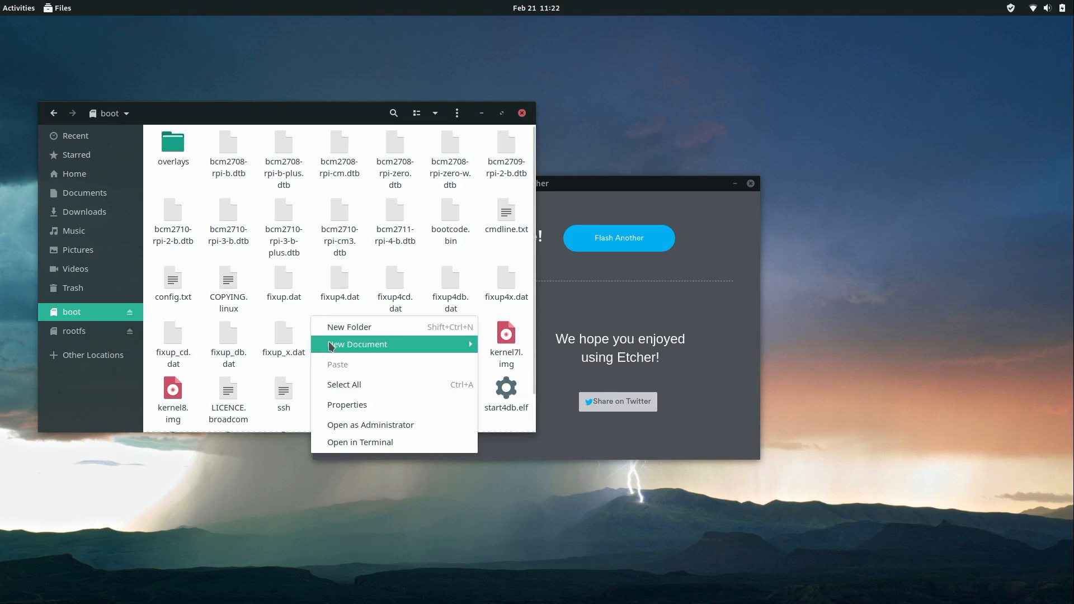
pyautogui.moveTo(331, 346)
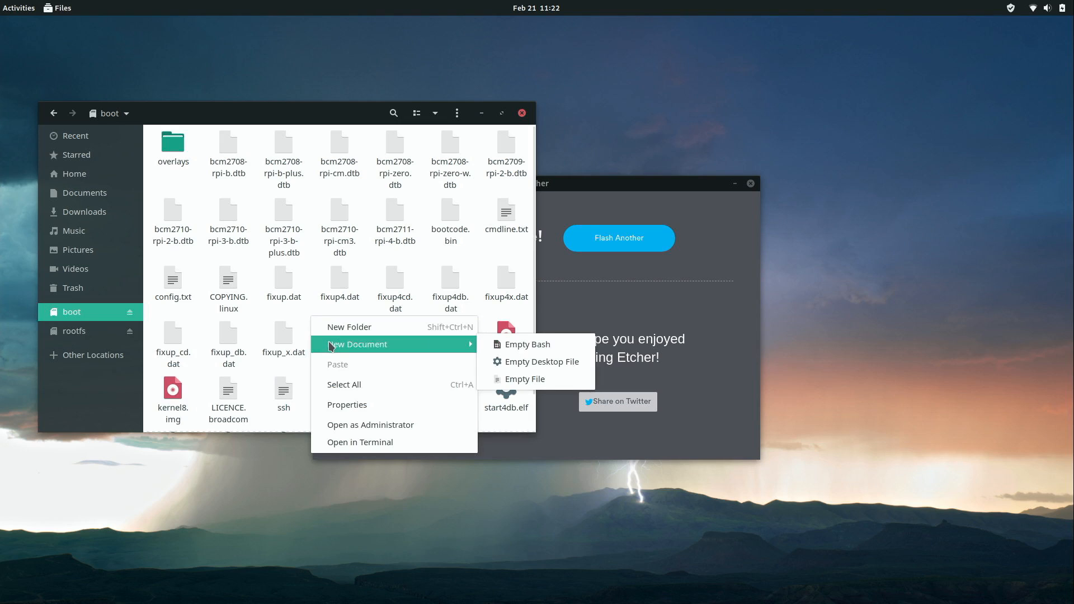
pyautogui.click(545, 384)
pyautogui.press('Menu')
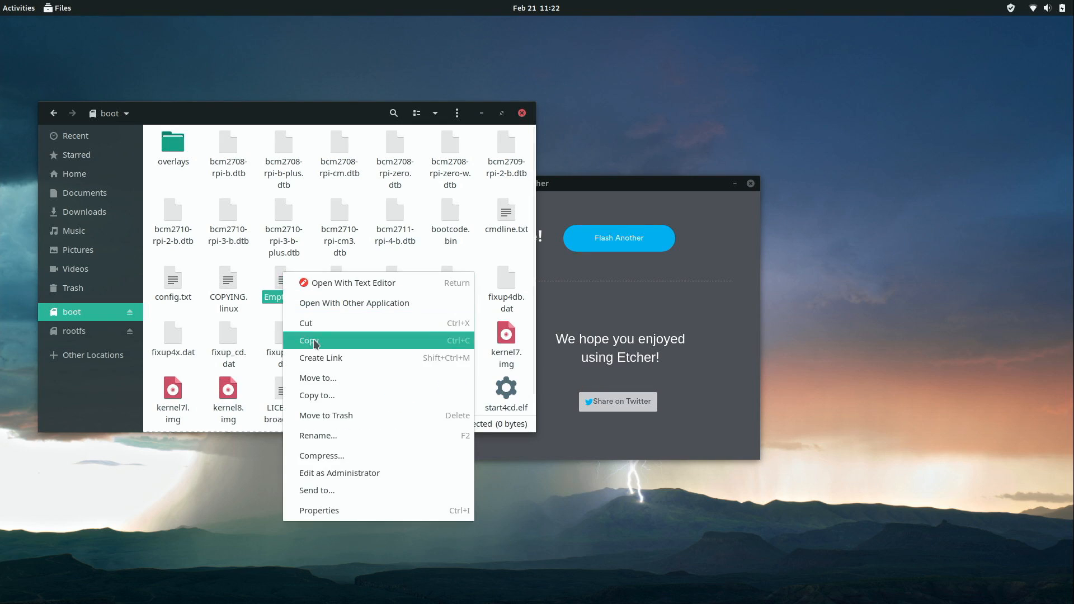
pyautogui.click(322, 435)
pyautogui.write('wpa_supplicant')
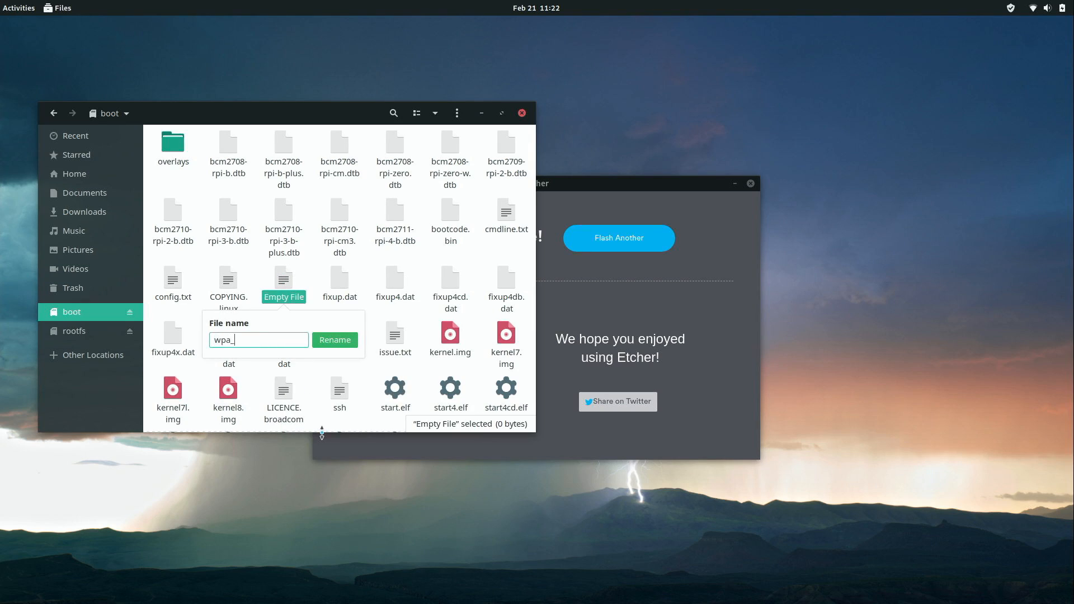
pyautogui.write('.conf')
pyautogui.click(339, 340)
# Paste a country=us Wi-Fi network block into wpa_supplicant.conf, mark its ssid/psk placeholders, and save.
pyautogui.doubleClick(394, 383)
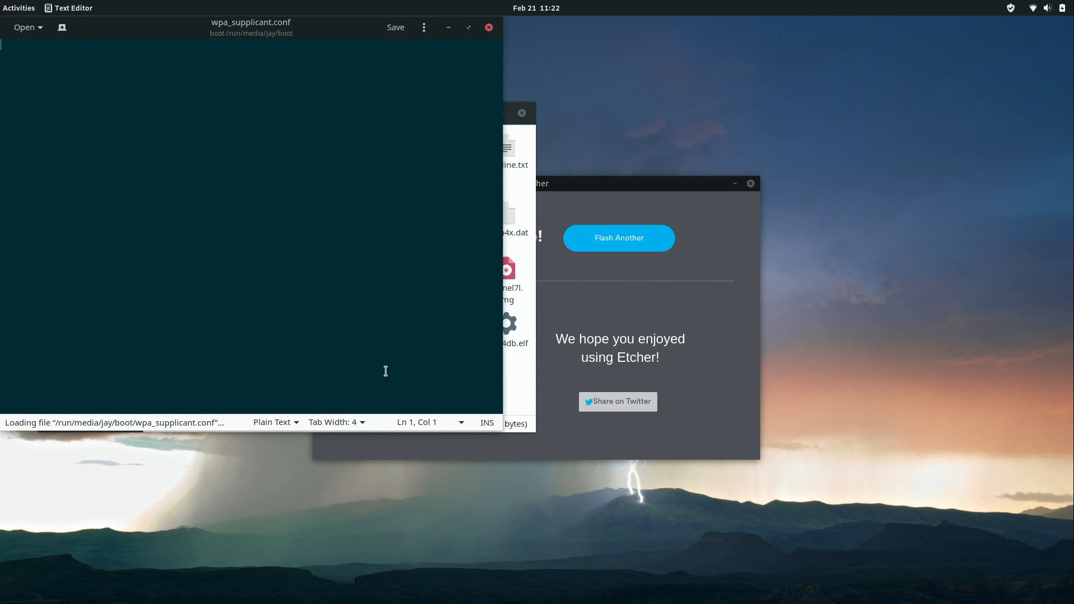
pyautogui.hotkey('ctrl', 'v')
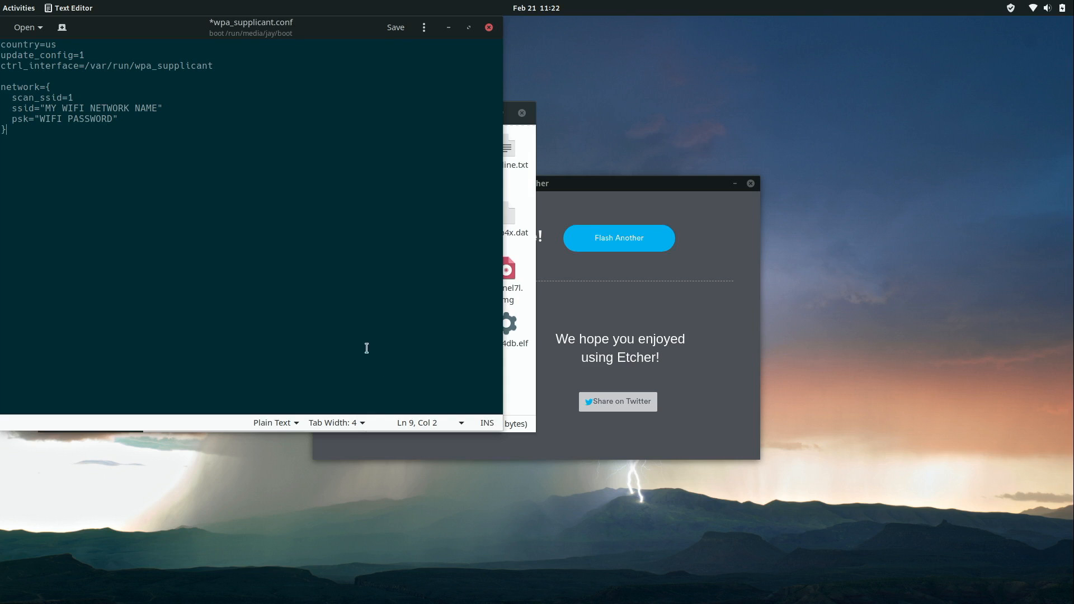
pyautogui.moveTo(132, 35); pyautogui.dragTo(345, 137)
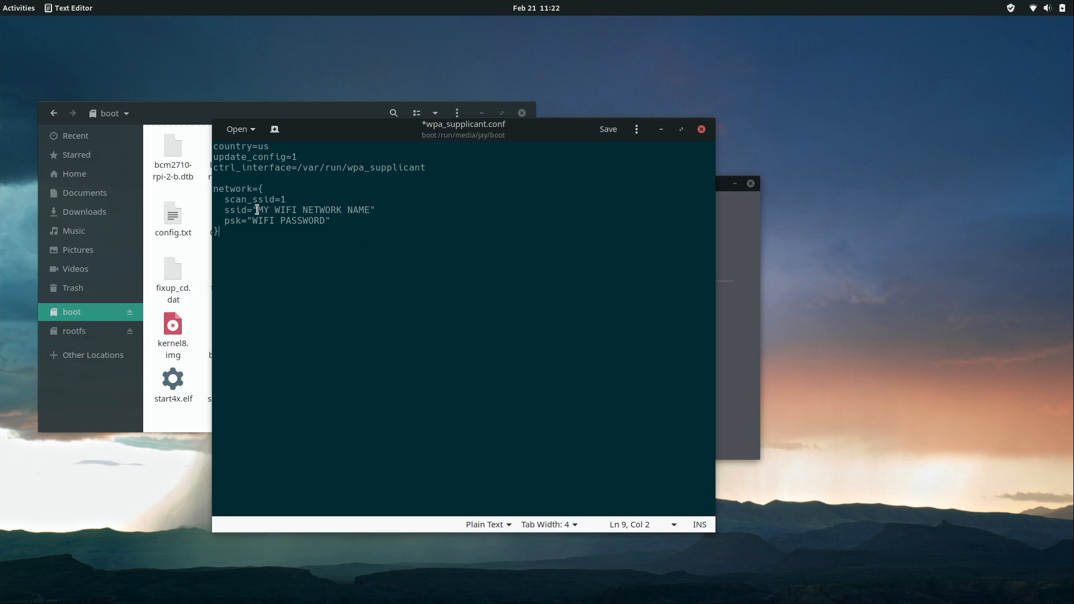
pyautogui.moveTo(257, 210); pyautogui.dragTo(370, 210)
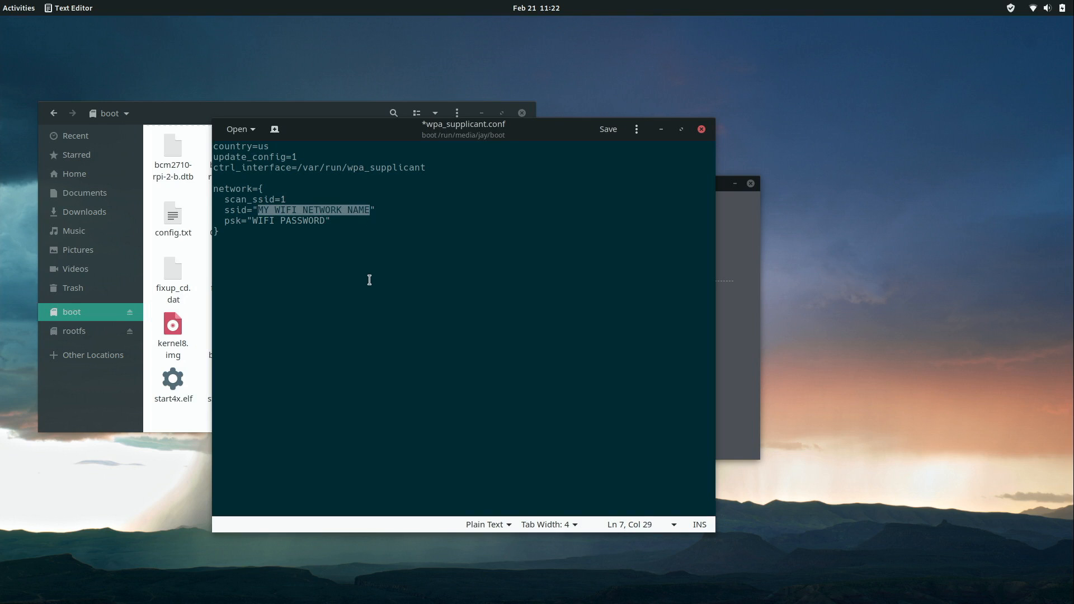
pyautogui.click(253, 220)
pyautogui.moveTo(253, 220); pyautogui.dragTo(325, 220)
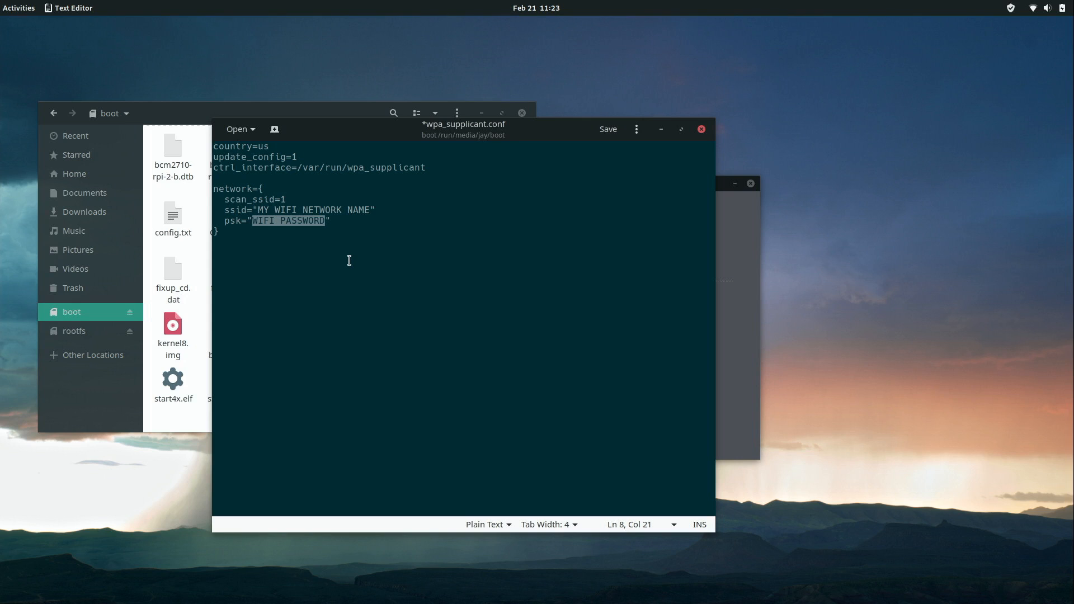
pyautogui.click(610, 133)
# Close Text Editor and move wpa_supplicant.conf from boot to the Trash.
pyautogui.click(702, 129)
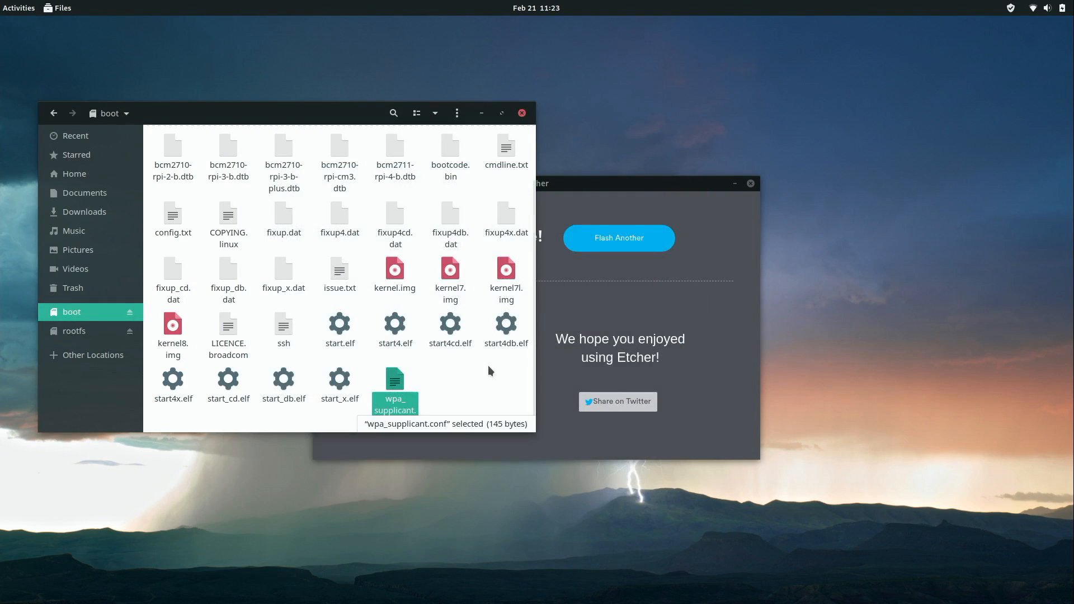
pyautogui.rightClick(393, 383)
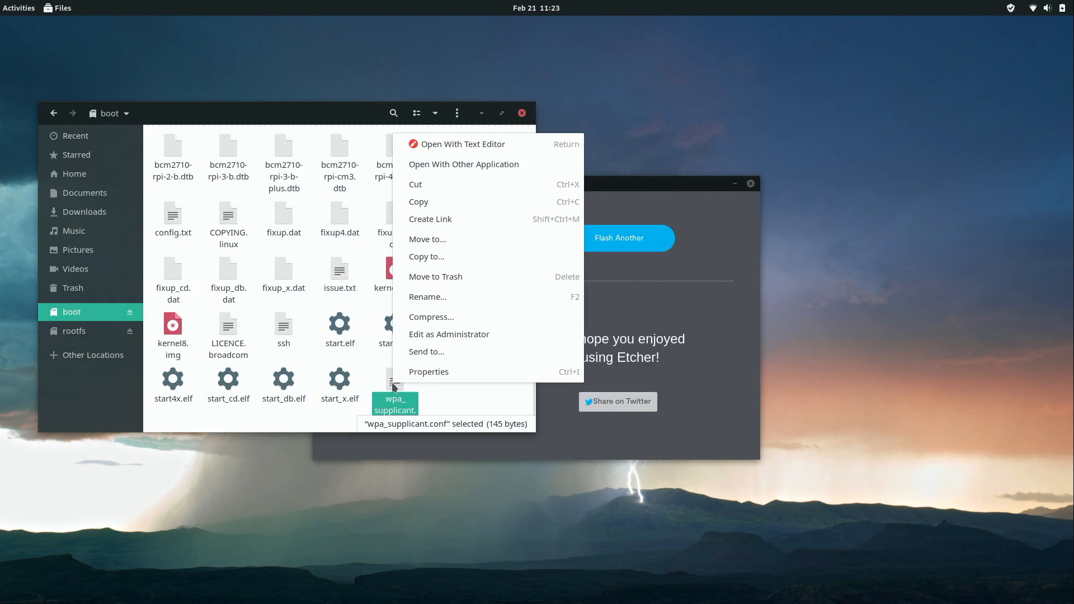
pyautogui.click(433, 279)
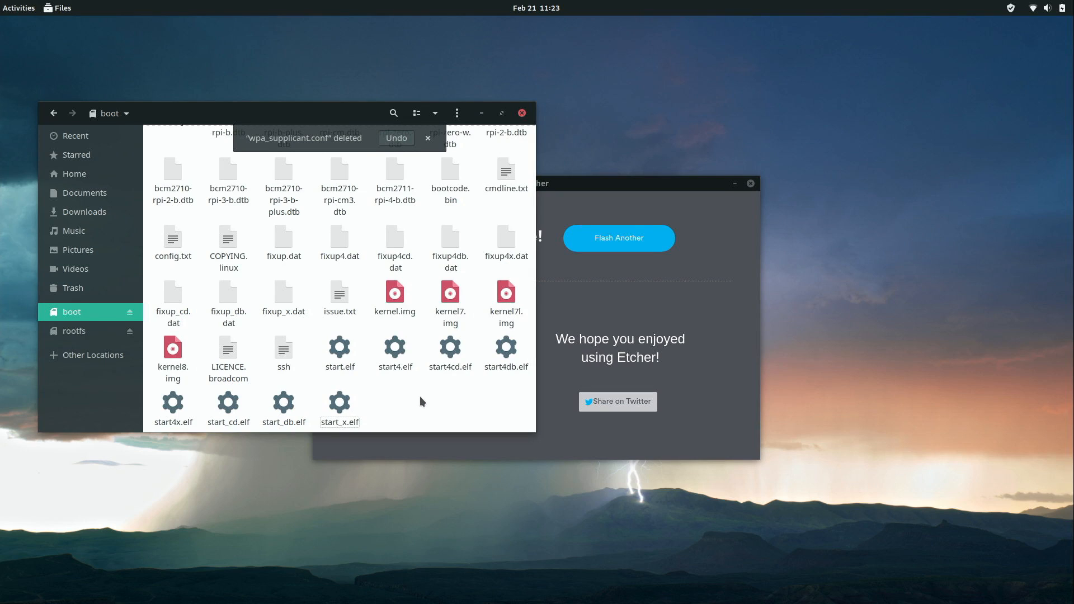
# Open a Terminal in the etc folder of the rootfs partition.
pyautogui.click(73, 331)
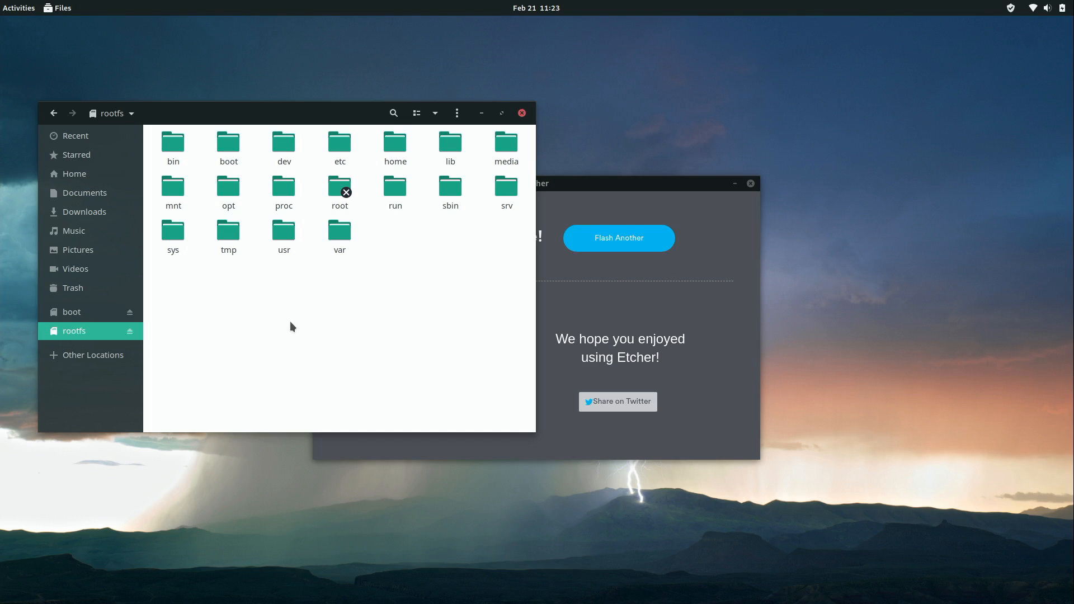
pyautogui.doubleClick(347, 150)
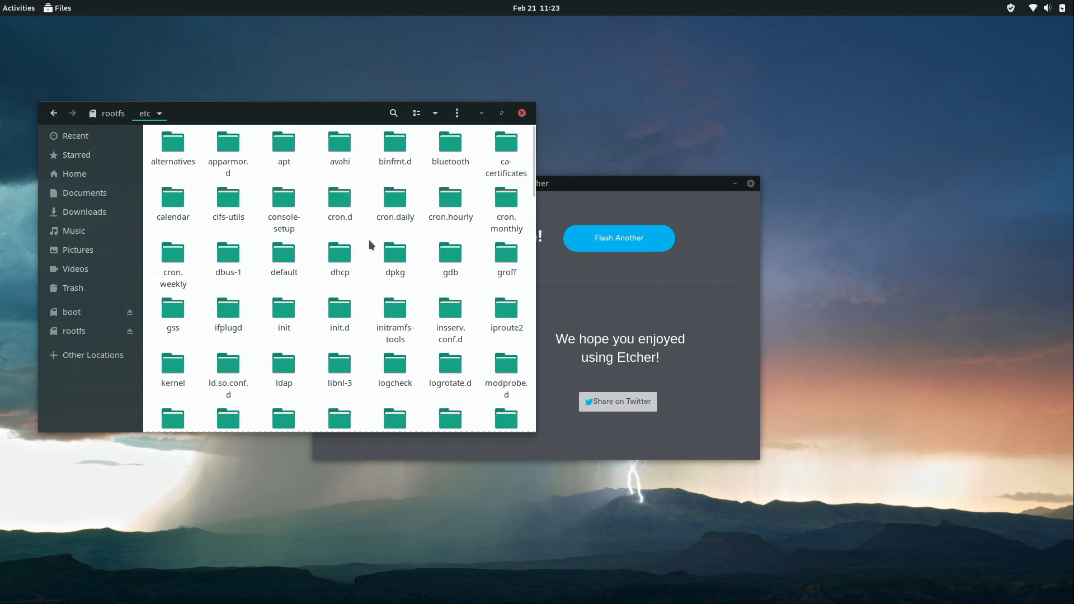
pyautogui.rightClick(370, 245)
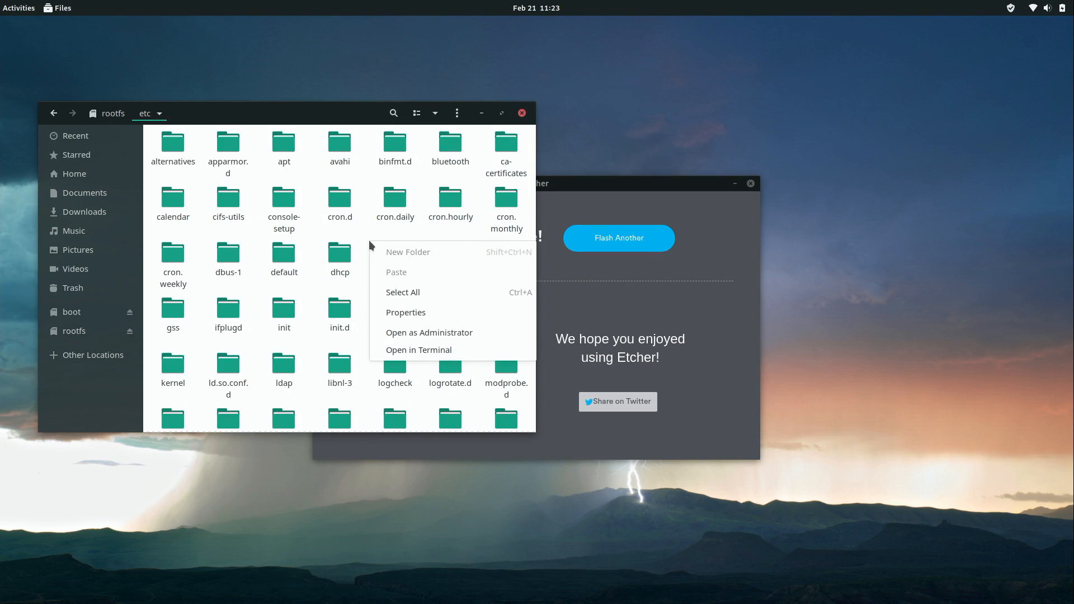
pyautogui.click(395, 352)
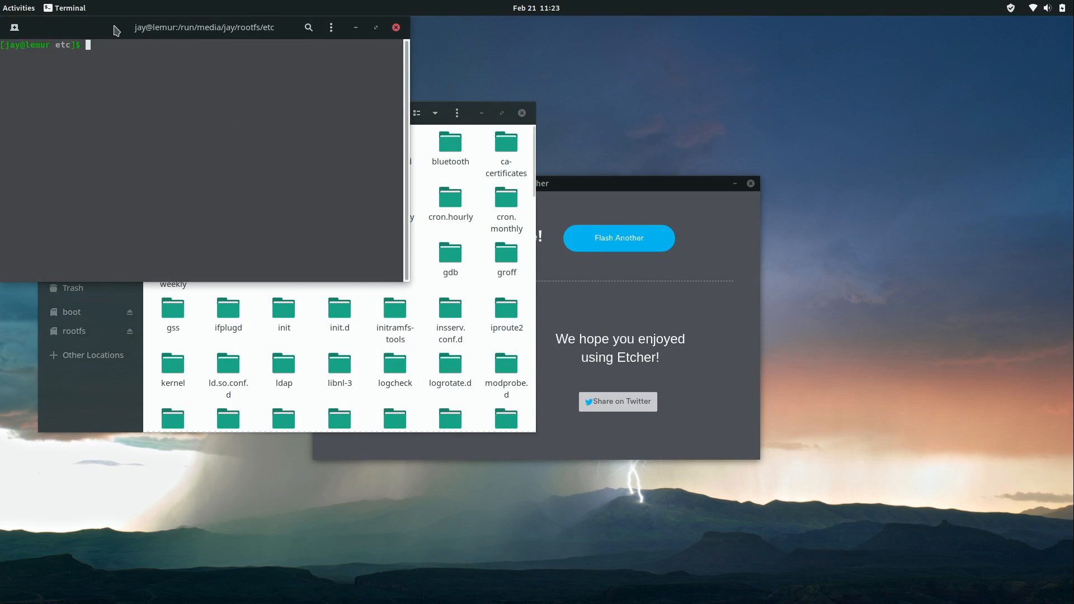
pyautogui.moveTo(115, 28); pyautogui.dragTo(410, 199)
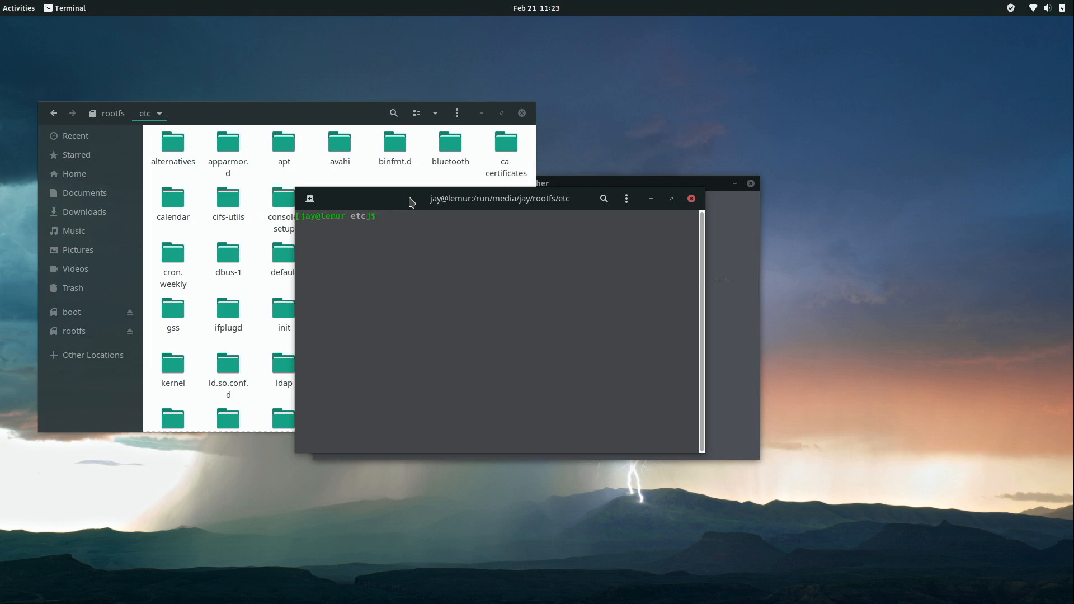
# Enlarge the terminal text and open the hostname file in nano with sudo.
pyautogui.hotkey('ctrl', '+')
pyautogui.hotkey('ctrl', '+')
pyautogui.hotkey('ctrl', '+')
pyautogui.hotkey('ctrl', '+')
pyautogui.hotkey('ctrl', '+')
pyautogui.hotkey('ctrl', '+')
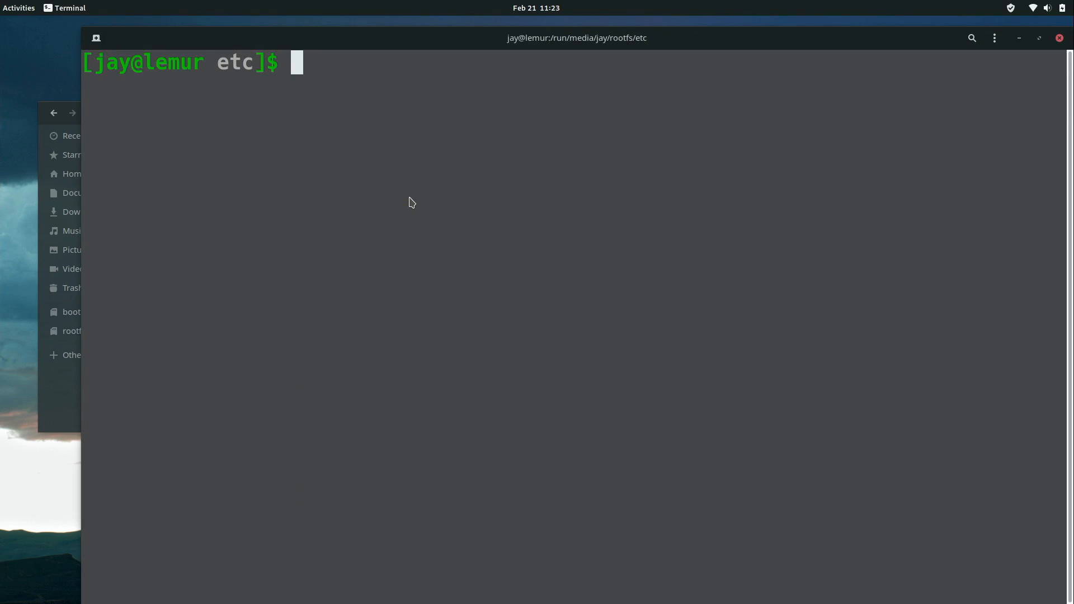
pyautogui.write('sudo nano hostname')
pyautogui.press('Return')
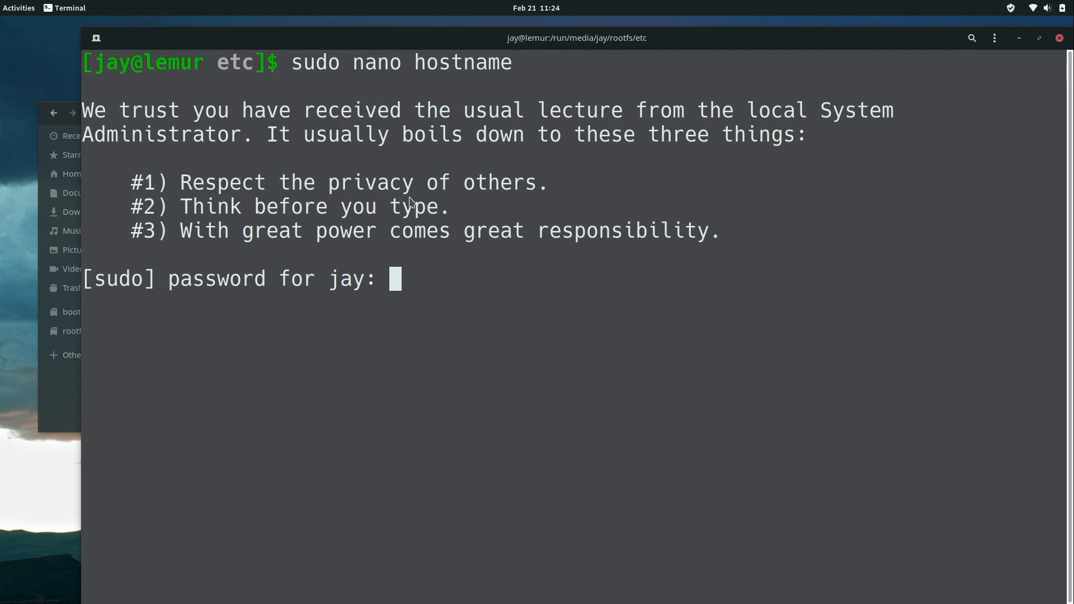
pyautogui.press('Return')
pyautogui.press('Right')
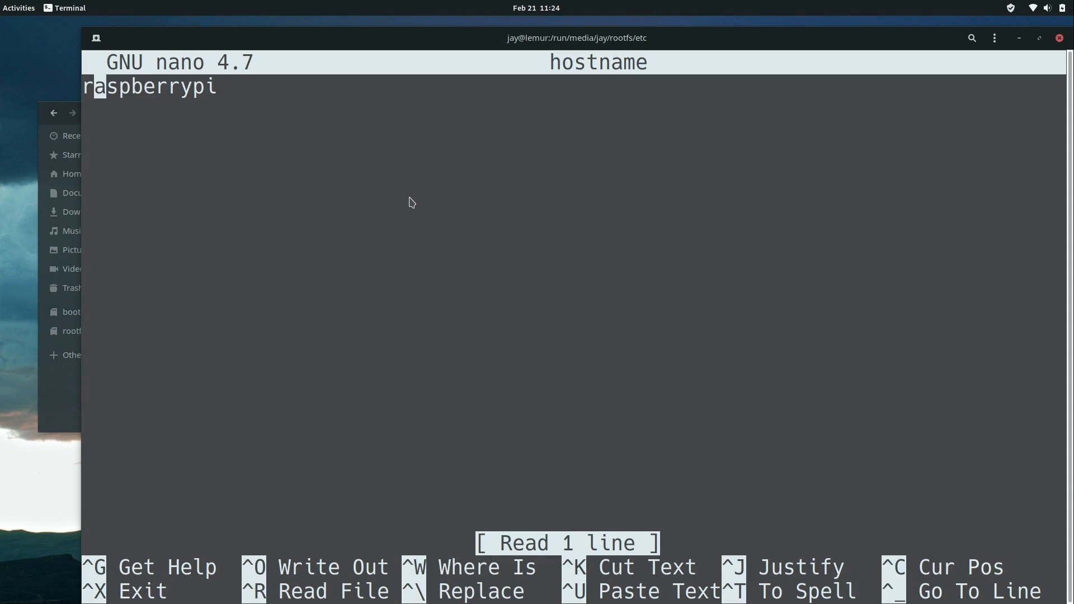
# Replace raspberrypi with pi-nas in hostname, save the file and exit nano.
pyautogui.press('Right')
pyautogui.press('Right')
pyautogui.press('Right')
pyautogui.press('Right')
pyautogui.press('Right')
pyautogui.press('Right')
pyautogui.press('Right')
pyautogui.press('Right')
pyautogui.press('Right')
pyautogui.press('Right')
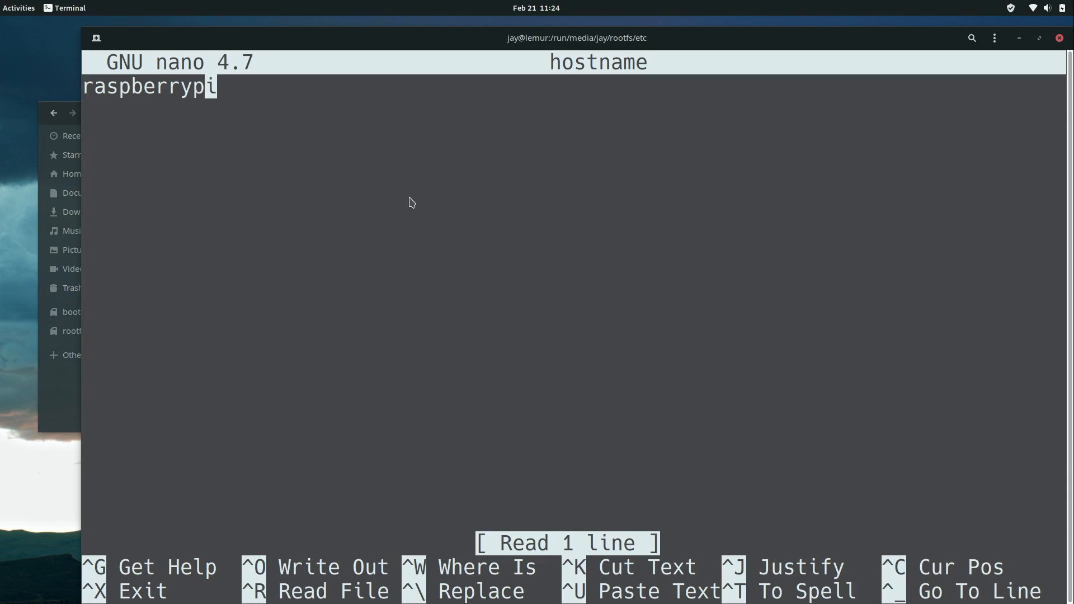
pyautogui.press('BackSpace')
pyautogui.press('BackSpace')
pyautogui.press('BackSpace')
pyautogui.press('BackSpace')
pyautogui.press('BackSpace')
pyautogui.press('BackSpace')
pyautogui.press('BackSpace')
pyautogui.press('BackSpace')
pyautogui.press('BackSpace')
pyautogui.press('BackSpace')
pyautogui.press('BackSpace')
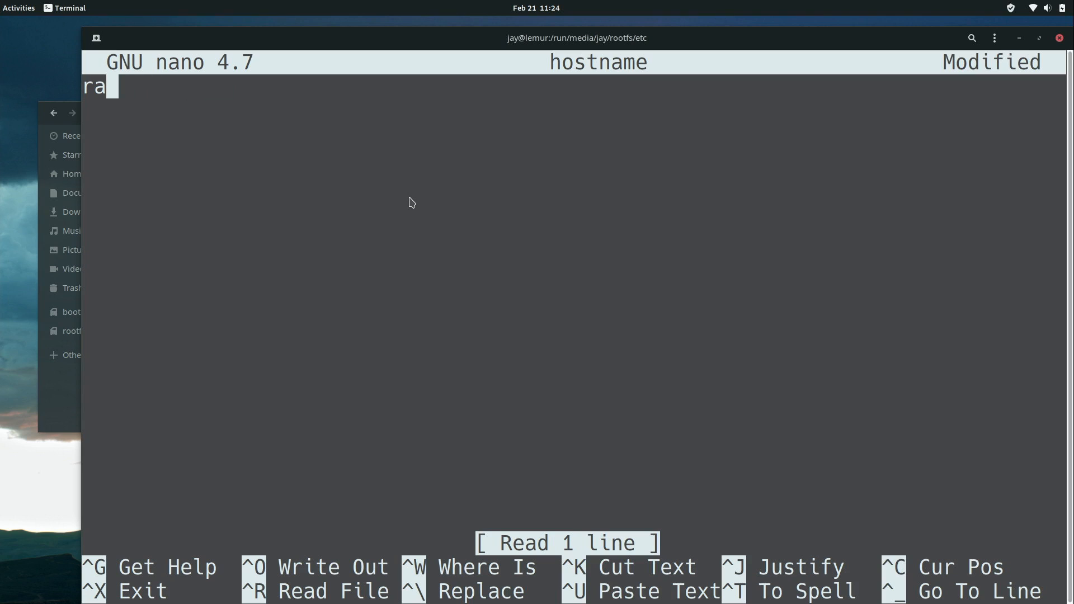
pyautogui.write('pi-nas')
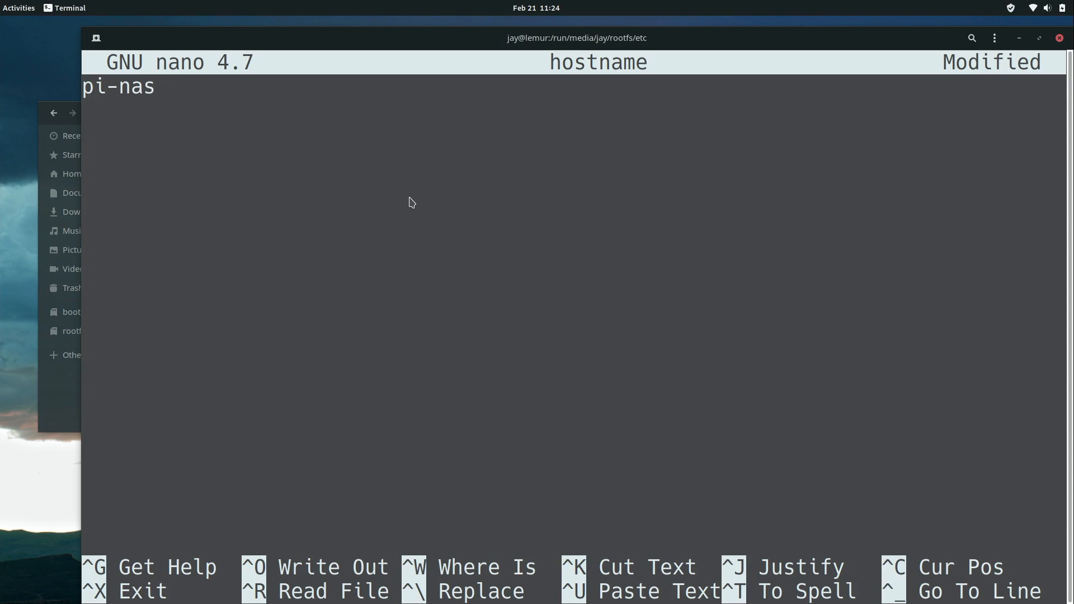
pyautogui.hotkey('ctrl', 'o')
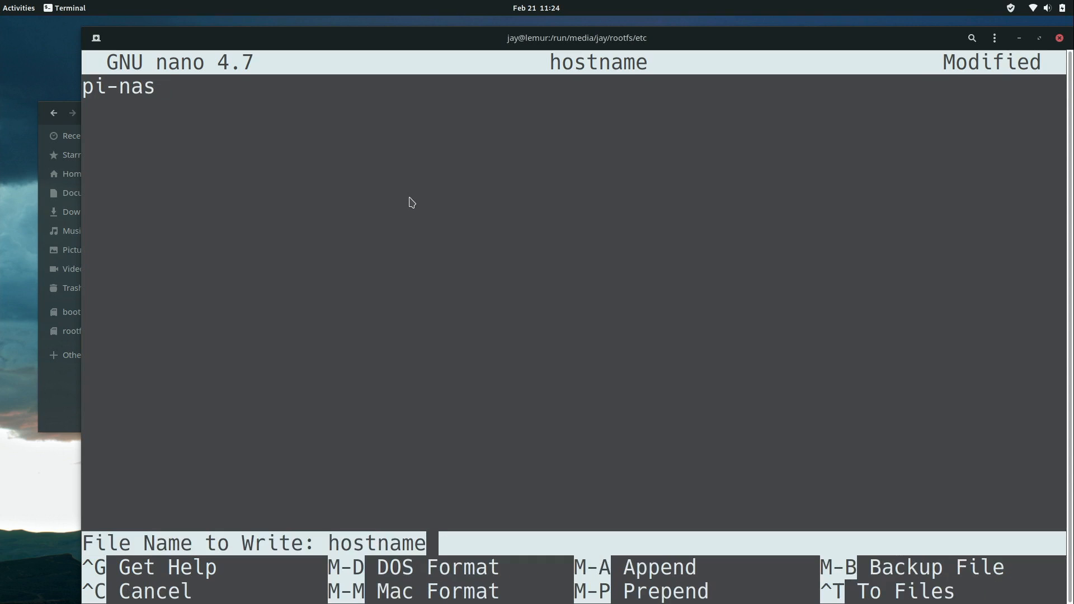
pyautogui.press('Return')
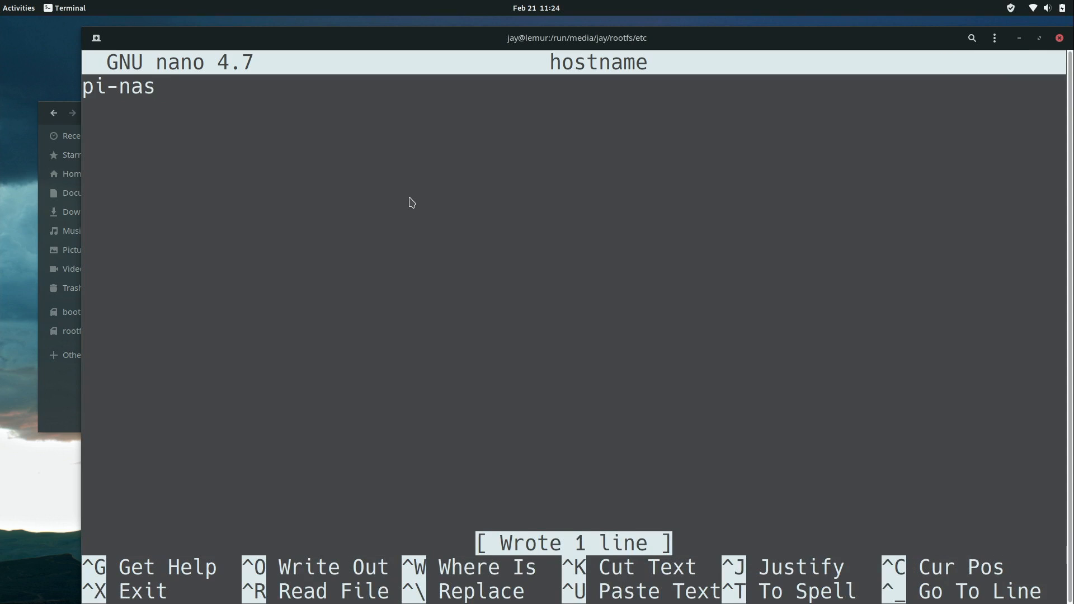
pyautogui.hotkey('ctrl', 'x')
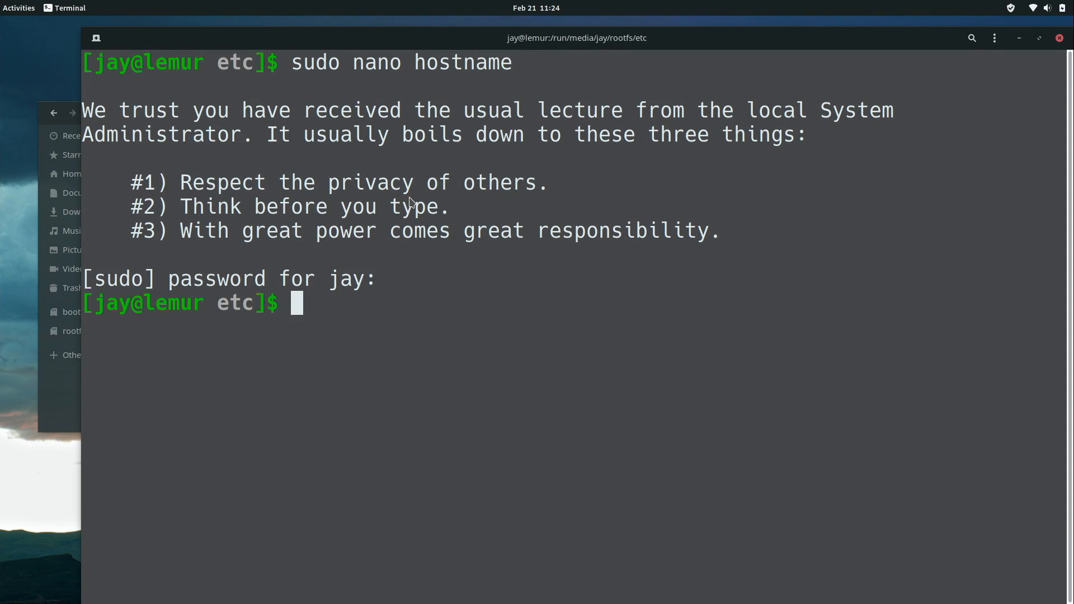
# Change the hosts file's 127.0.1.1 entry from raspberrypi to pi-nas in nano, save, and close the terminal.
pyautogui.write('sudo nano hosts')
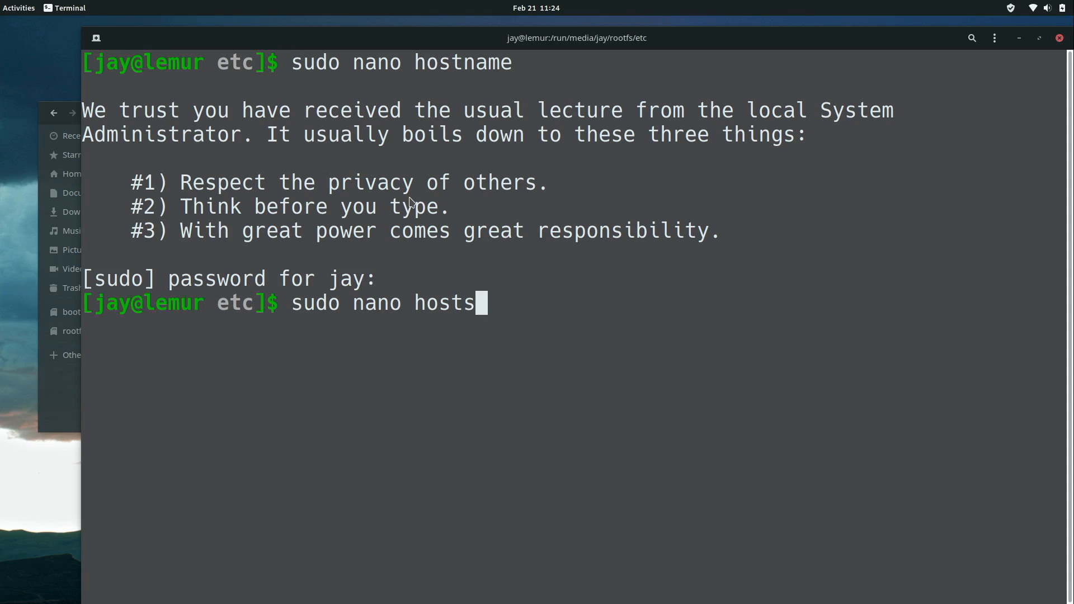
pyautogui.press('Return')
pyautogui.press('Down')
pyautogui.press('Down')
pyautogui.press('Down')
pyautogui.press('Down')
pyautogui.press('Down')
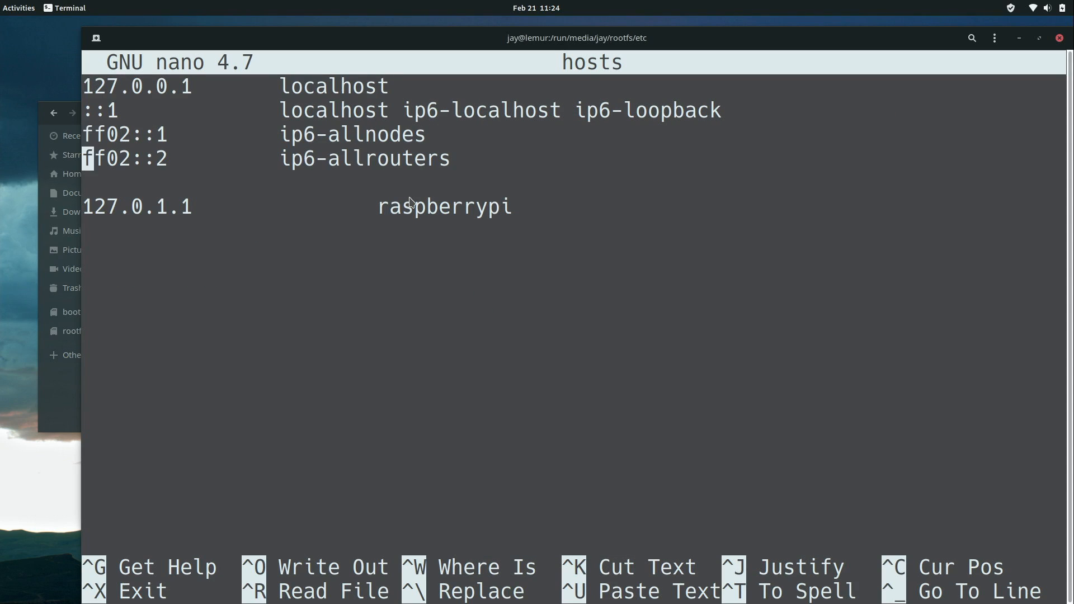
pyautogui.press('Right')
pyautogui.press('Right')
pyautogui.press('Right')
pyautogui.press('Right')
pyautogui.press('Right')
pyautogui.press('Right')
pyautogui.press('Right')
pyautogui.press('Right')
pyautogui.press('Right')
pyautogui.press('Right')
pyautogui.press('Right')
pyautogui.press('Right')
pyautogui.press('Right')
pyautogui.press('Right')
pyautogui.press('Right')
pyautogui.press('Right')
pyautogui.press('Right')
pyautogui.press('Right')
pyautogui.press('Right')
pyautogui.press('Right')
pyautogui.press('Right')
pyautogui.press('Right')
pyautogui.press('BackSpace')
pyautogui.press('BackSpace')
pyautogui.press('BackSpace')
pyautogui.press('BackSpace')
pyautogui.press('BackSpace')
pyautogui.press('BackSpace')
pyautogui.press('BackSpace')
pyautogui.press('BackSpace')
pyautogui.press('BackSpace')
pyautogui.press('BackSpace')
pyautogui.press('BackSpace')
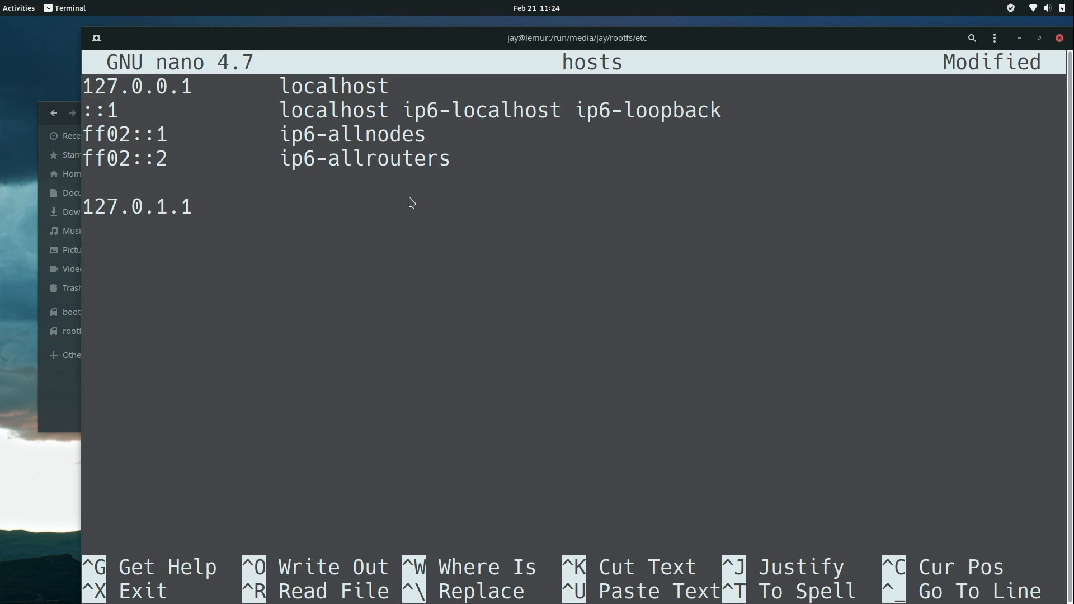
pyautogui.write('pi-nas')
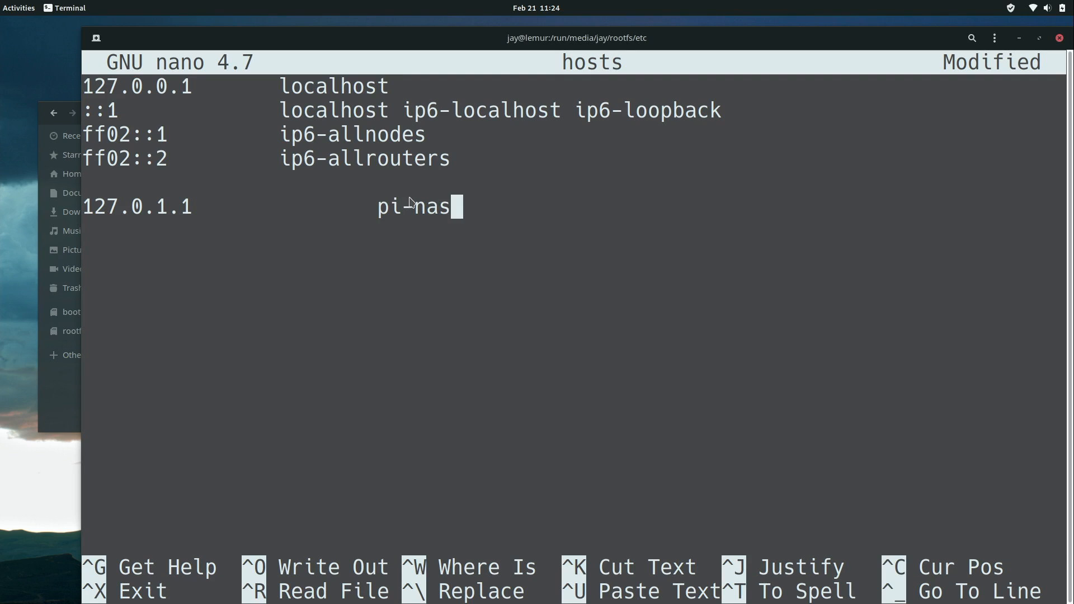
pyautogui.hotkey('ctrl', 'o')
pyautogui.press('Return')
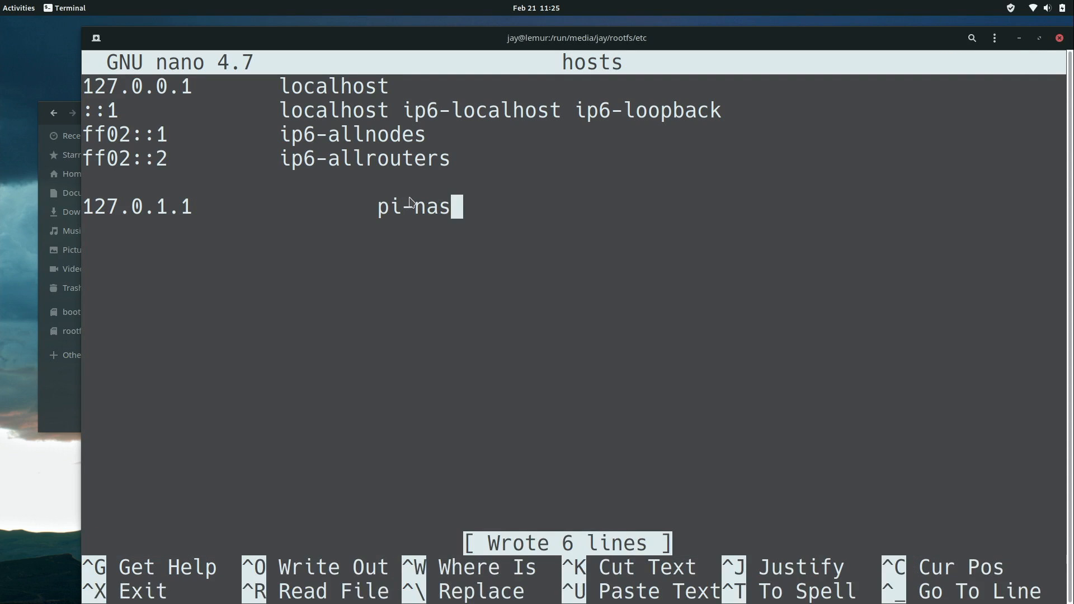
pyautogui.hotkey('ctrl', 'x')
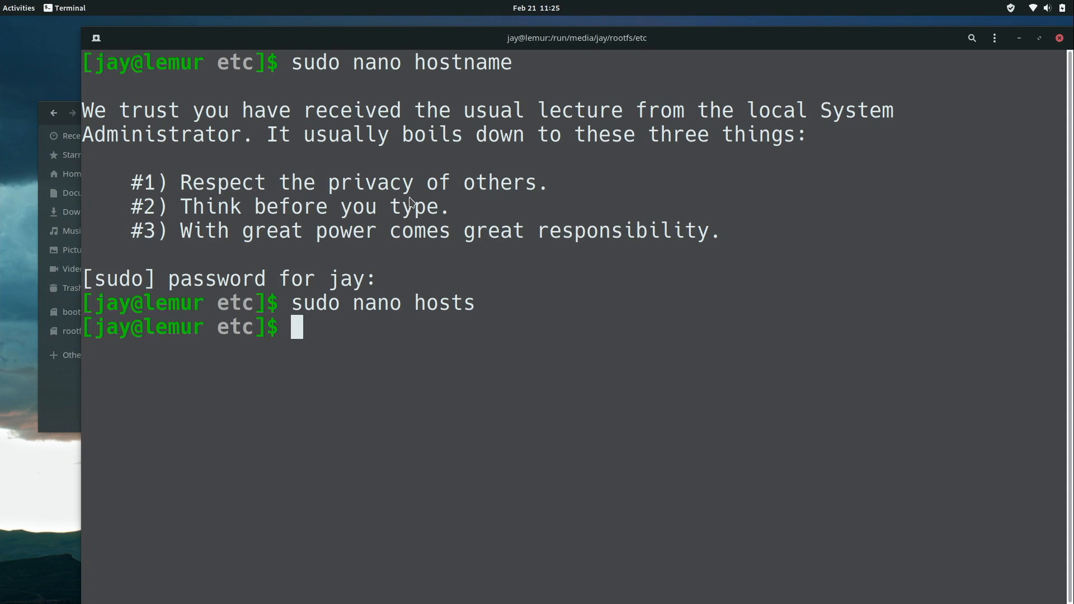
pyautogui.hotkey('ctrl', 'd')
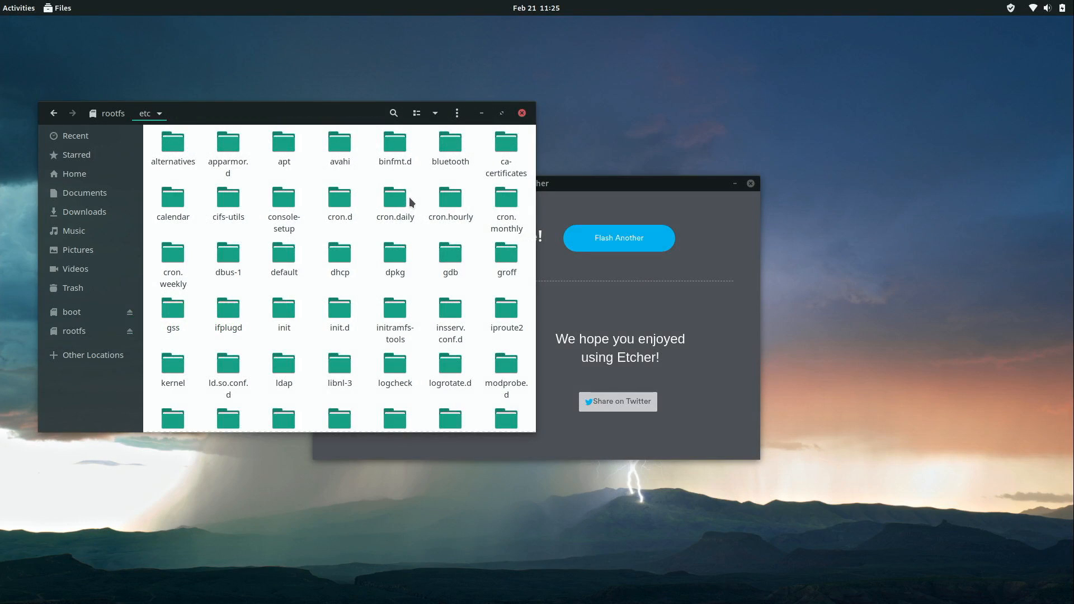
# Eject the SD card's boot and rootfs volumes, then open a full-screen Terminal with larger text.
pyautogui.click(130, 312)
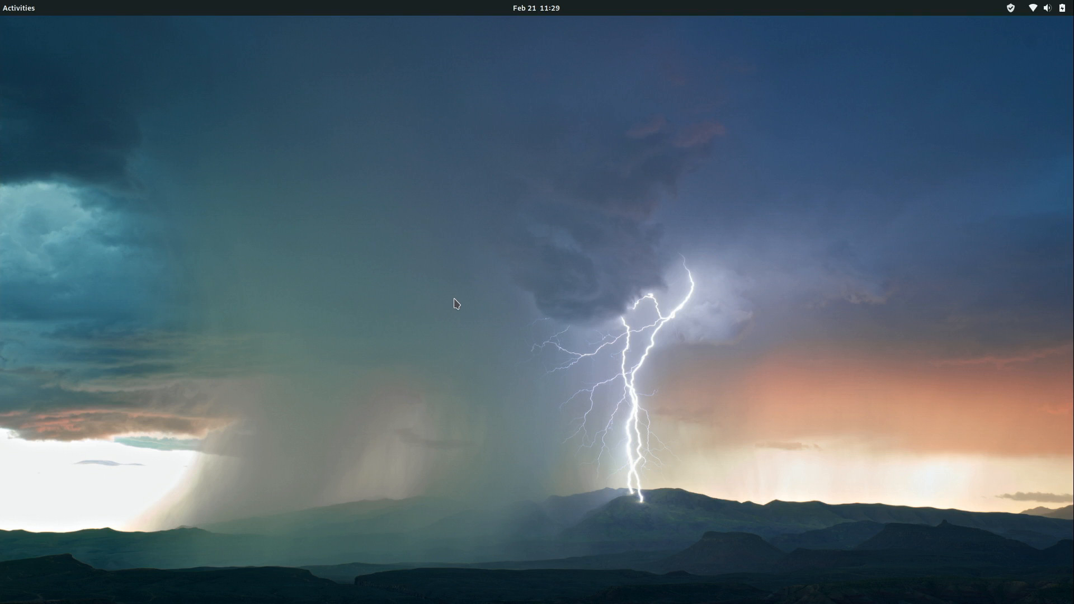
pyautogui.press('super')
pyautogui.click(26, 300)
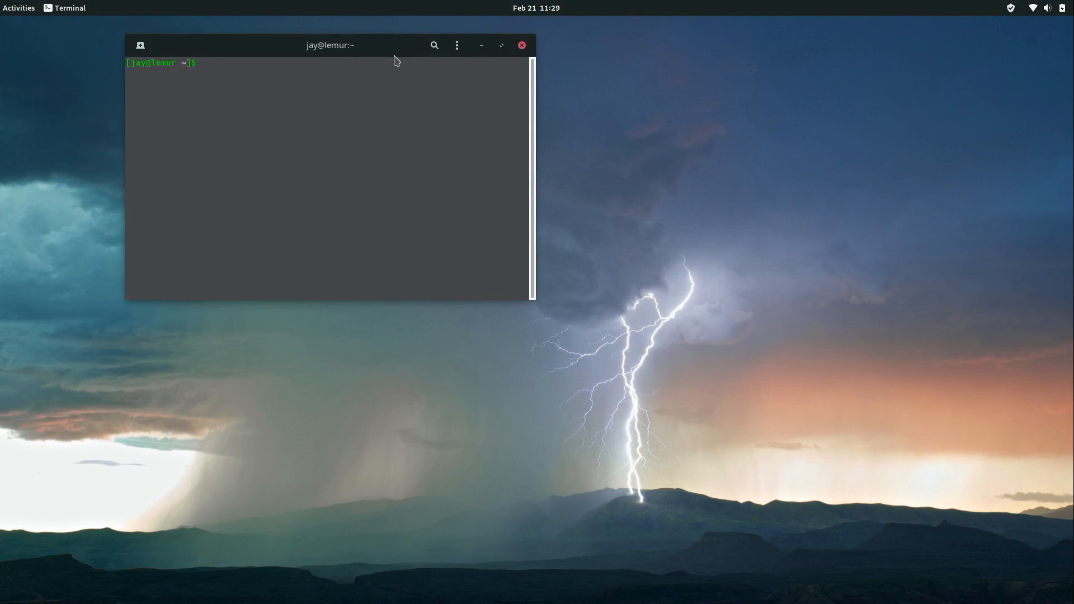
pyautogui.press('F11')
pyautogui.hotkey('ctrl', '+')
pyautogui.hotkey('ctrl', '+')
pyautogui.hotkey('ctrl', '+')
pyautogui.hotkey('ctrl', '+')
pyautogui.hotkey('ctrl', '+')
pyautogui.hotkey('ctrl', '+')
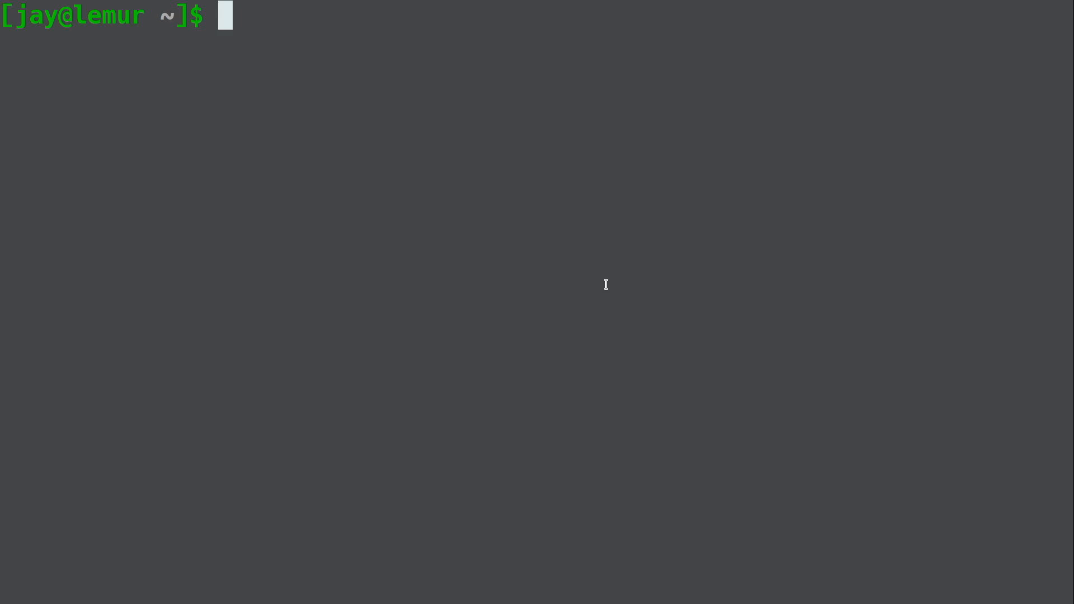
# SSH into pi@pi-nas, accept its host key with yes, enter the password, and clear the screen.
pyautogui.write('ssh p')
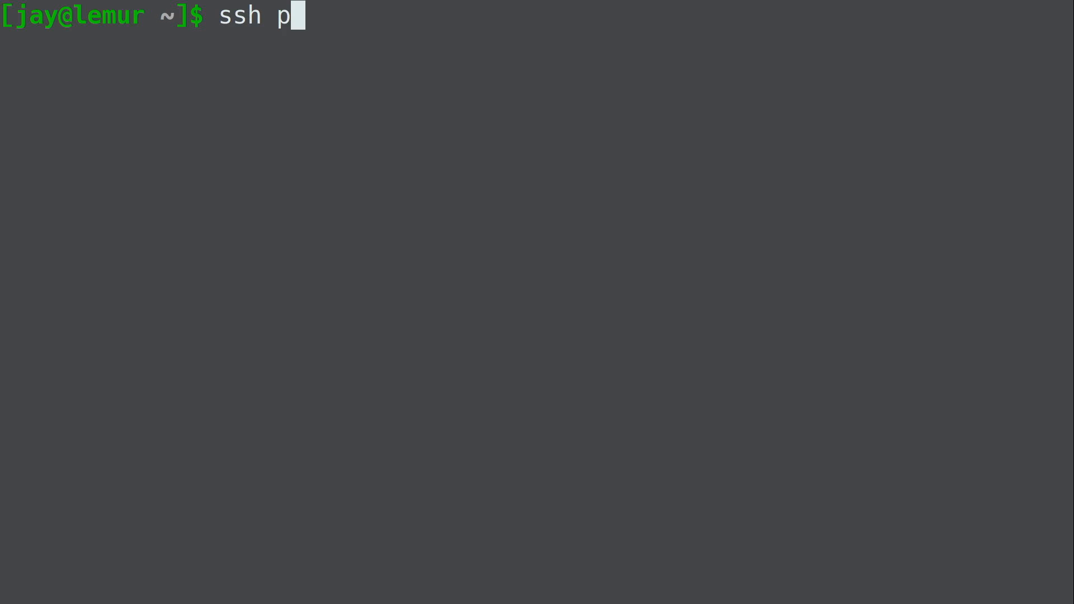
pyautogui.write('i@pi-nas')
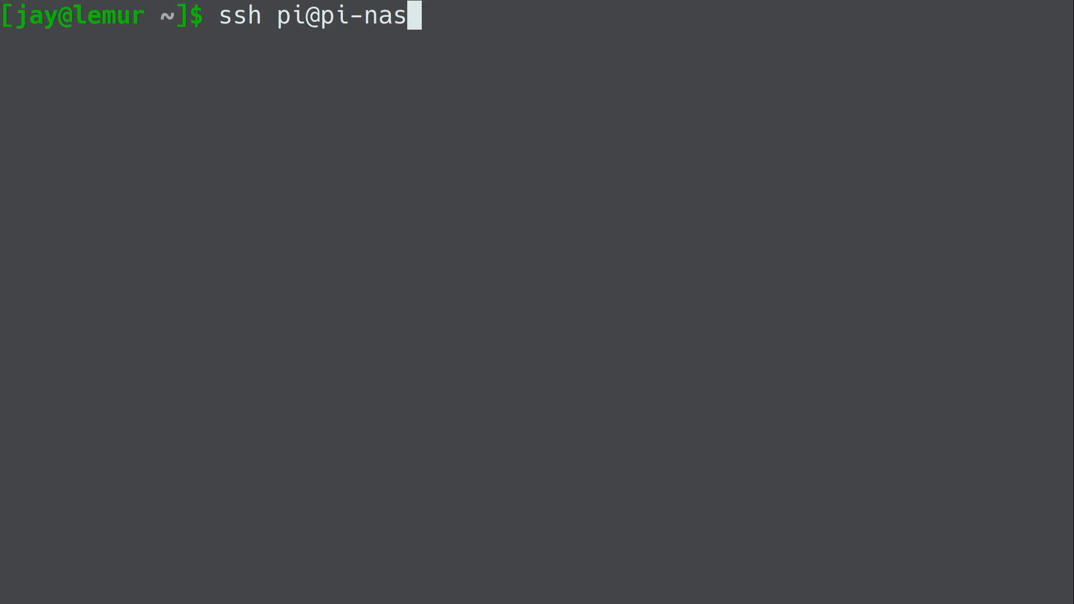
pyautogui.press('Return')
pyautogui.write('yes')
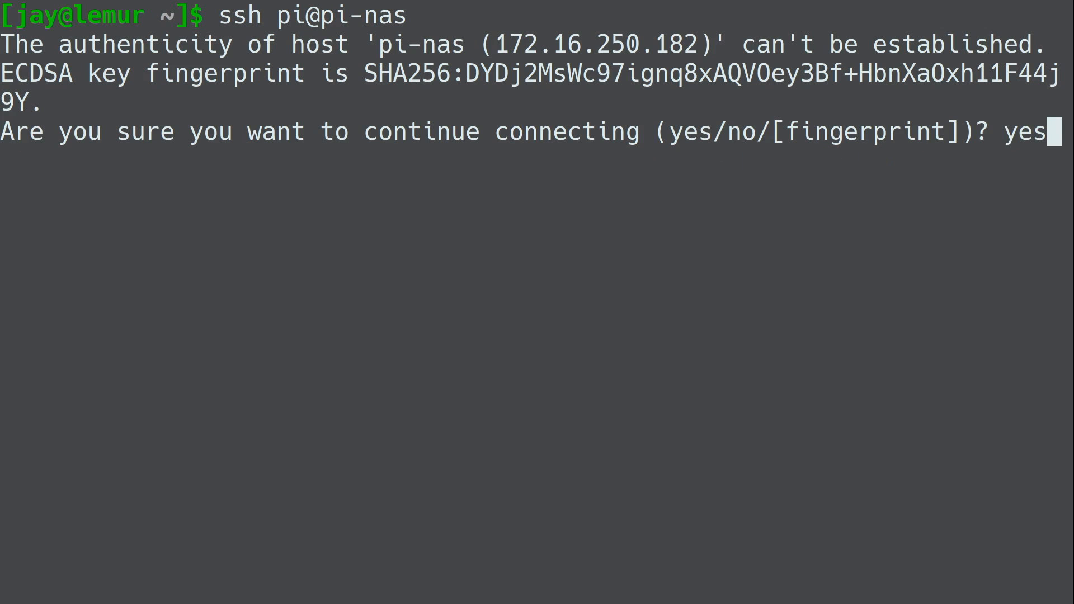
pyautogui.press('Return')
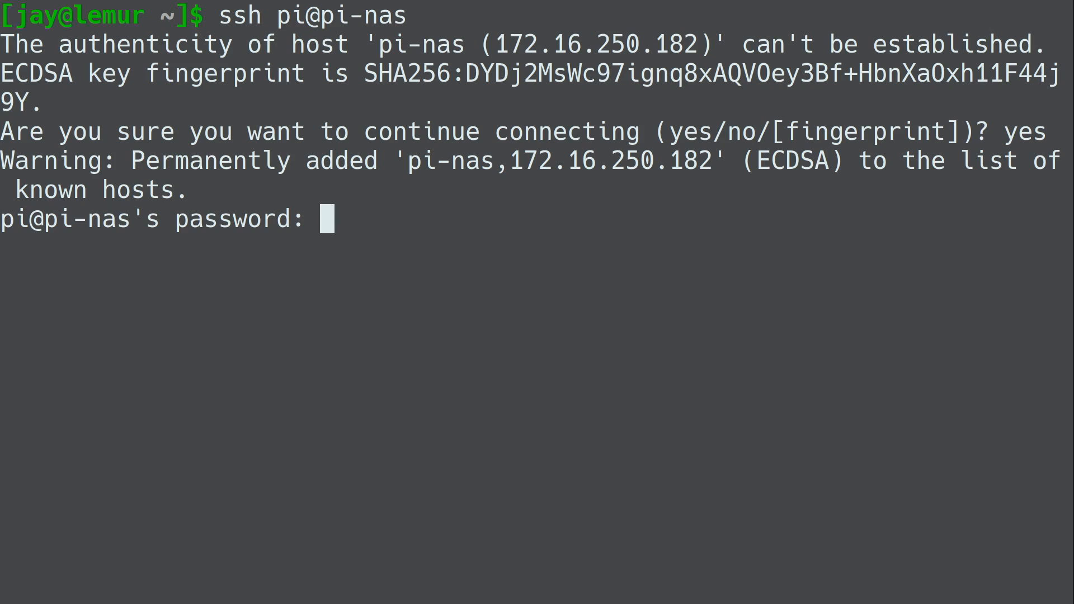
pyautogui.press('Return')
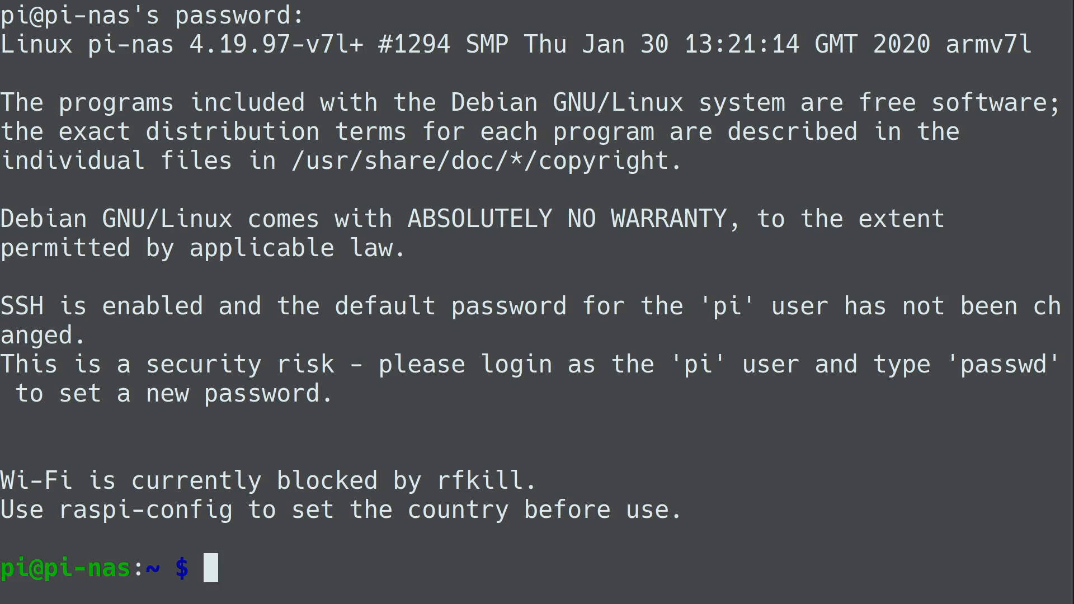
pyautogui.hotkey('ctrl', 'l')
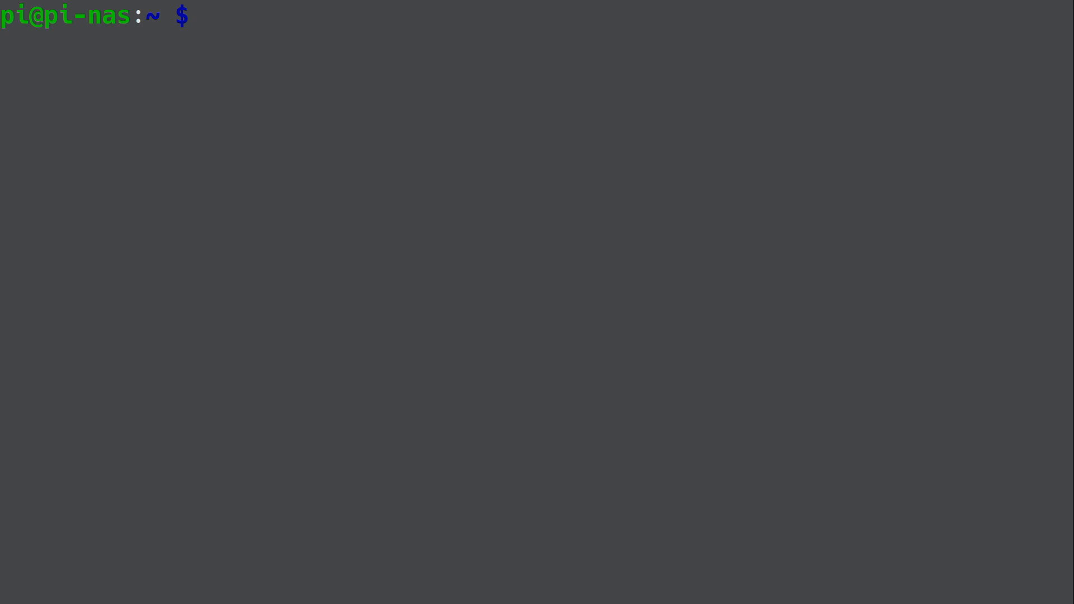
# Set the terminal profile's built-in colour palette to Solarized in Preferences > Colors.
pyautogui.rightClick(559, 268)
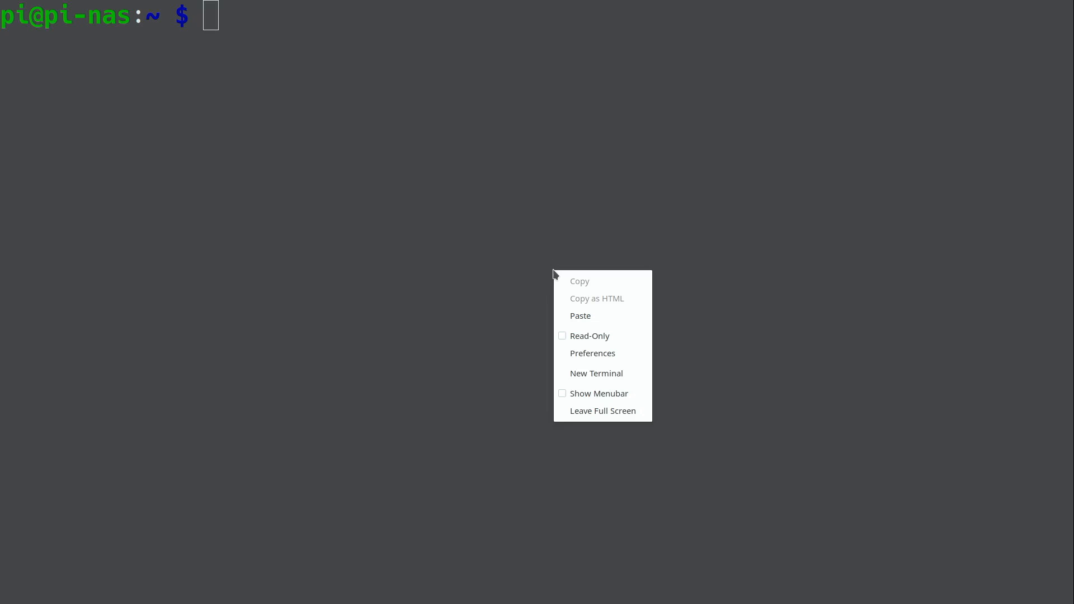
pyautogui.click(583, 355)
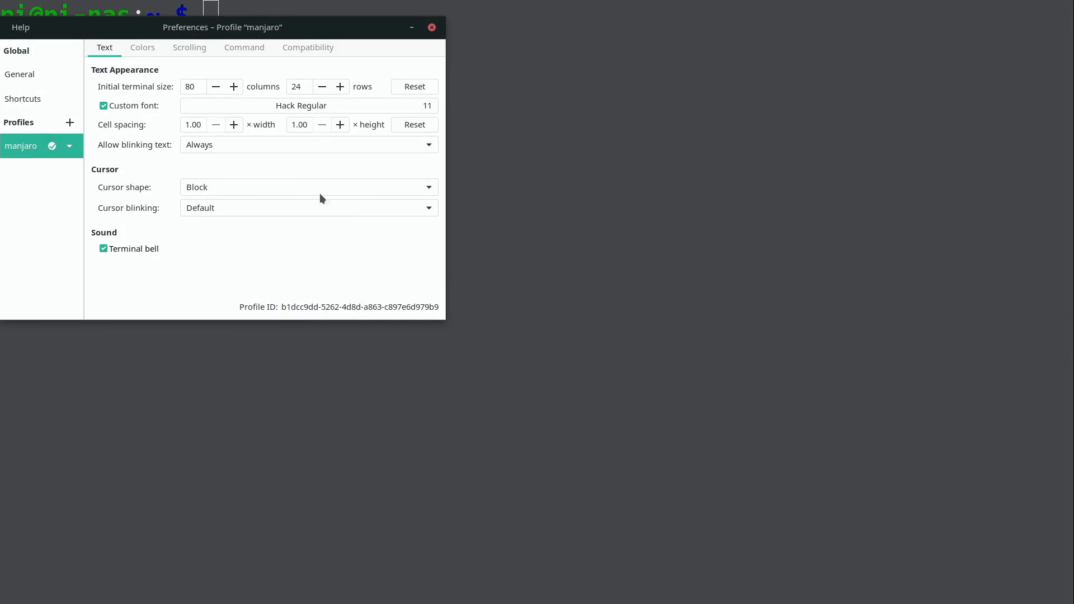
pyautogui.click(127, 49)
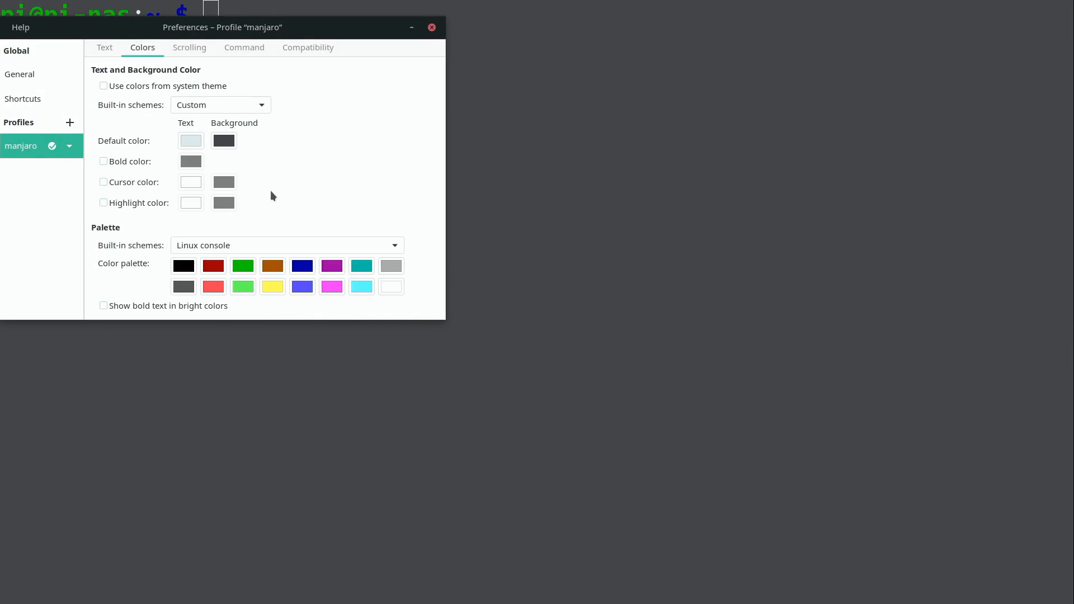
pyautogui.click(324, 244)
pyautogui.click(312, 305)
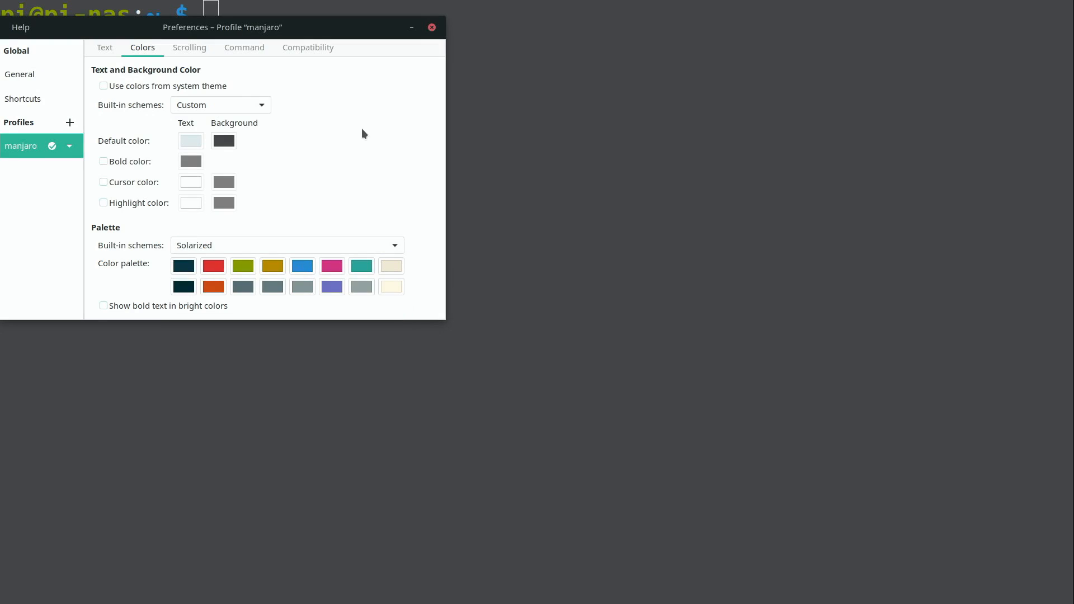
pyautogui.click(432, 28)
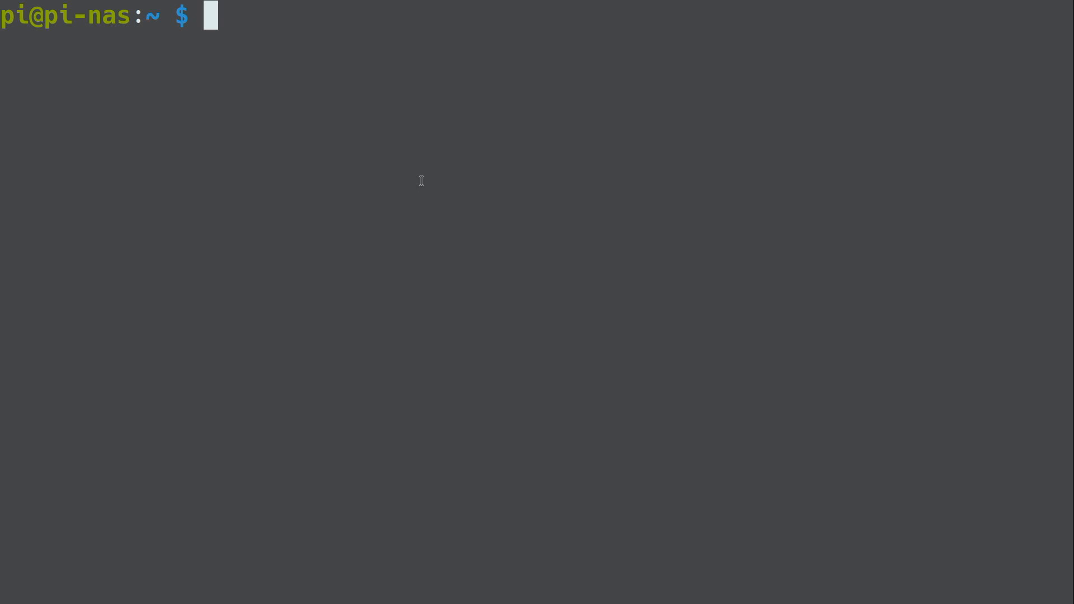
# Run the pasted OpenMediaVault install script on pi-nas, then reboot the Pi with sudo reboot.
pyautogui.write('wget -O - https://github.com/OpenMediaVault-Plugin-Developers/installScript/raw/master/install |sudo bash')
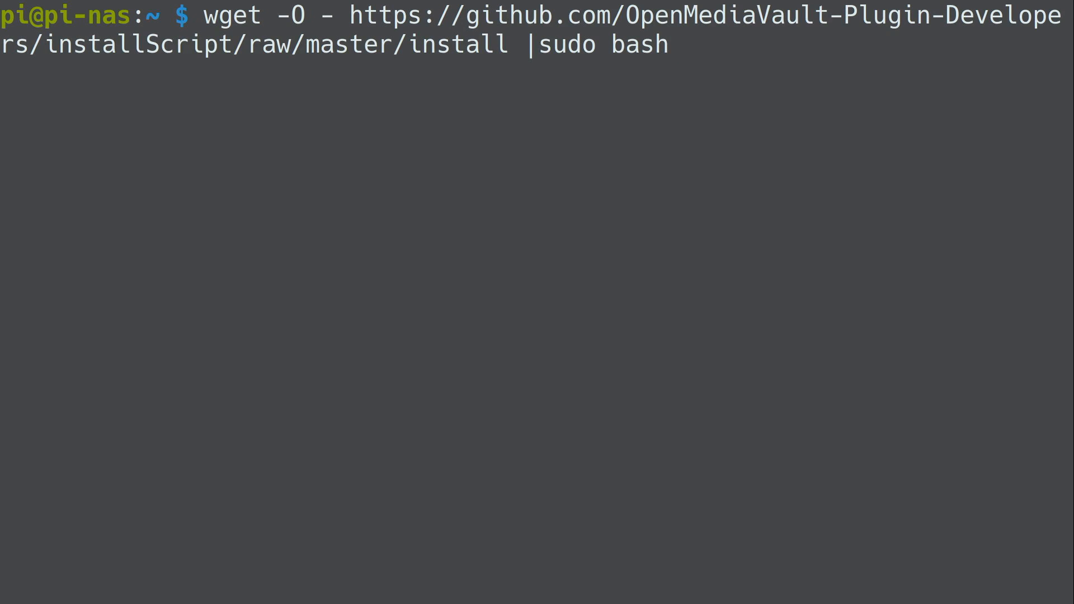
pyautogui.press('Return')
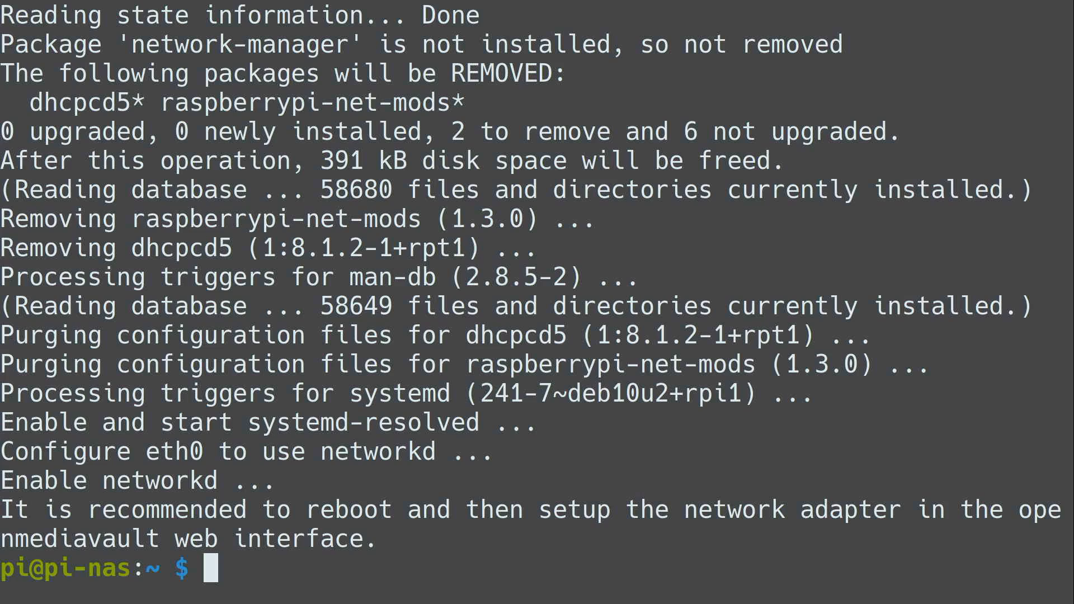
pyautogui.hotkey('ctrl', 'l')
pyautogui.write('sudo reboot')
pyautogui.press('Return')
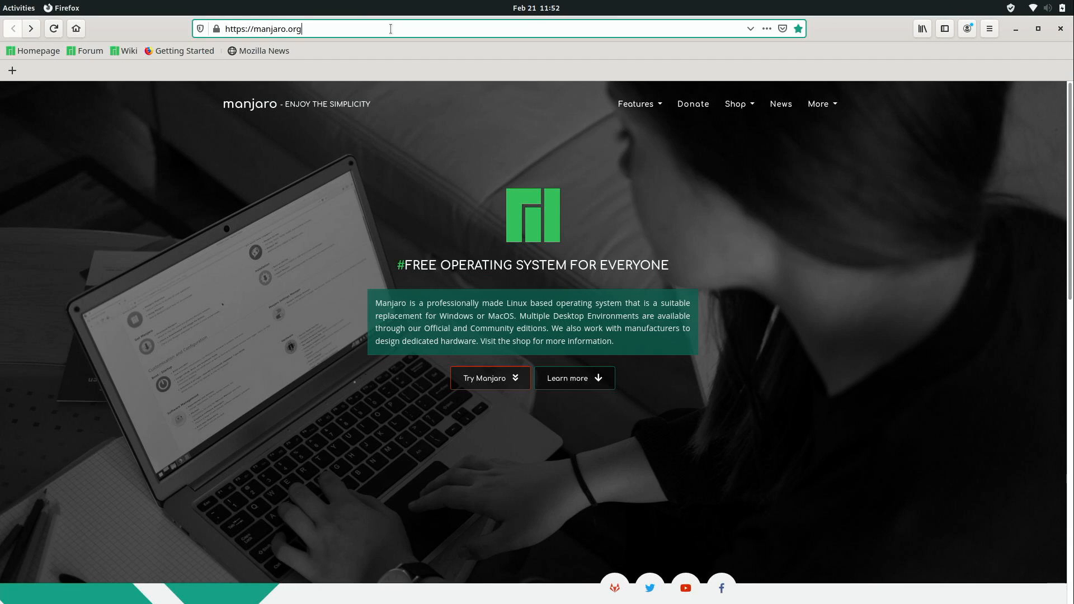
pyautogui.click(391, 29)
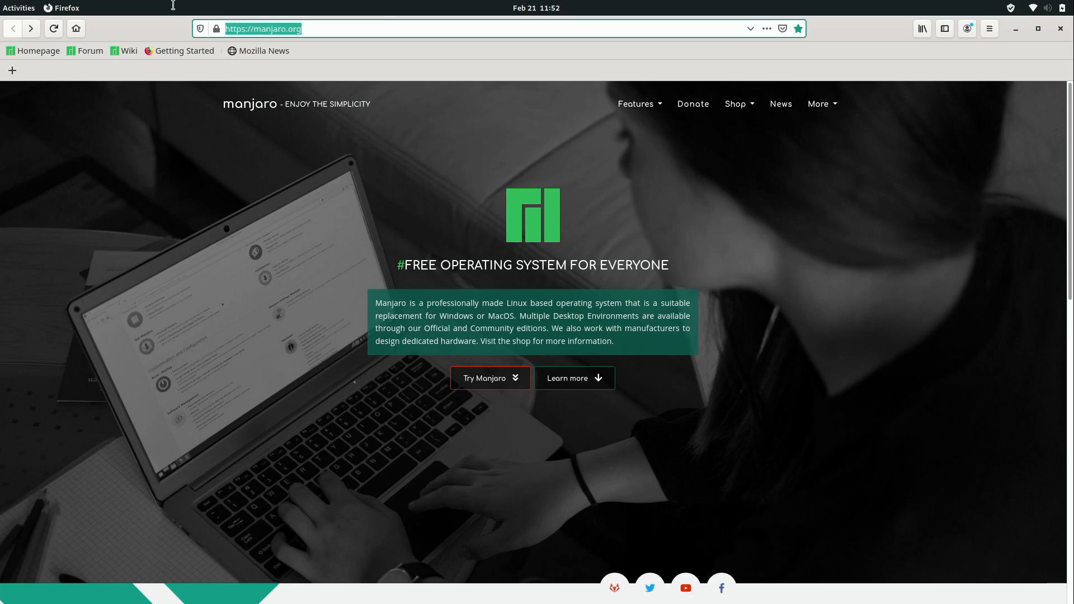
pyautogui.write('http://pi-')
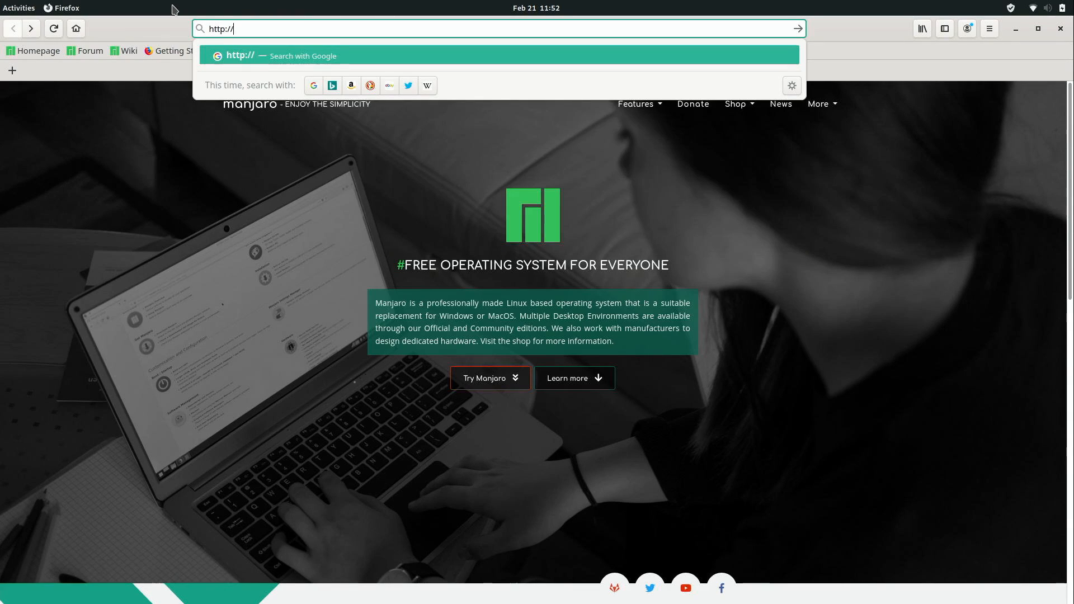
pyautogui.write('nas')
pyautogui.press('Return')
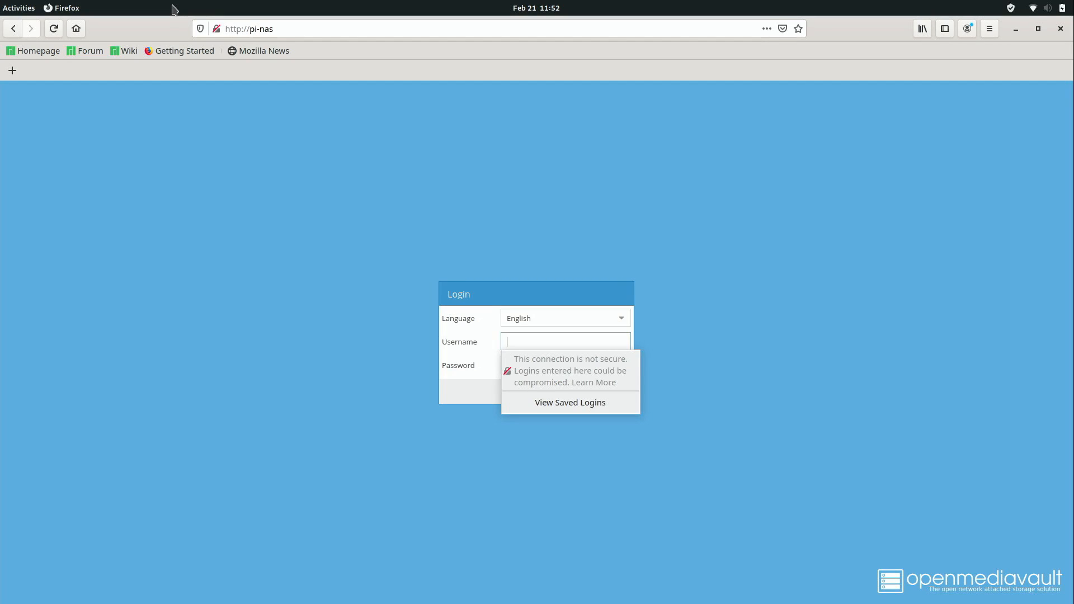
pyautogui.write('admin')
pyautogui.press('Tab')
pyautogui.write('*******')
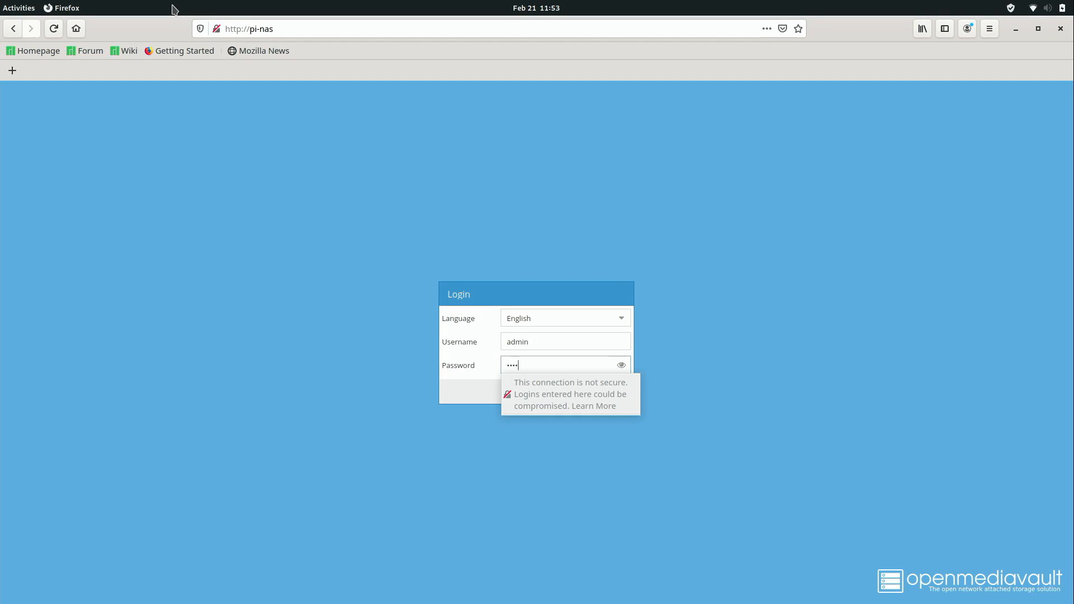
pyautogui.write('*******')
pyautogui.press('Return')
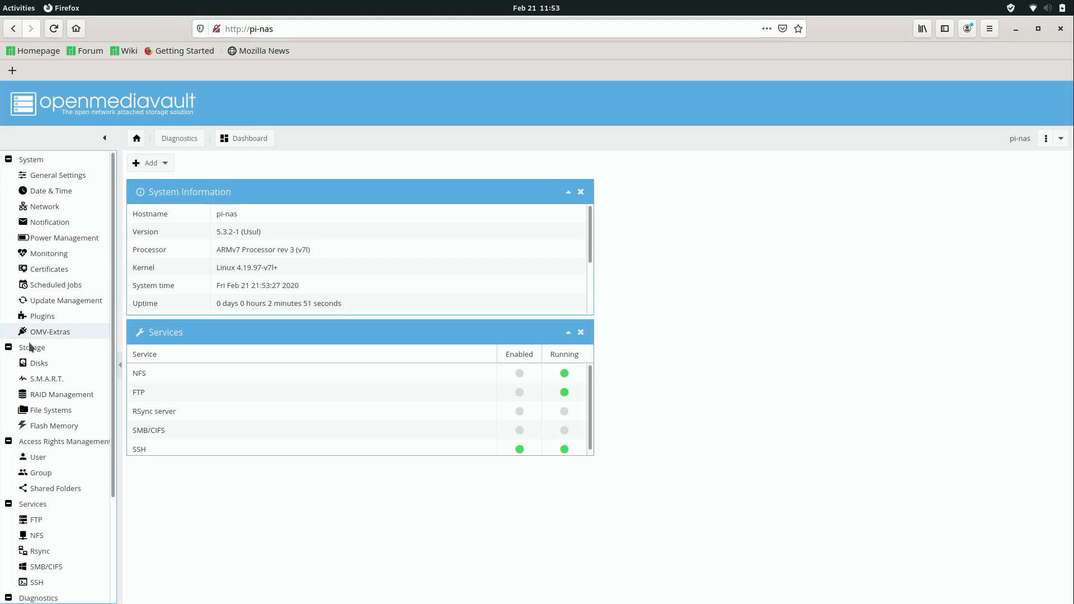
# Quick-wipe the 223.57 GiB /dev/sda disk from Storage > Disks.
pyautogui.click(46, 364)
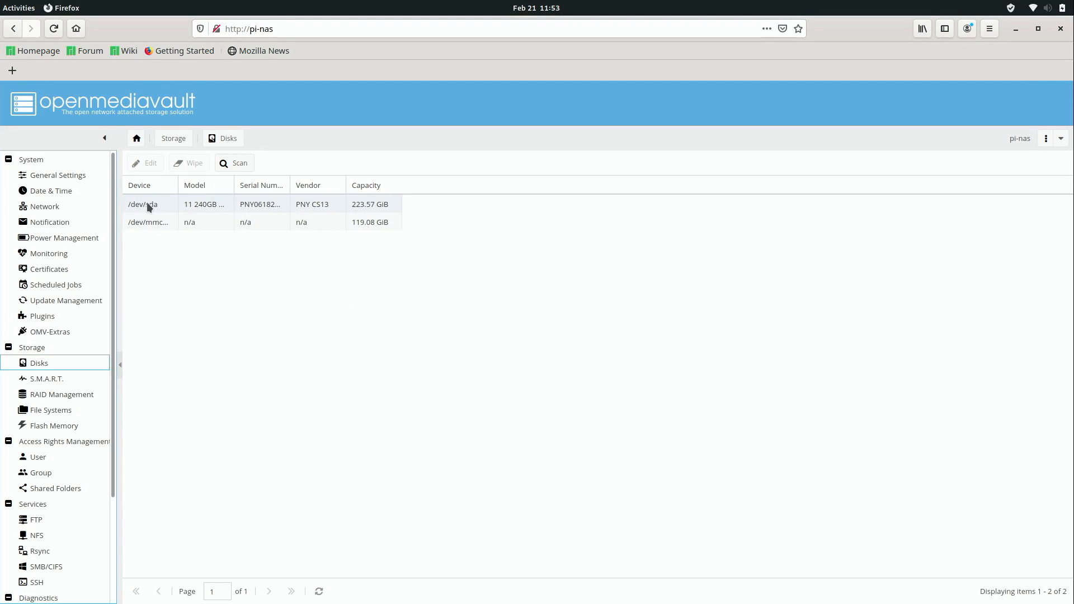
pyautogui.click(167, 206)
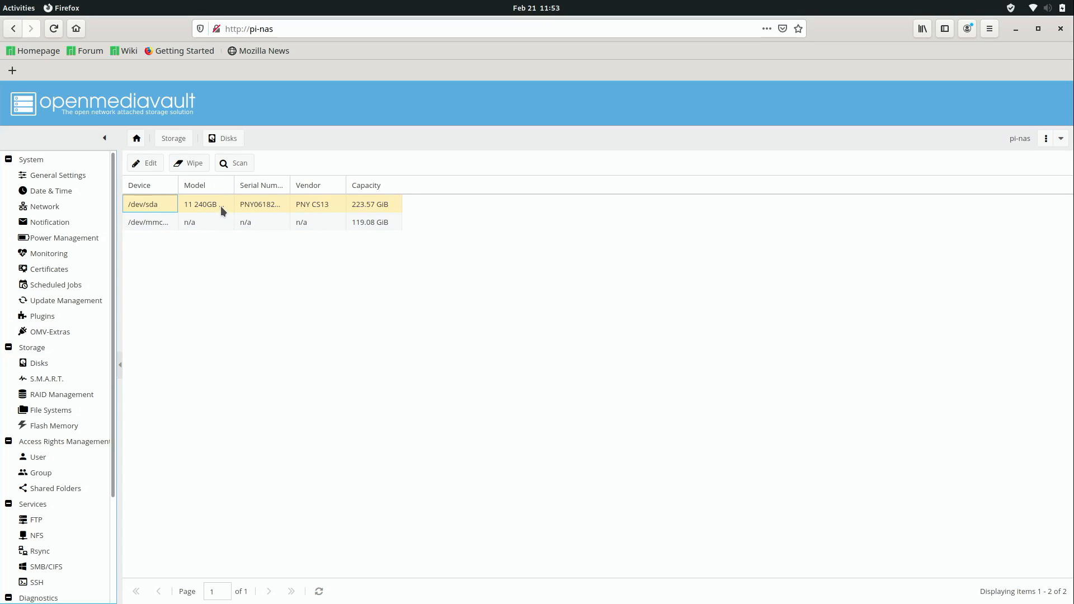
pyautogui.click(300, 207)
pyautogui.click(190, 166)
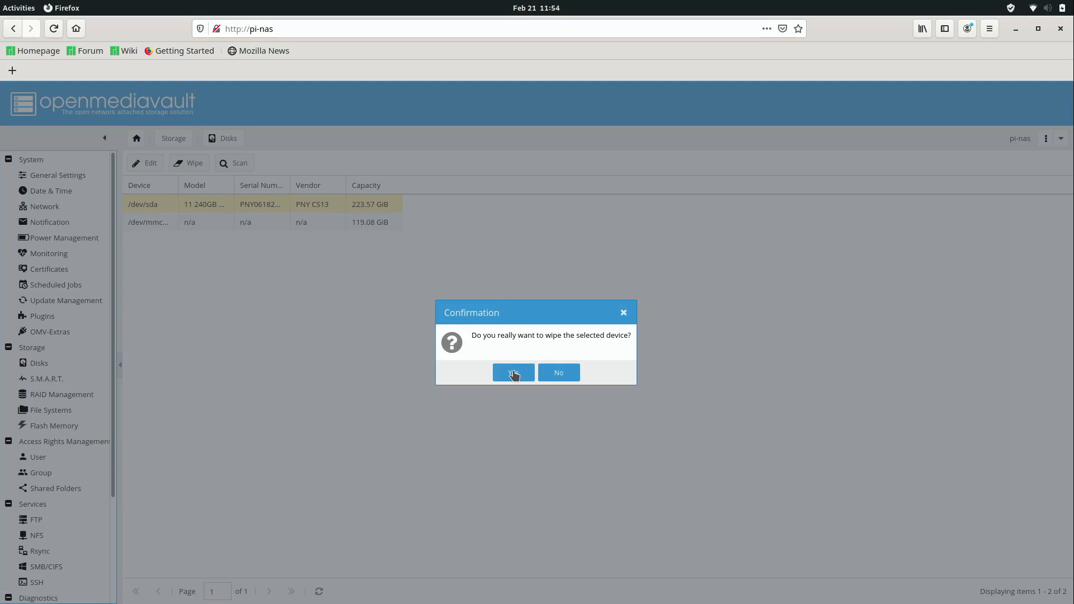
pyautogui.click(514, 374)
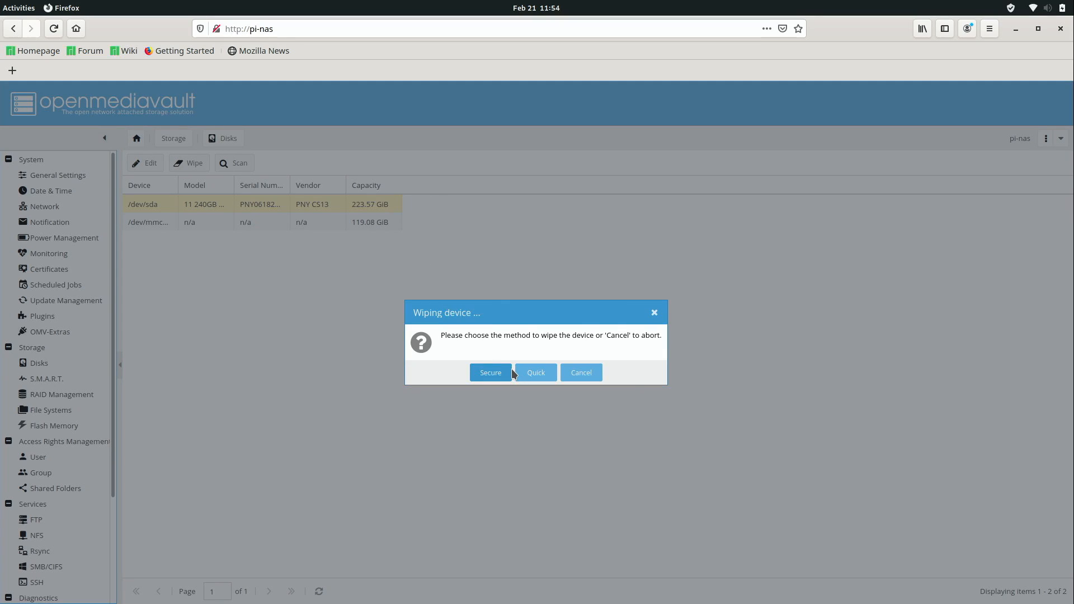
pyautogui.click(536, 375)
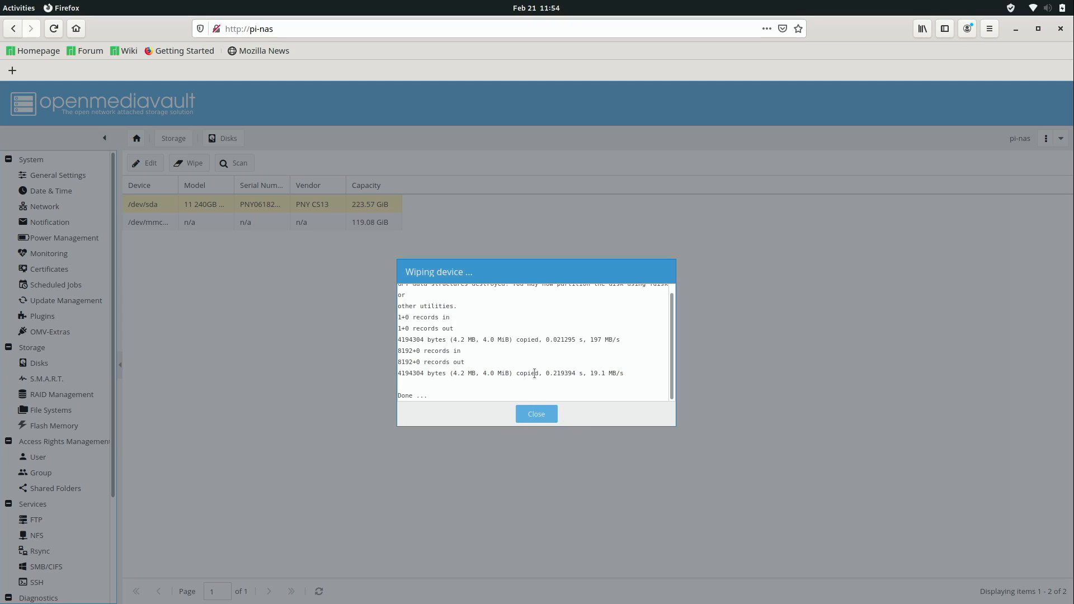
pyautogui.click(547, 414)
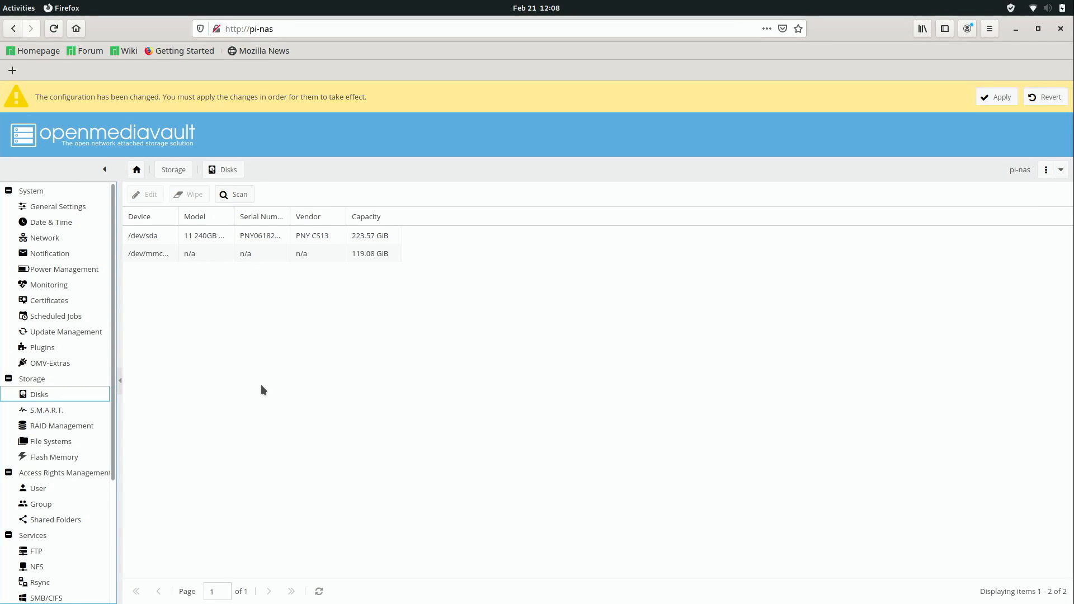
# Format the 240GB SSD as EXT4 and mount the resulting 219.06 GiB /dev/sda1 file system.
pyautogui.click(69, 443)
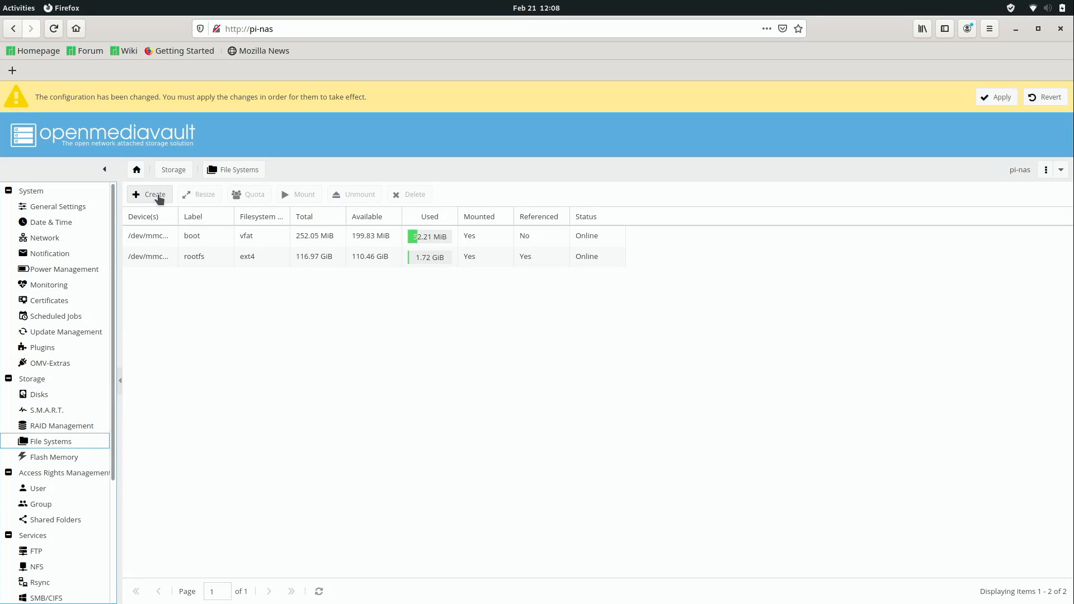
pyautogui.click(159, 199)
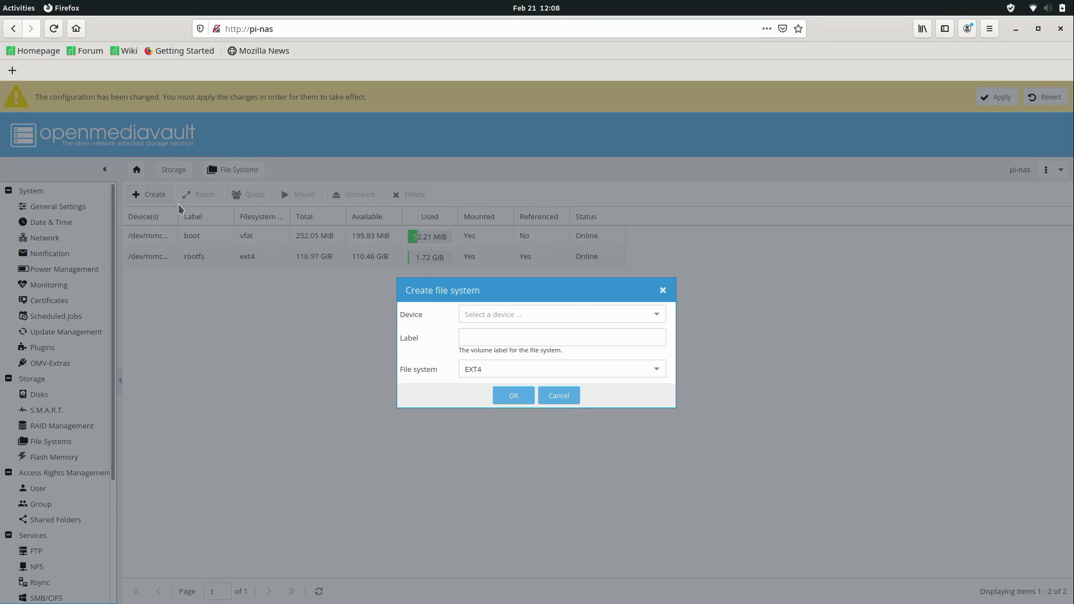
pyautogui.click(657, 314)
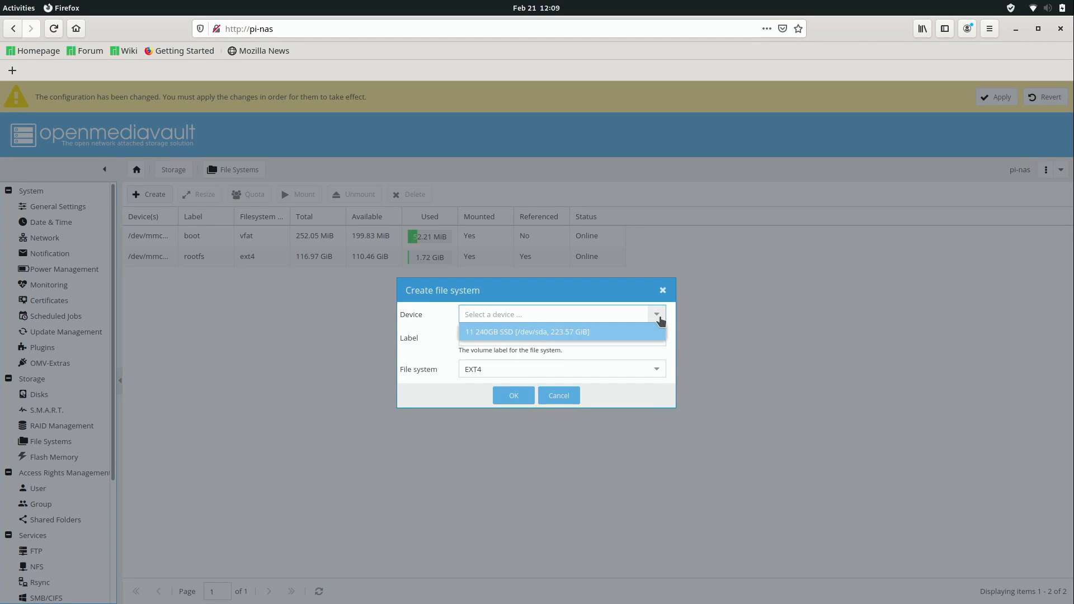
pyautogui.click(639, 334)
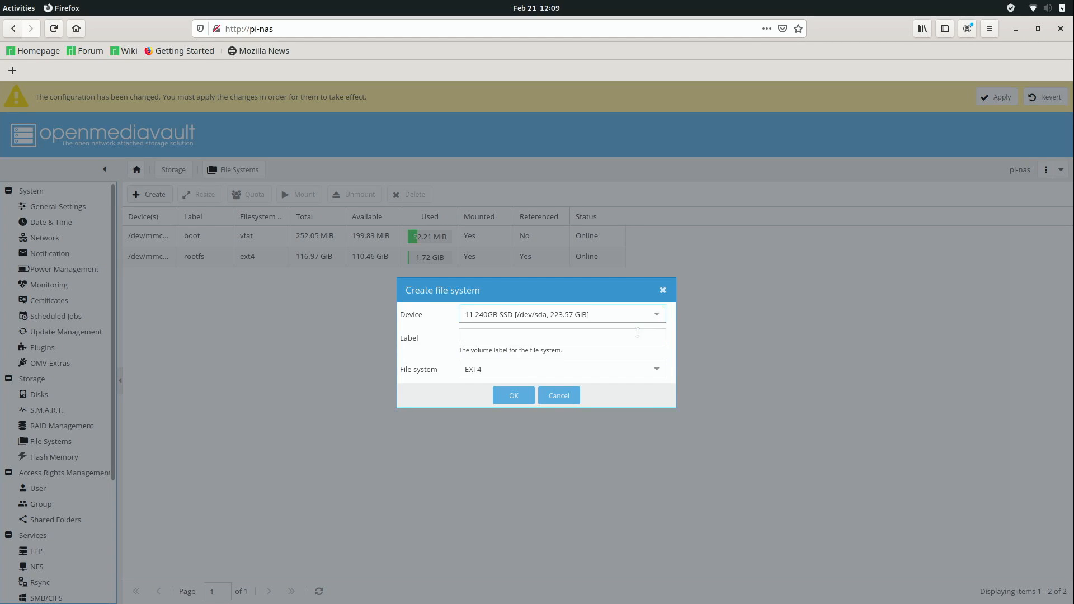
pyautogui.click(510, 396)
pyautogui.click(513, 373)
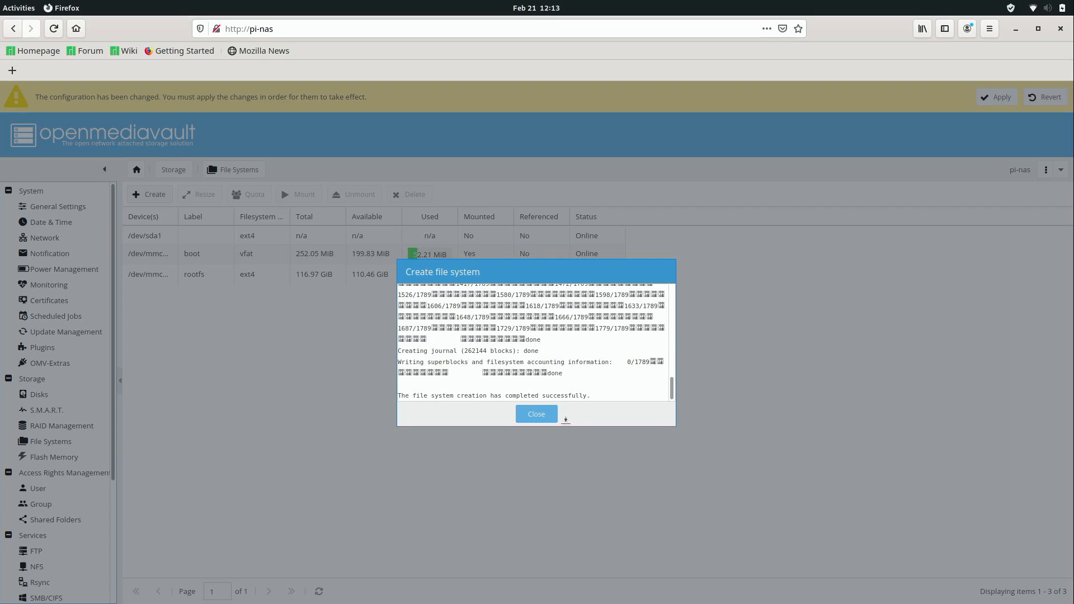
pyautogui.click(536, 414)
pyautogui.click(257, 235)
pyautogui.click(305, 198)
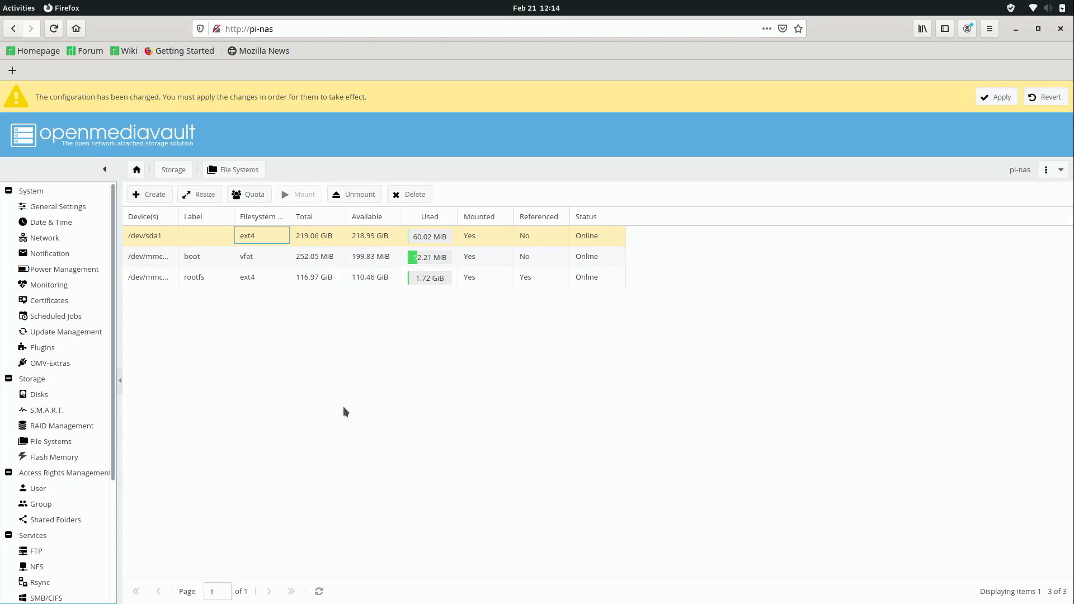
# Add a shared folder named MySharedFolder on /dev/sda1.
pyautogui.click(67, 519)
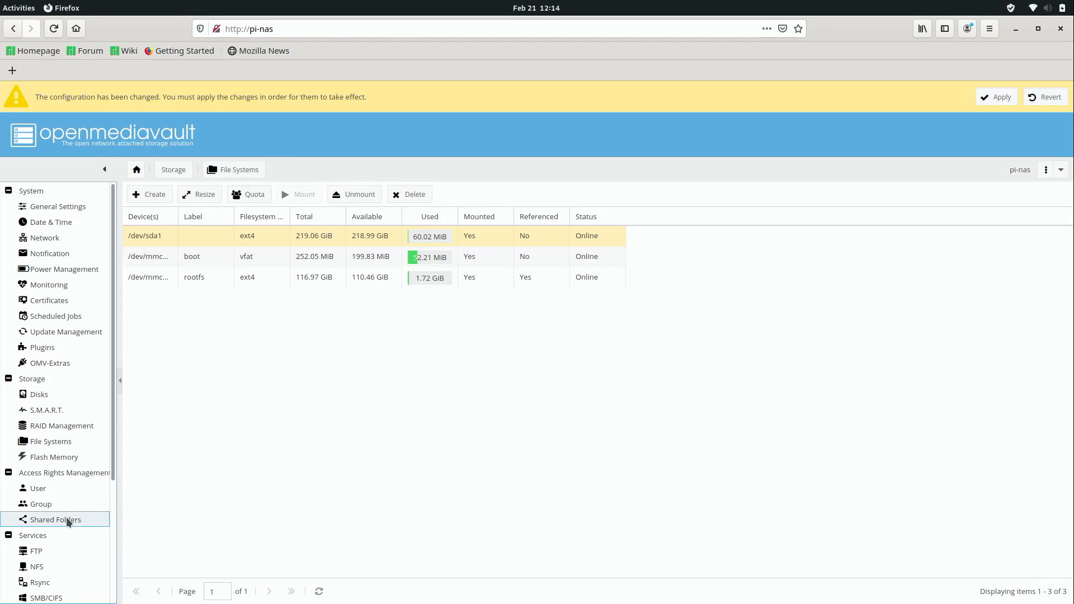
pyautogui.click(146, 195)
pyautogui.click(564, 255)
pyautogui.write('My')
pyautogui.write('dFolder')
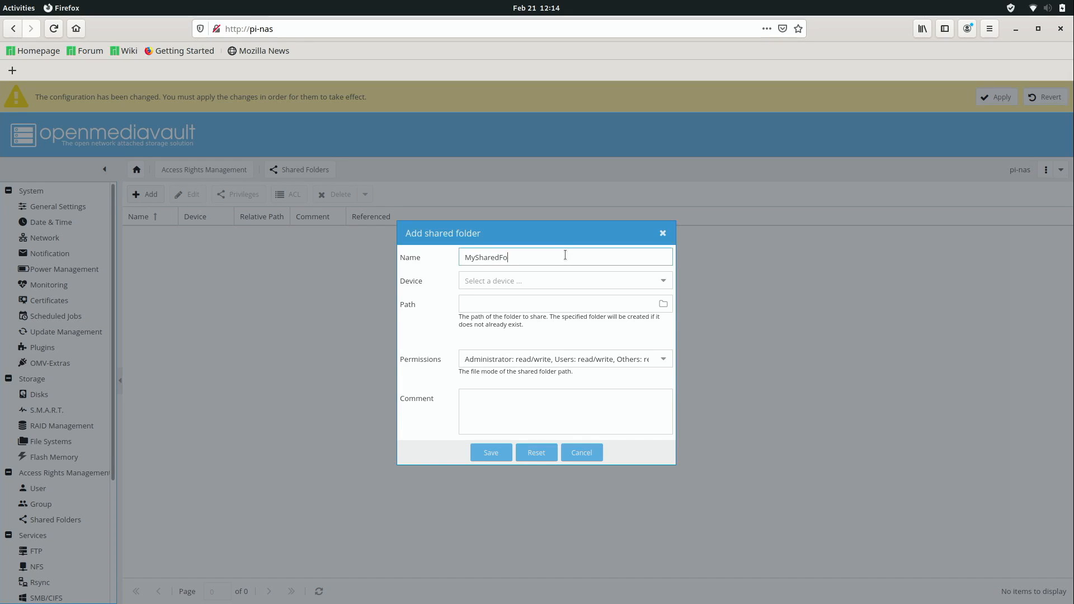
pyautogui.click(667, 278)
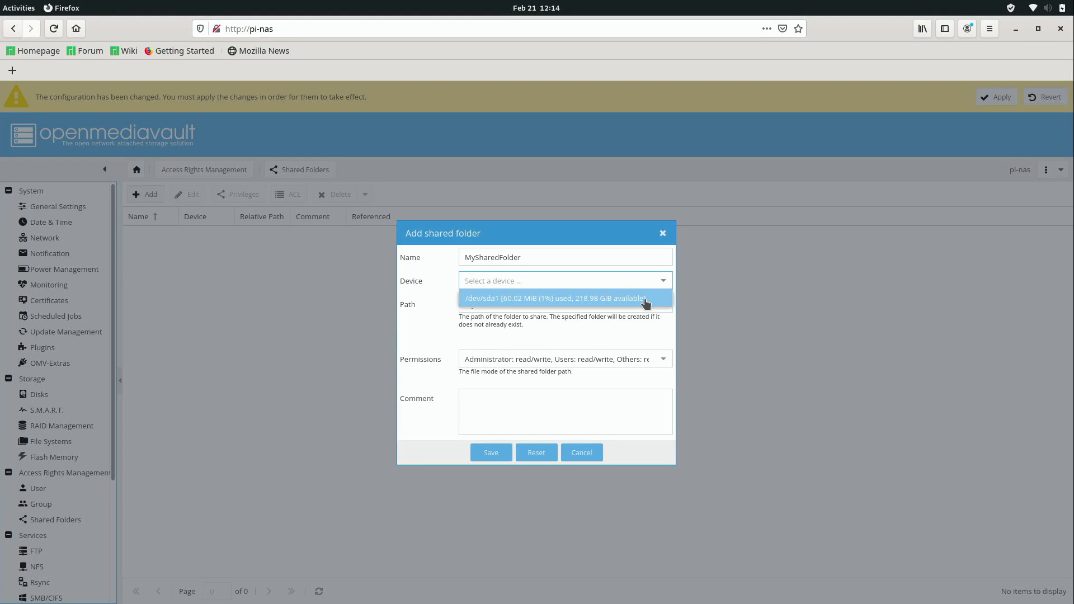
pyautogui.click(646, 299)
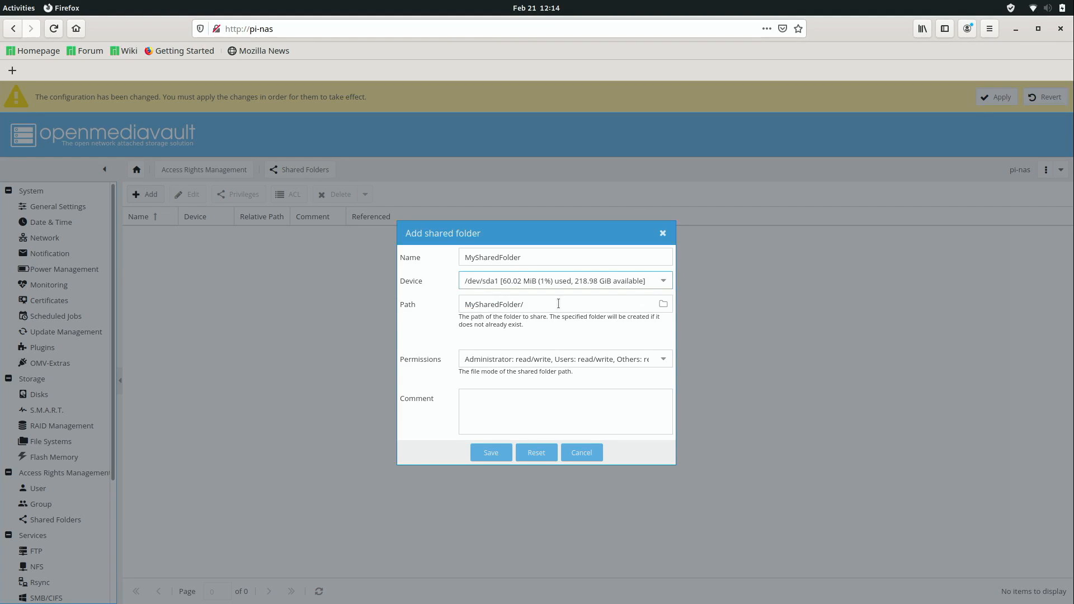
pyautogui.click(491, 455)
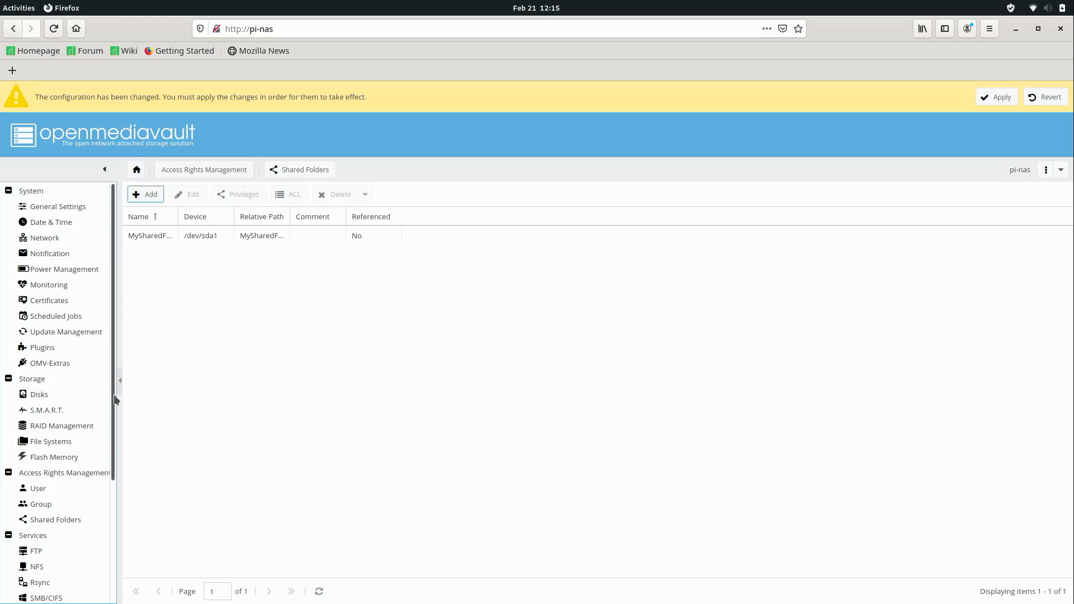
# Enable the SMB/CIFS service under Services.
pyautogui.moveTo(115, 407); pyautogui.dragTo(115, 530)
pyautogui.click(55, 441)
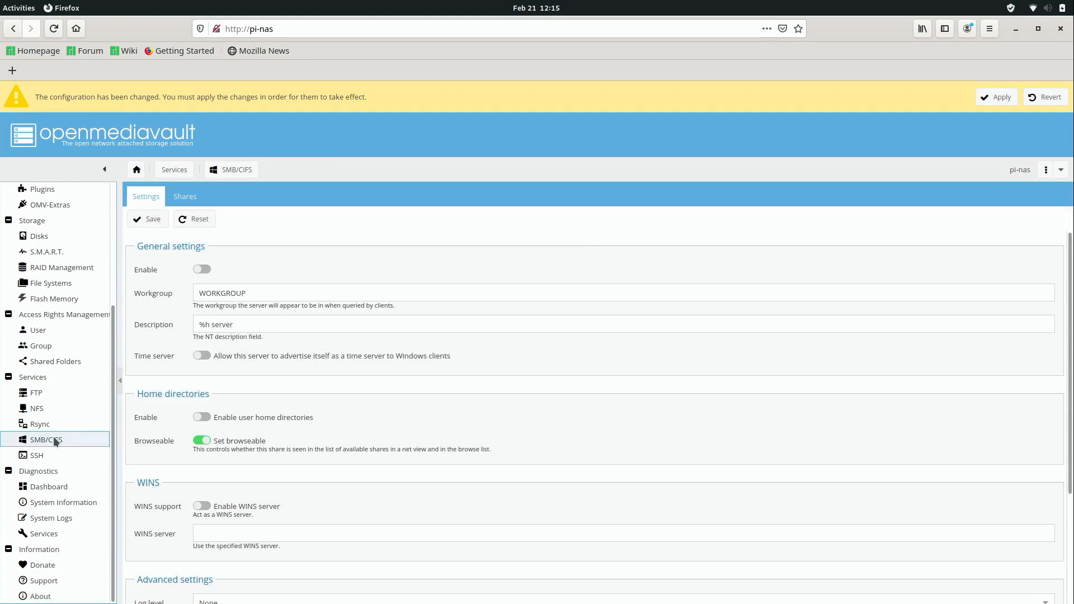
pyautogui.click(202, 270)
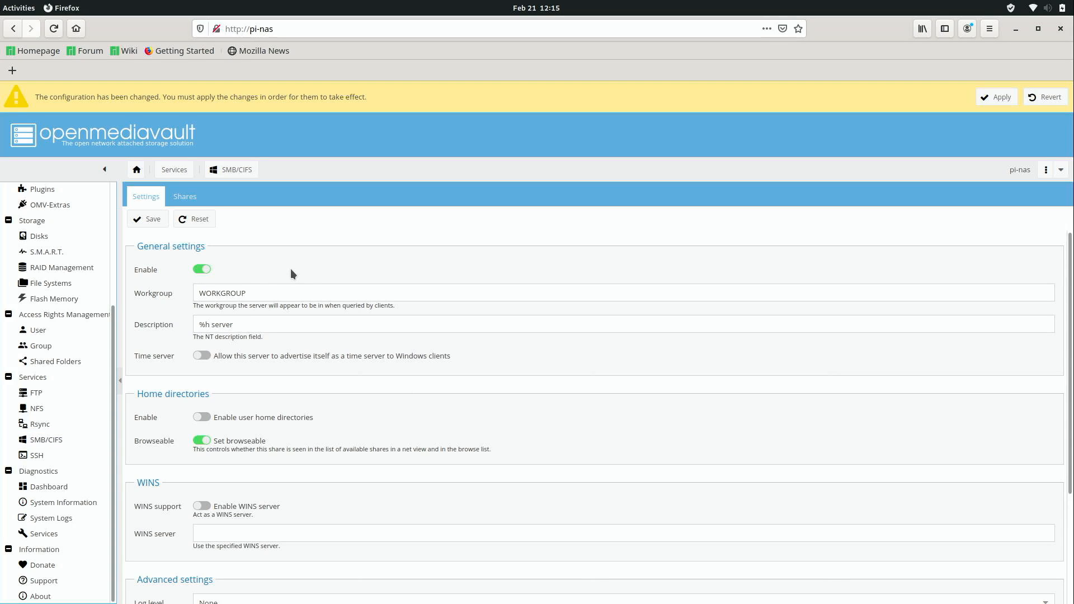
# Save the SMB/CIFS settings and add a guest-allowed SMB share for MySharedFolder.
pyautogui.click(152, 221)
pyautogui.click(192, 199)
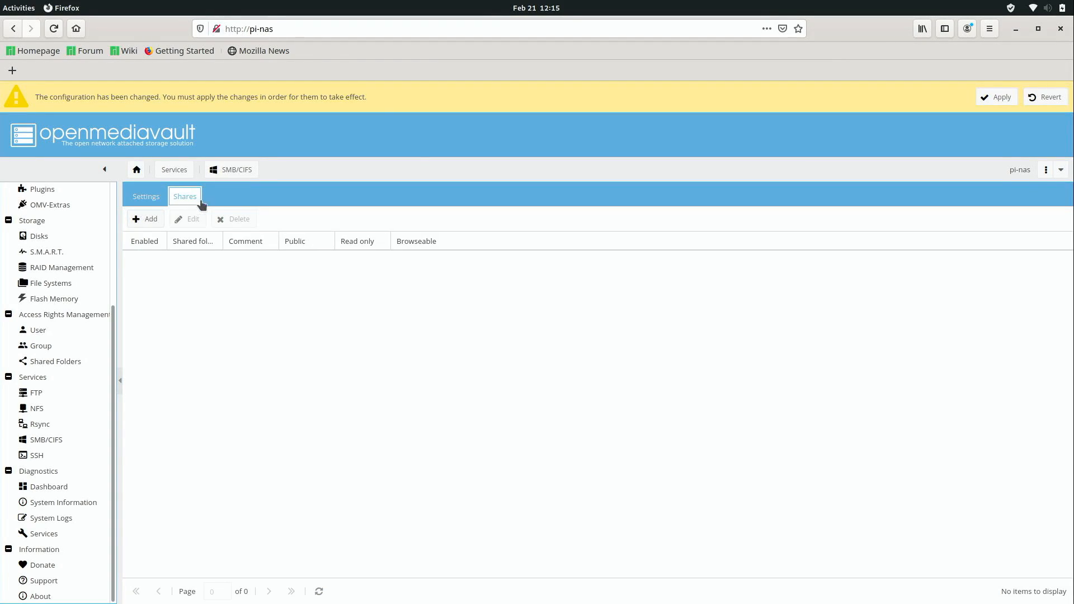
pyautogui.click(144, 219)
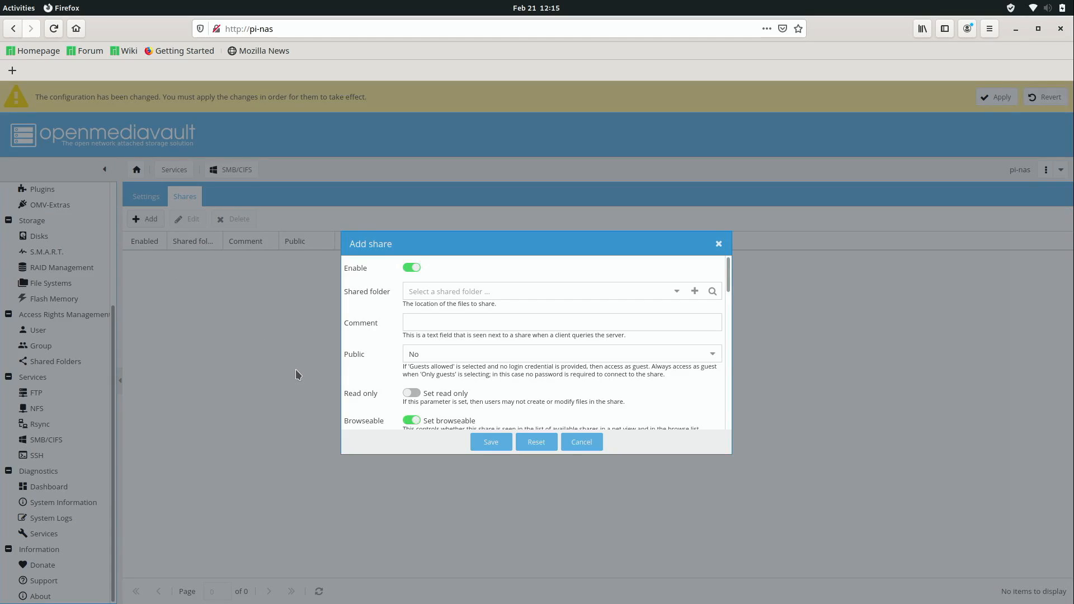
pyautogui.click(677, 291)
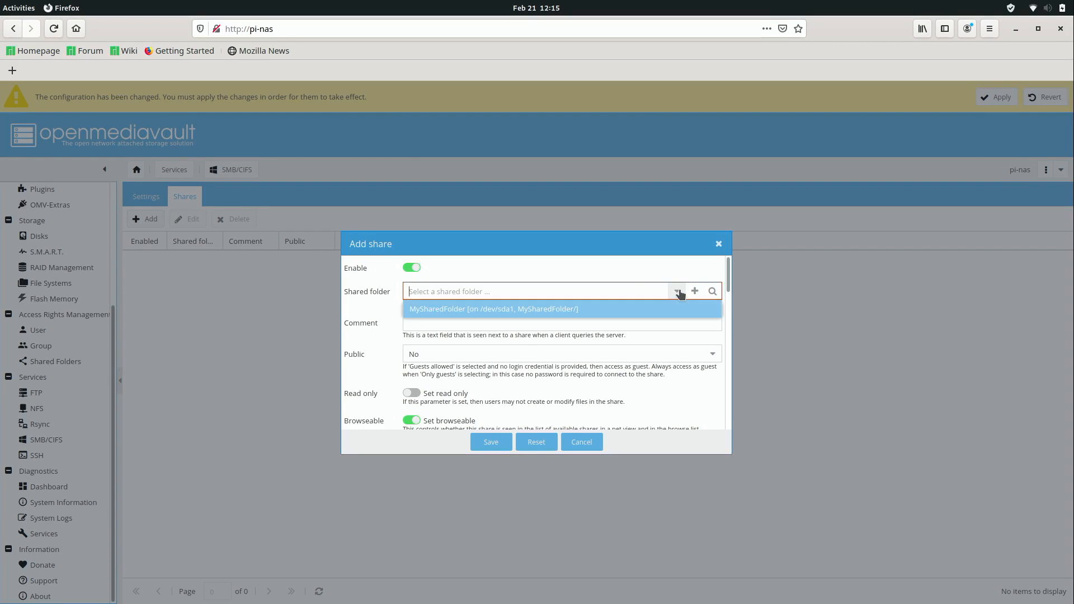
pyautogui.click(585, 309)
pyautogui.click(713, 352)
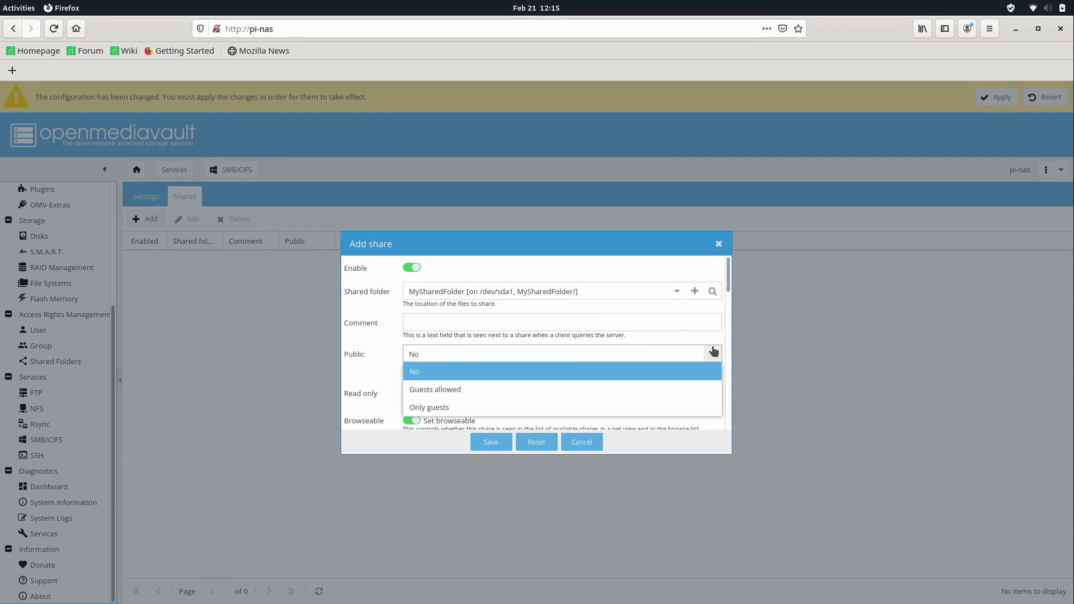
pyautogui.click(442, 390)
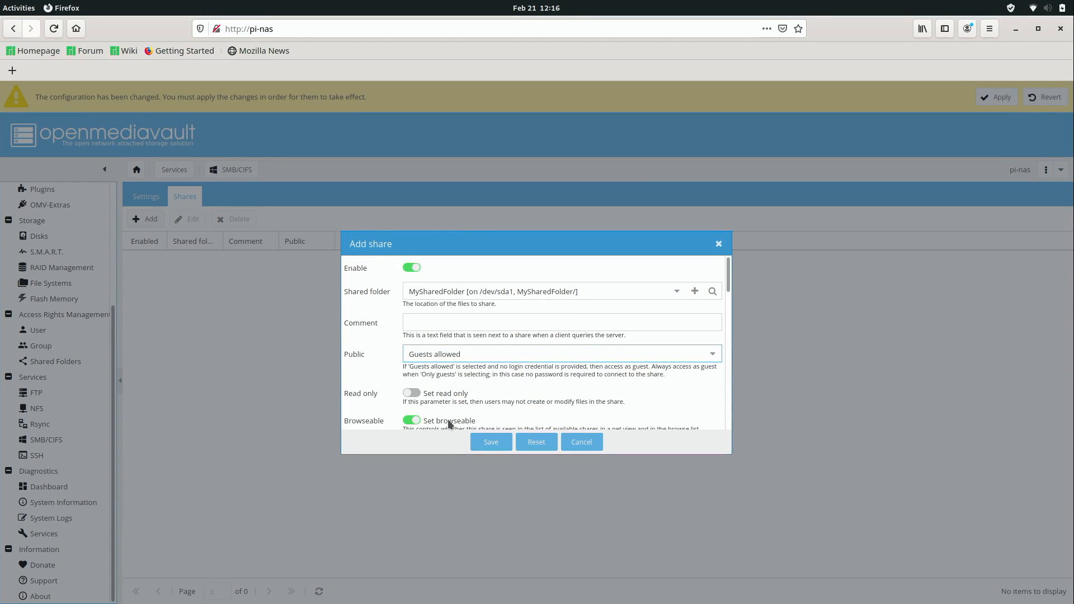
pyautogui.click(489, 442)
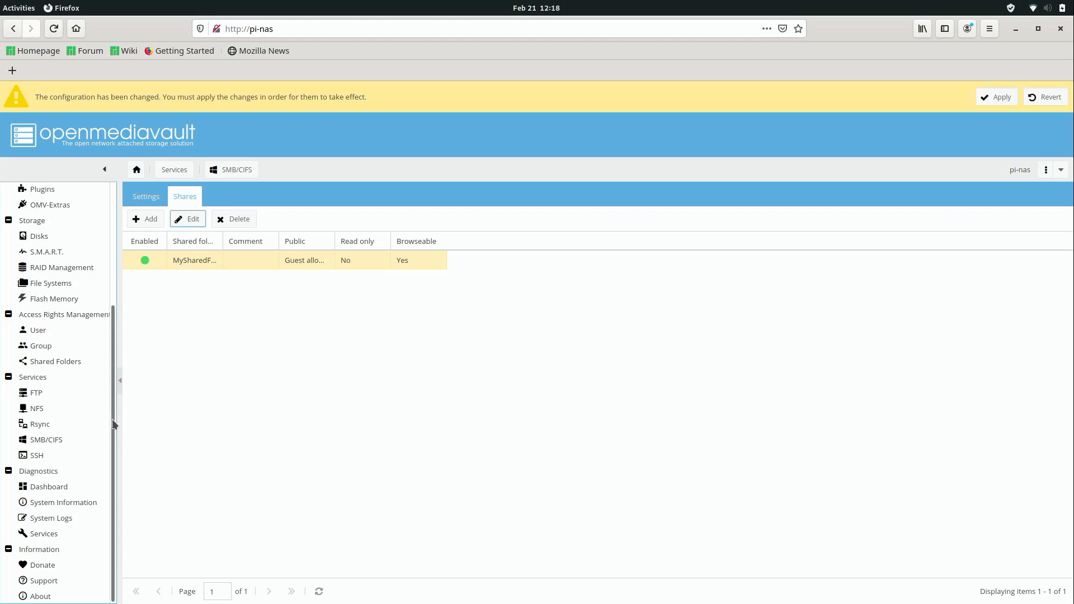
pyautogui.moveTo(116, 427); pyautogui.dragTo(116, 263)
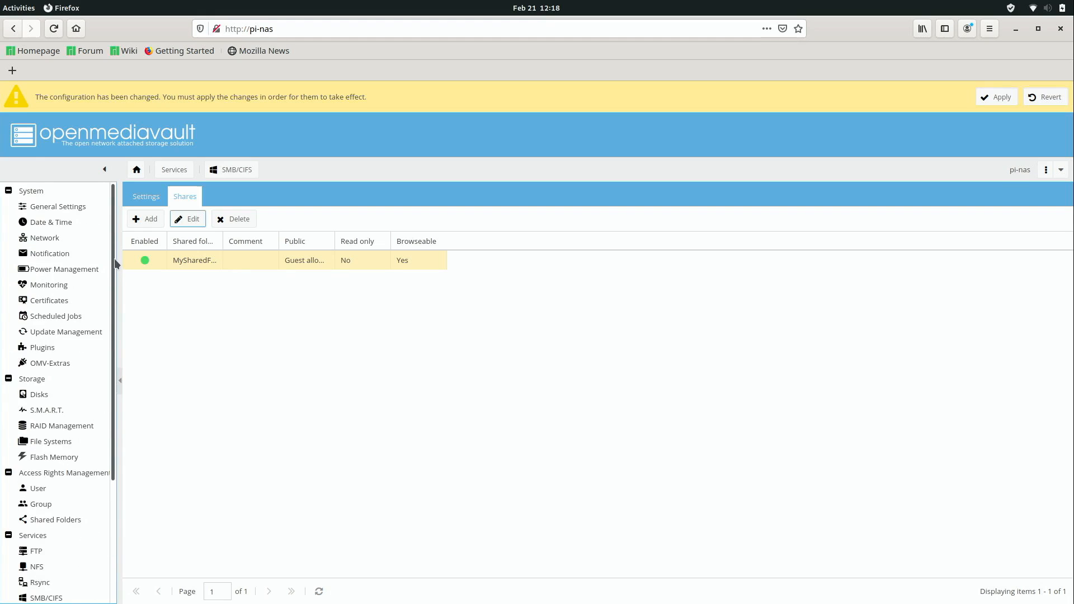
# Start a new Ethernet connection on device eth0 under System > Network > Interfaces.
pyautogui.click(70, 239)
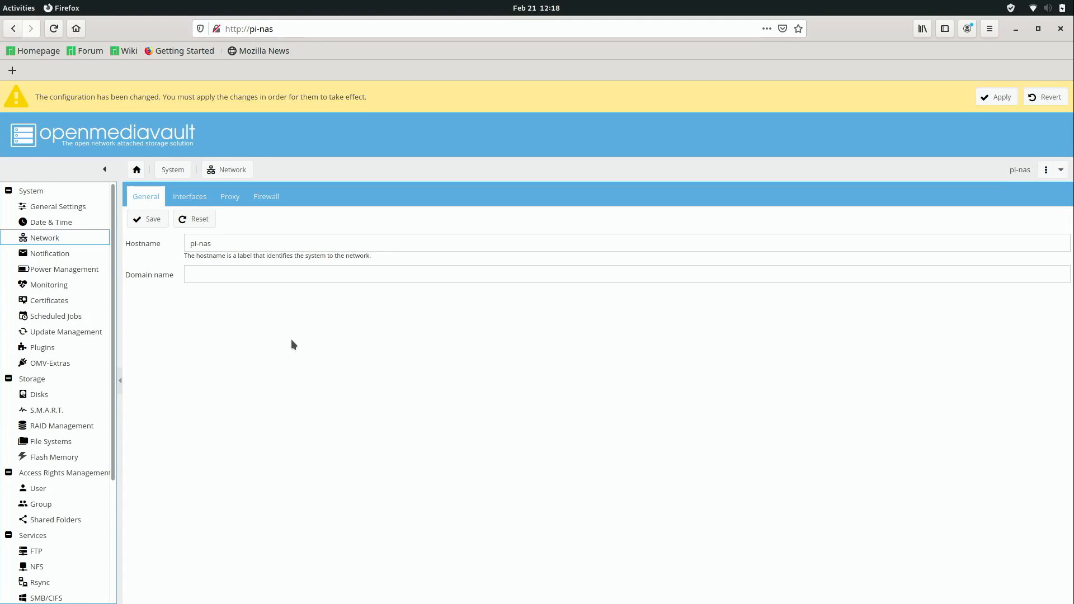
pyautogui.click(191, 198)
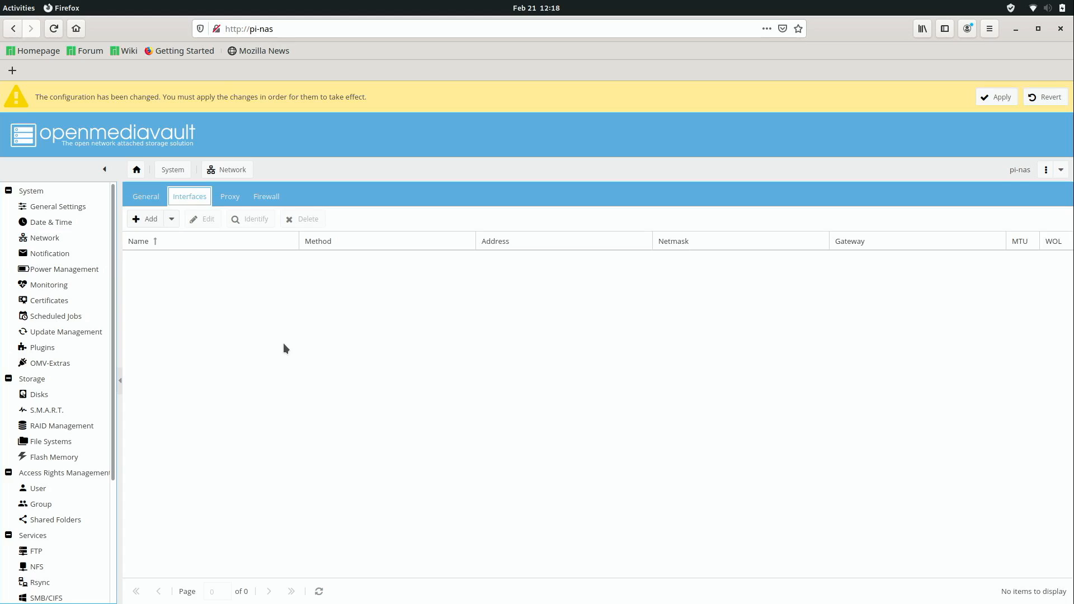
pyautogui.click(152, 226)
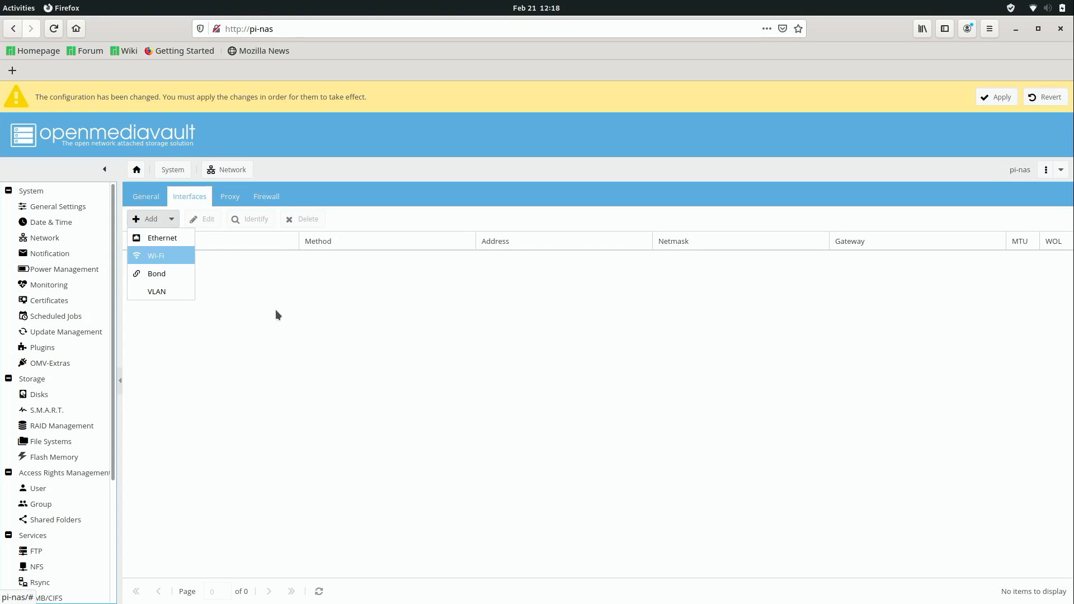
pyautogui.click(179, 241)
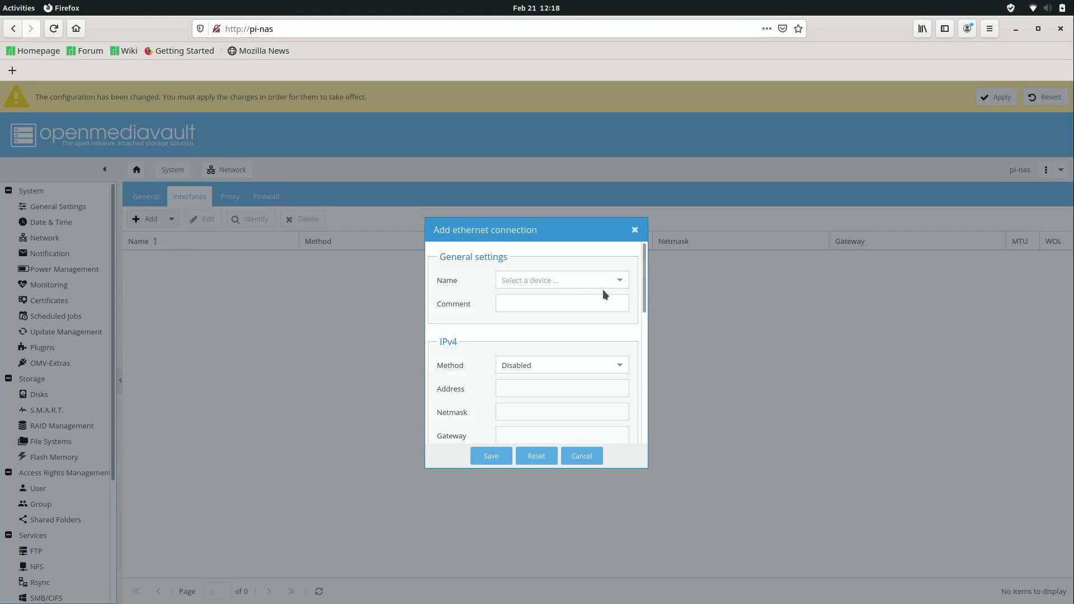
pyautogui.click(620, 281)
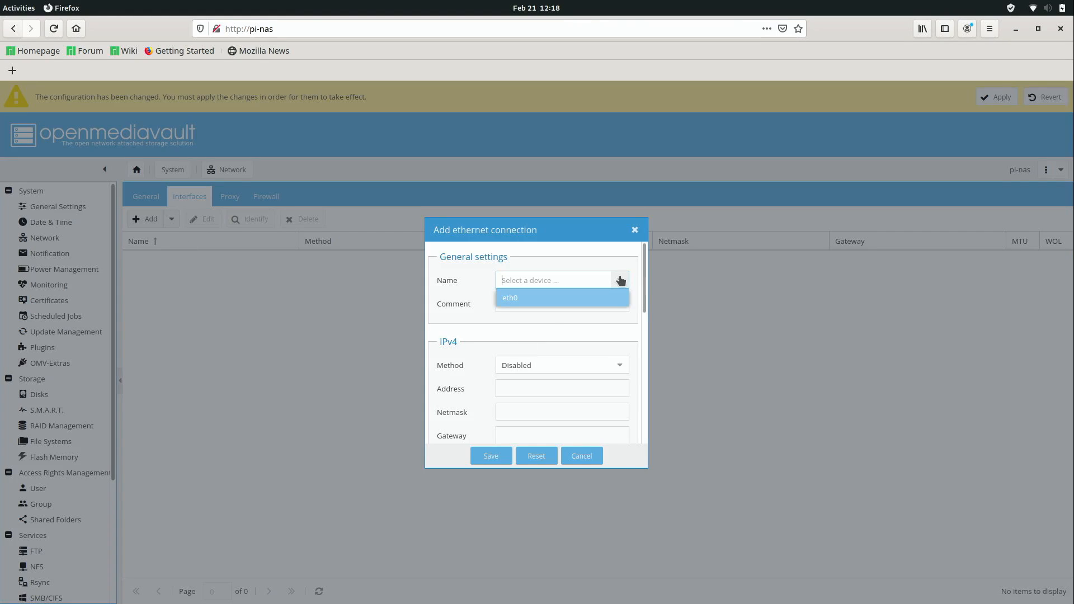
pyautogui.click(602, 299)
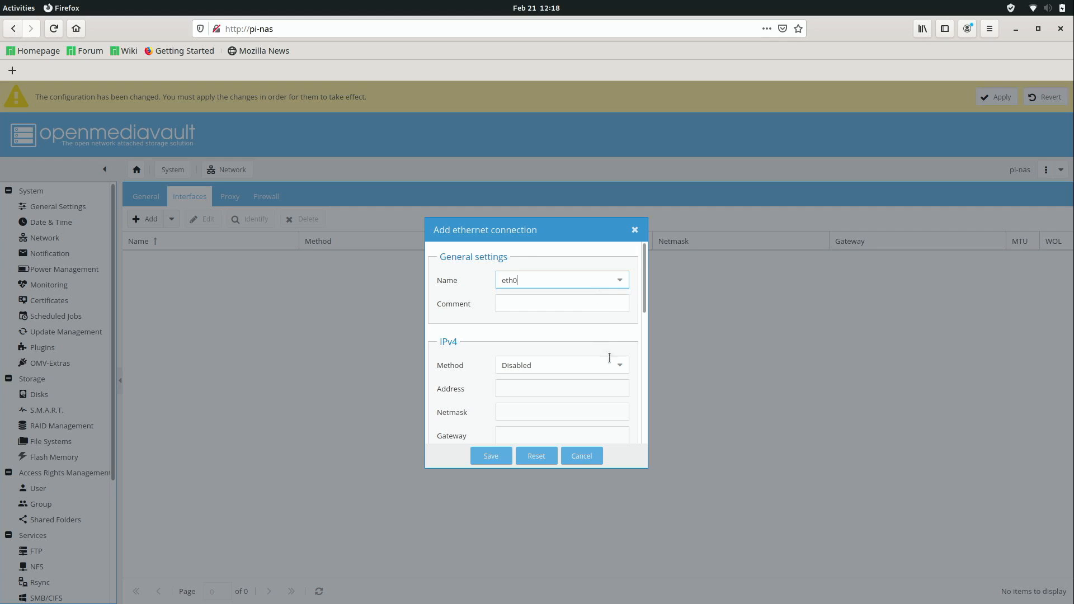
# Draft static IPv4 192.168.1.55, netmask 255.255.255.0, gateway 192.168.1.1, then cancel without saving.
pyautogui.scroll(-2, 638, 302)
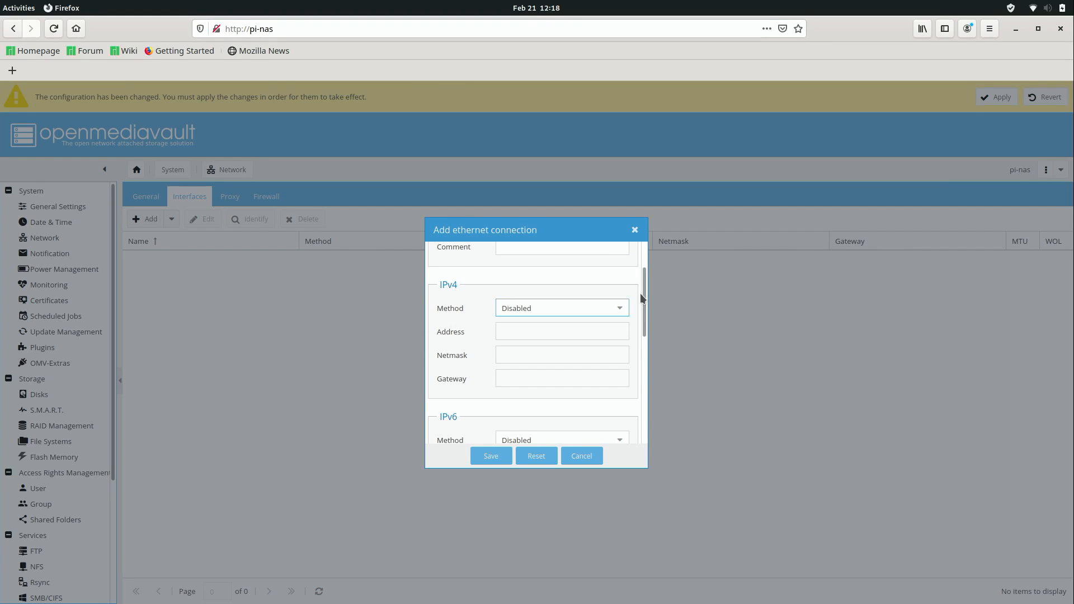
pyautogui.click(619, 312)
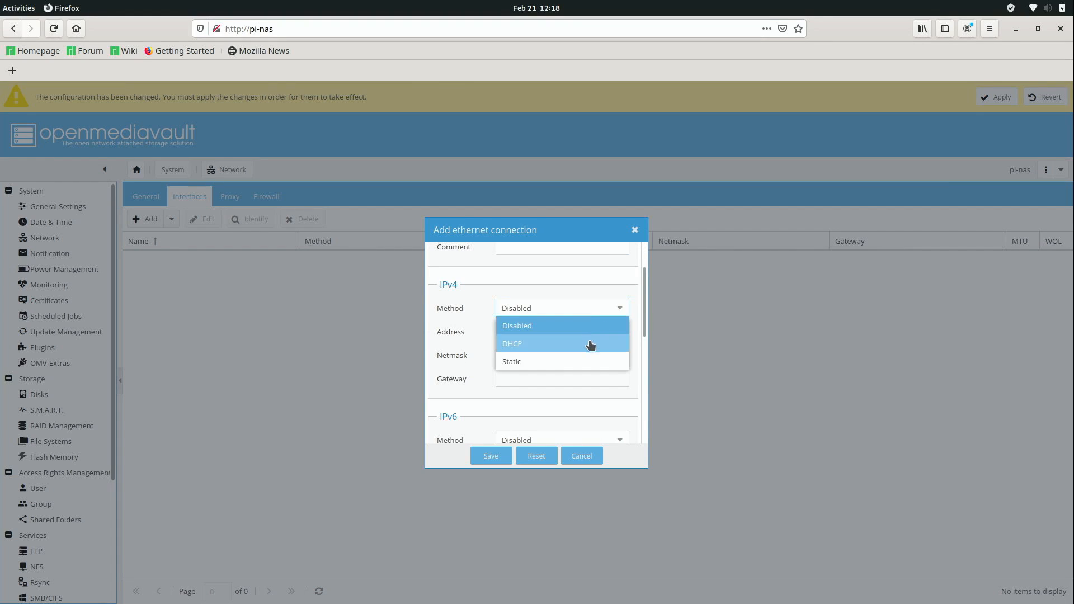
pyautogui.click(583, 361)
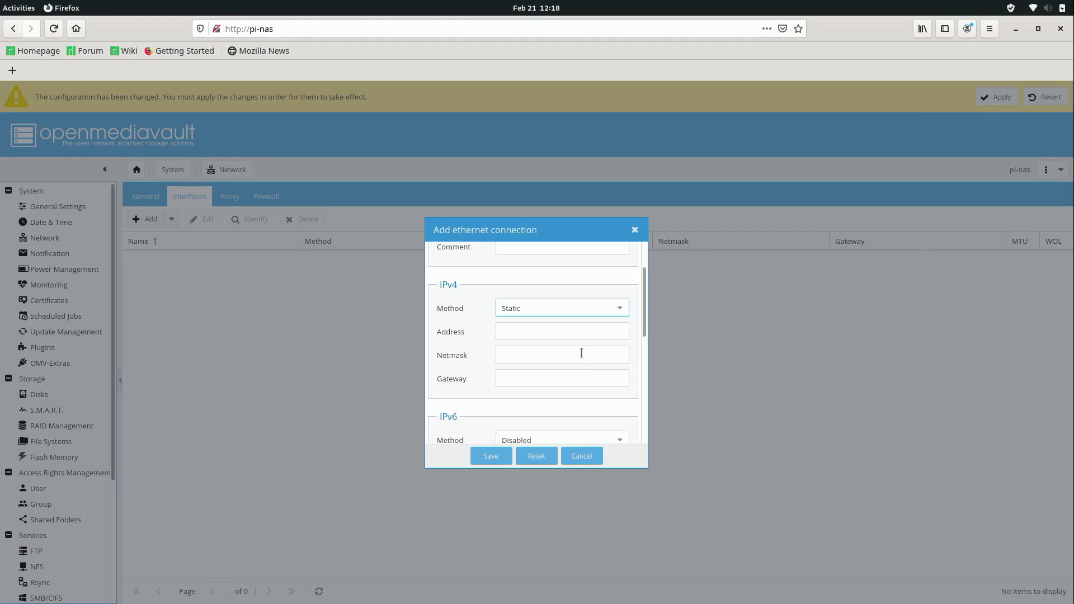
pyautogui.click(574, 328)
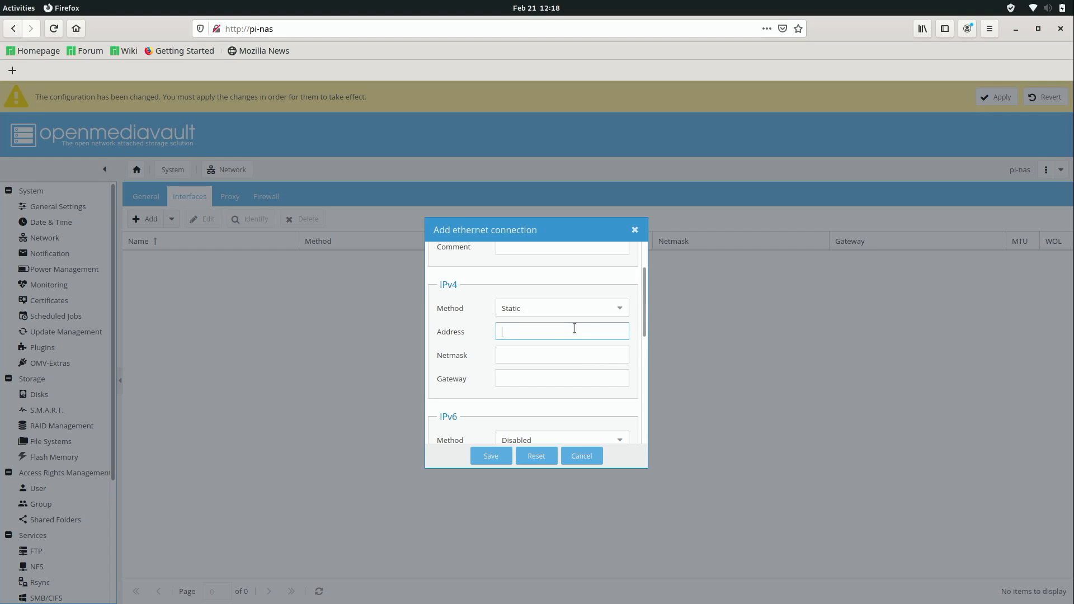
pyautogui.write('192.168.')
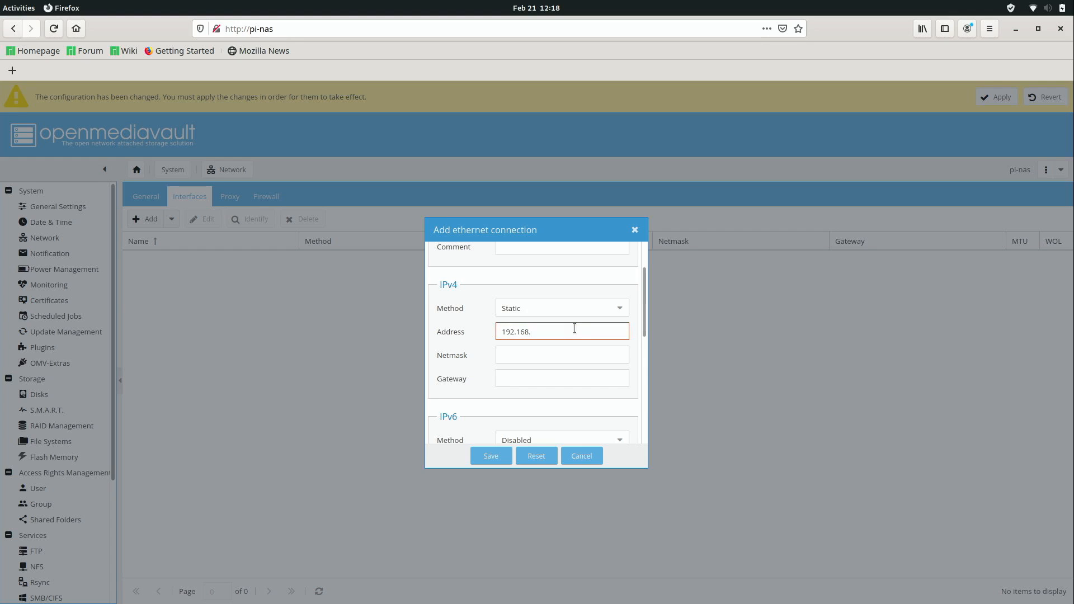
pyautogui.write('1.55')
pyautogui.click(567, 351)
pyautogui.write('255')
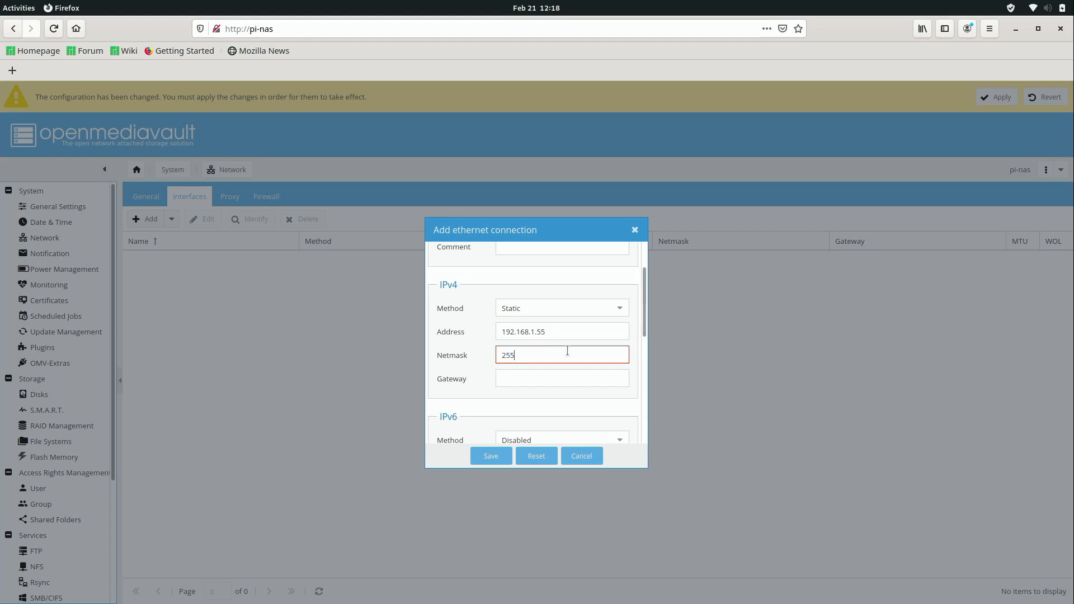
pyautogui.write('.255.255.0')
pyautogui.press('Tab')
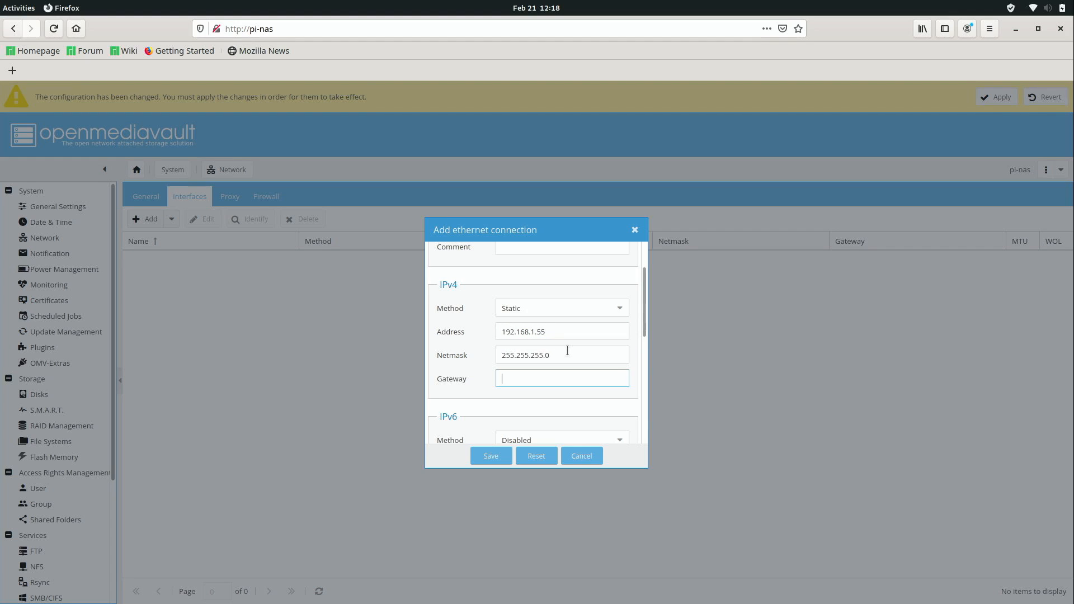
pyautogui.write('192.168.1.1')
pyautogui.click(572, 460)
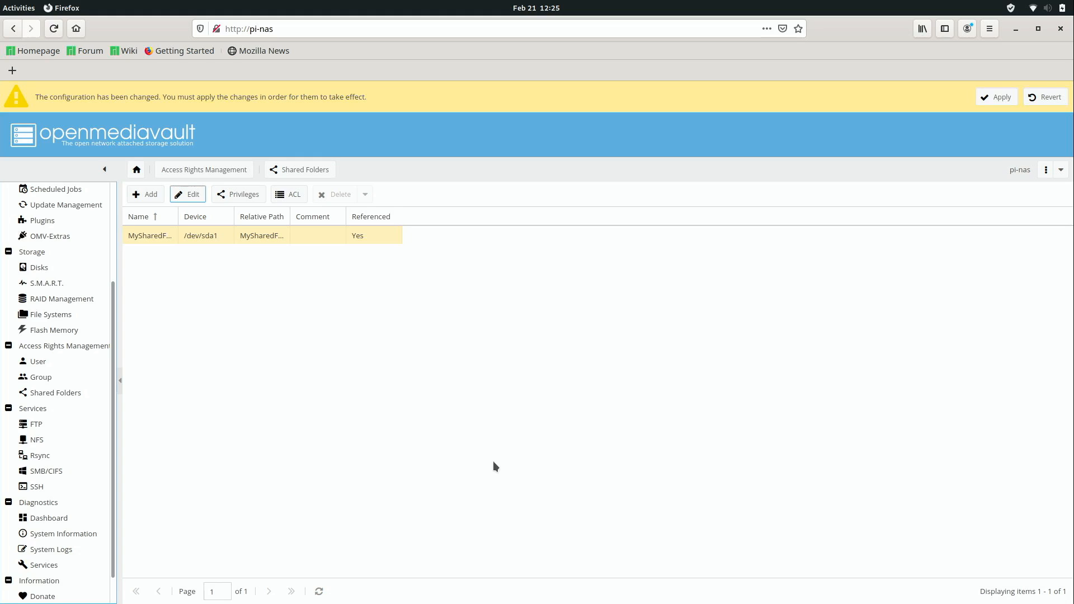
# Apply the pending OpenMediaVault configuration changes from the yellow banner, confirming with Yes.
pyautogui.click(994, 101)
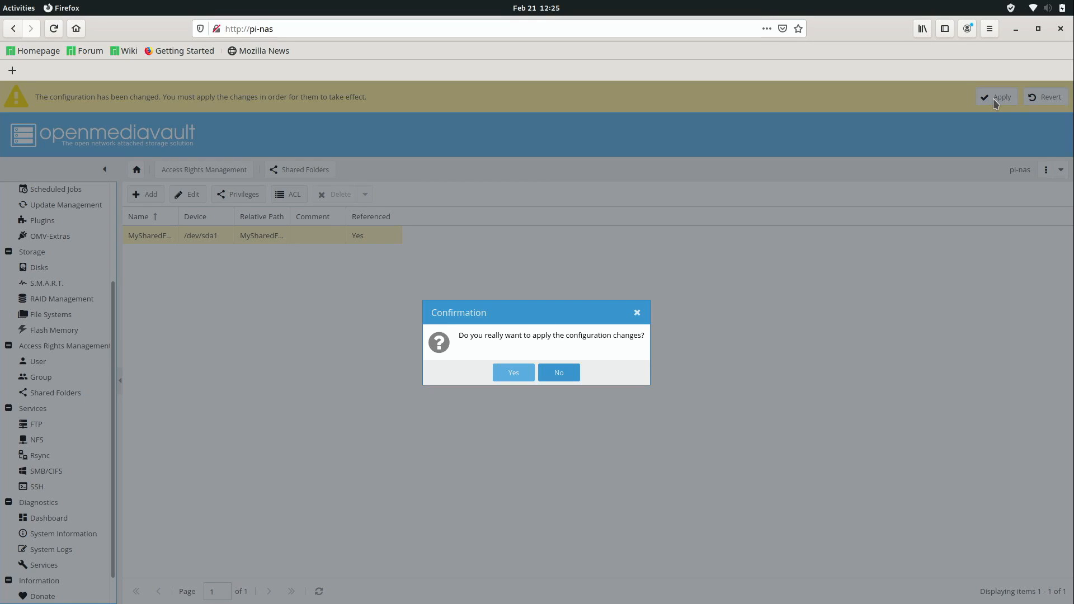
pyautogui.click(506, 373)
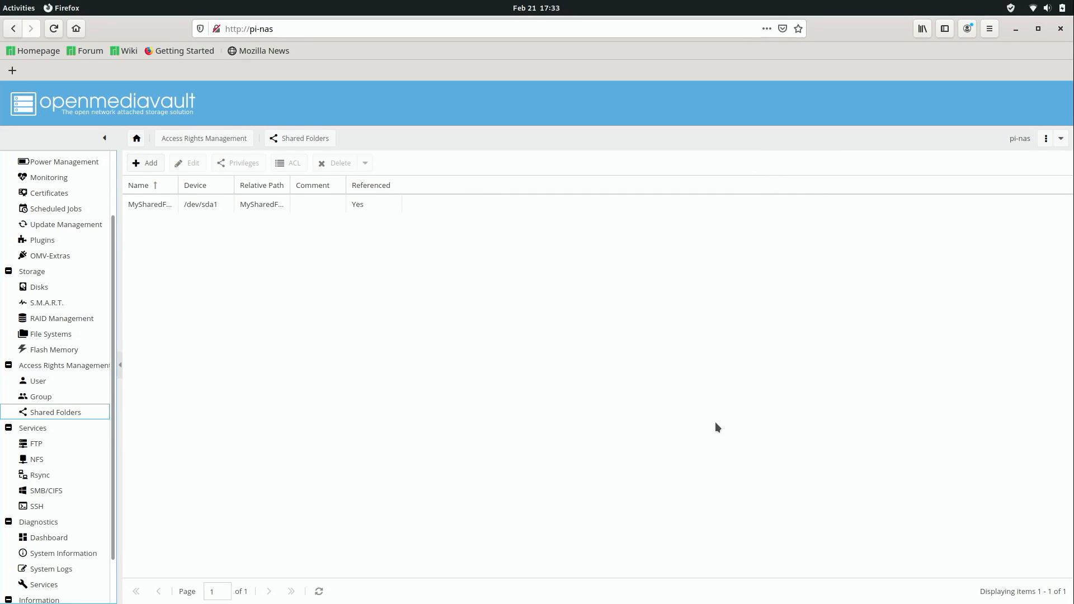
pyautogui.press('super')
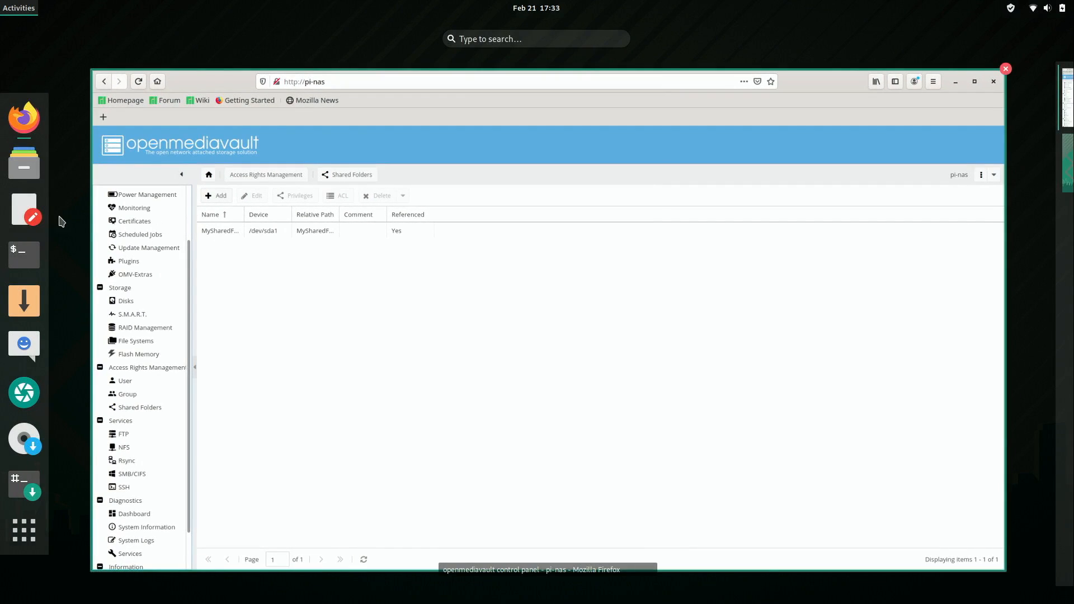
# In Files, open MySharedFolder on PI-NAS via Other Locations, connecting as an Anonymous guest.
pyautogui.click(23, 166)
pyautogui.click(77, 233)
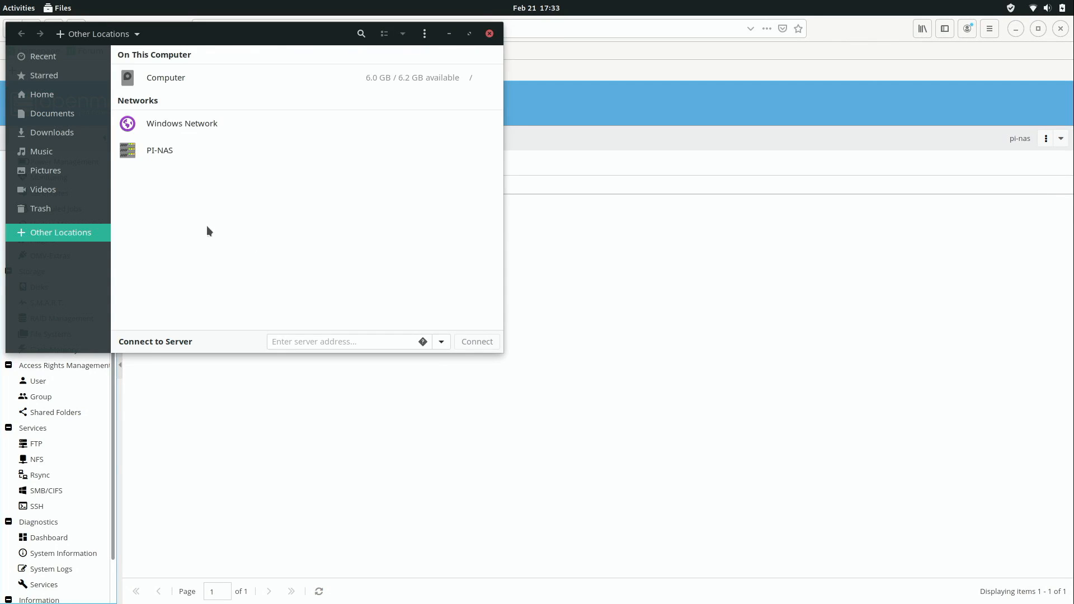
pyautogui.click(169, 151)
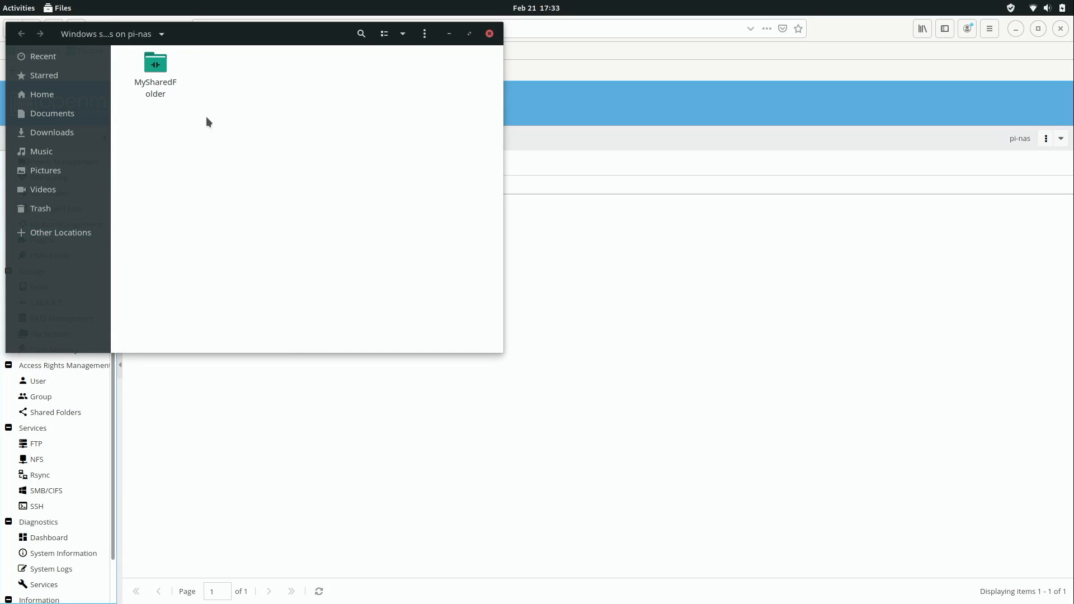
pyautogui.doubleClick(158, 68)
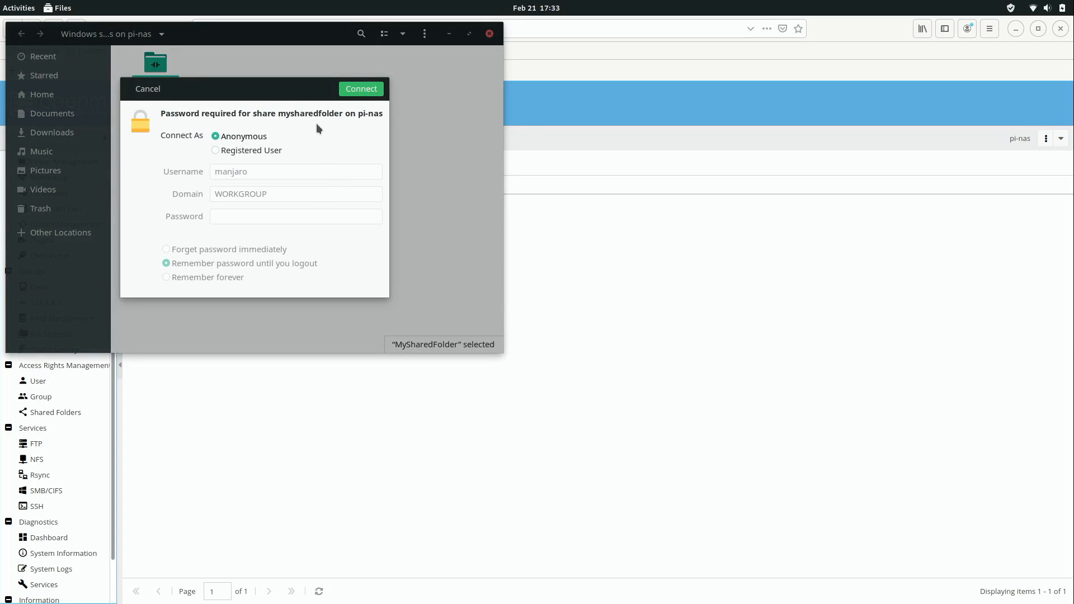
pyautogui.click(371, 91)
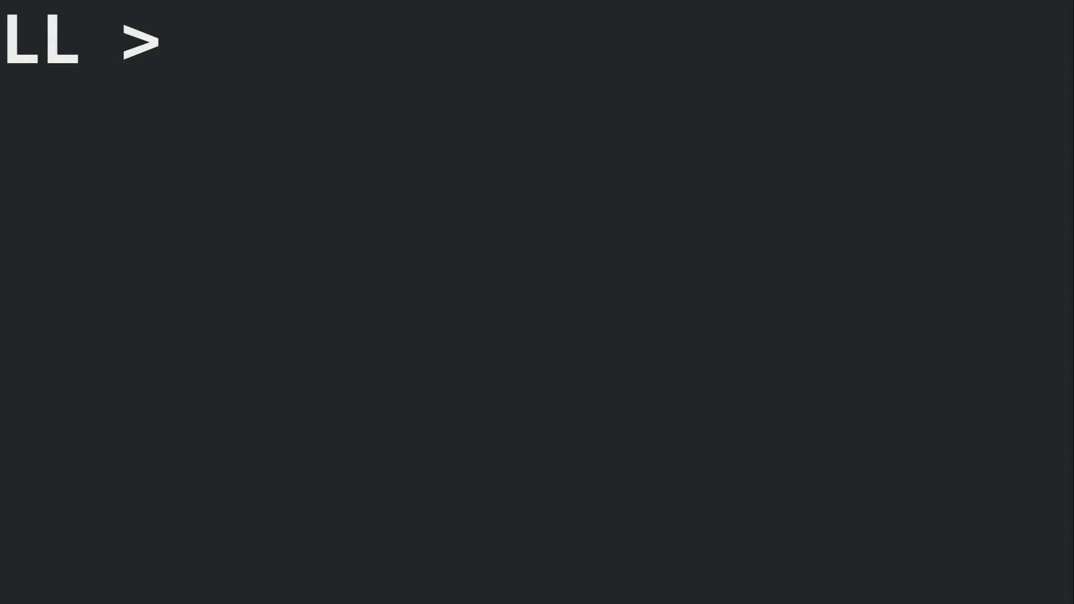
# Type and erase 'Like!' and 'Subscribe!', leaving 'Thanks for watching!' at the prompt.
pyautogui.write('Like!')
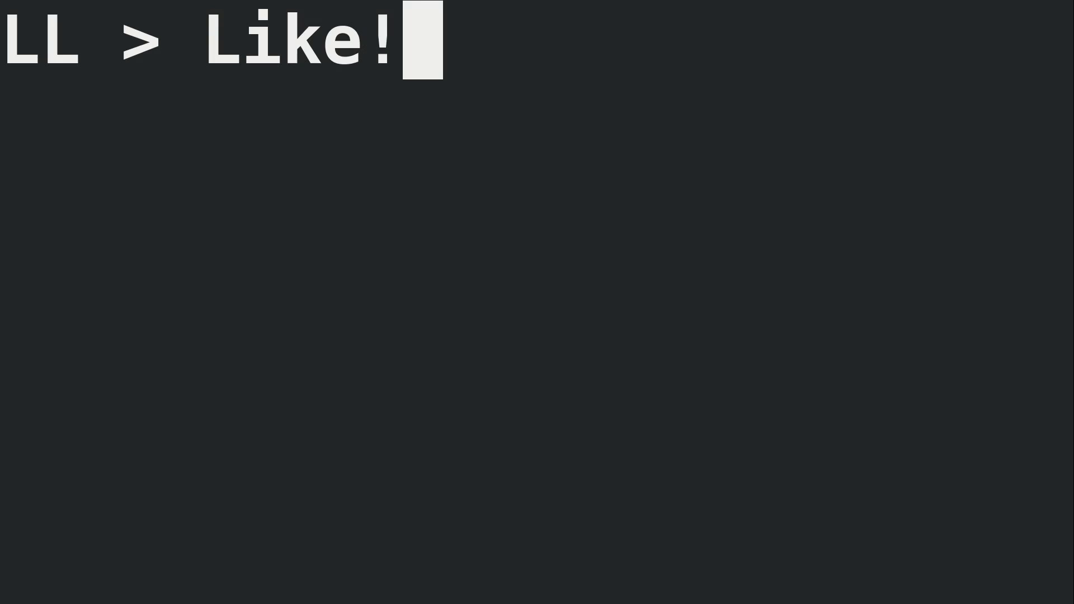
pyautogui.press('BackSpace')
pyautogui.press('BackSpace')
pyautogui.press('BackSpace')
pyautogui.press('BackSpace')
pyautogui.press('BackSpace')
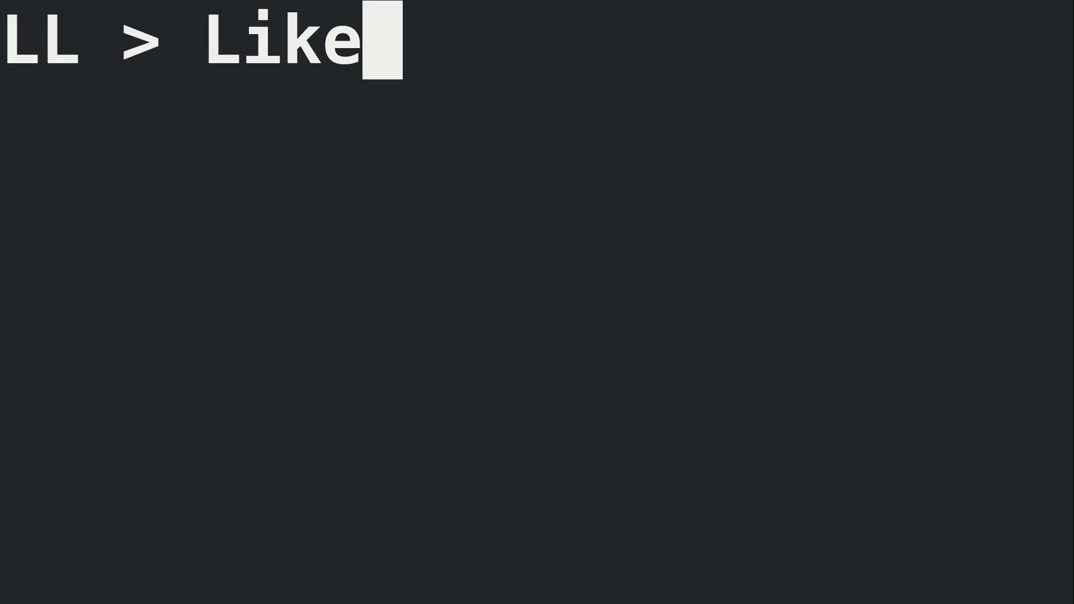
pyautogui.write('Subscribe!')
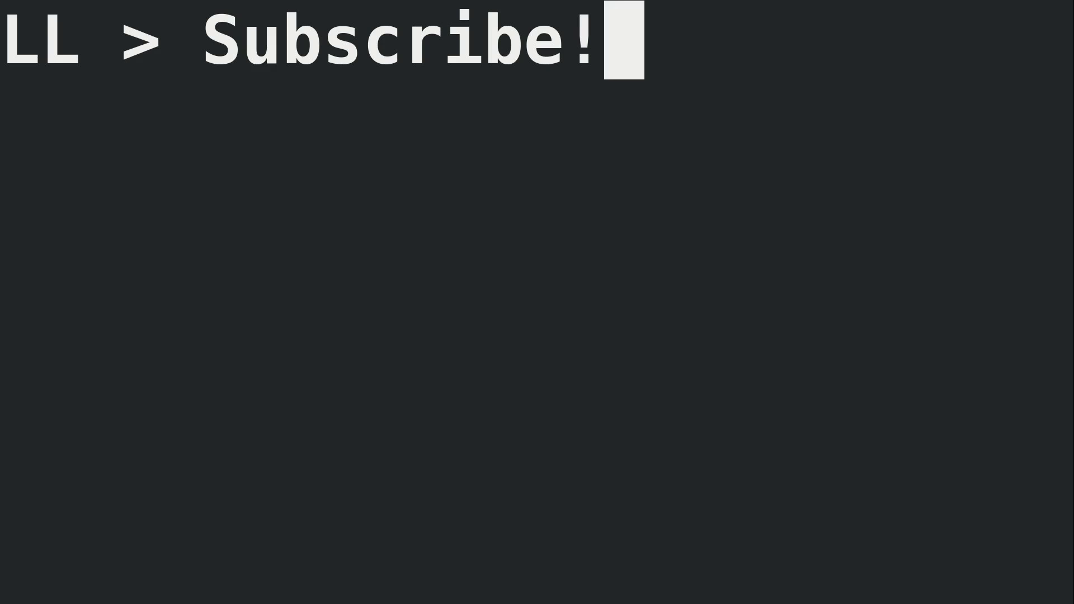
pyautogui.press('BackSpace')
pyautogui.press('BackSpace')
pyautogui.press('BackSpace')
pyautogui.press('BackSpace')
pyautogui.press('BackSpace')
pyautogui.press('BackSpace')
pyautogui.press('BackSpace')
pyautogui.press('BackSpace')
pyautogui.press('BackSpace')
pyautogui.press('BackSpace')
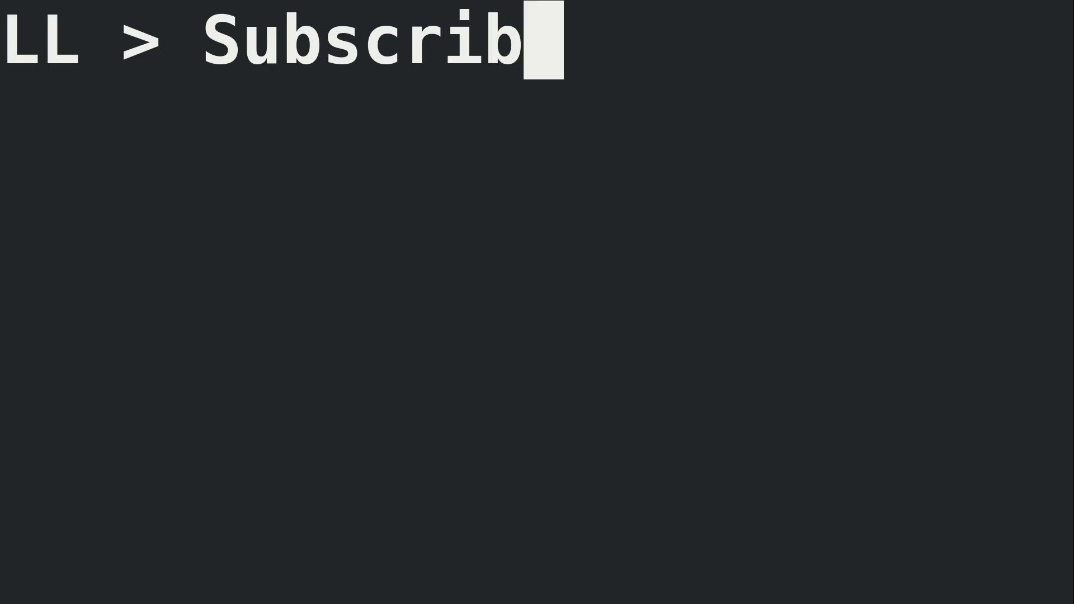
pyautogui.write('Thanks')
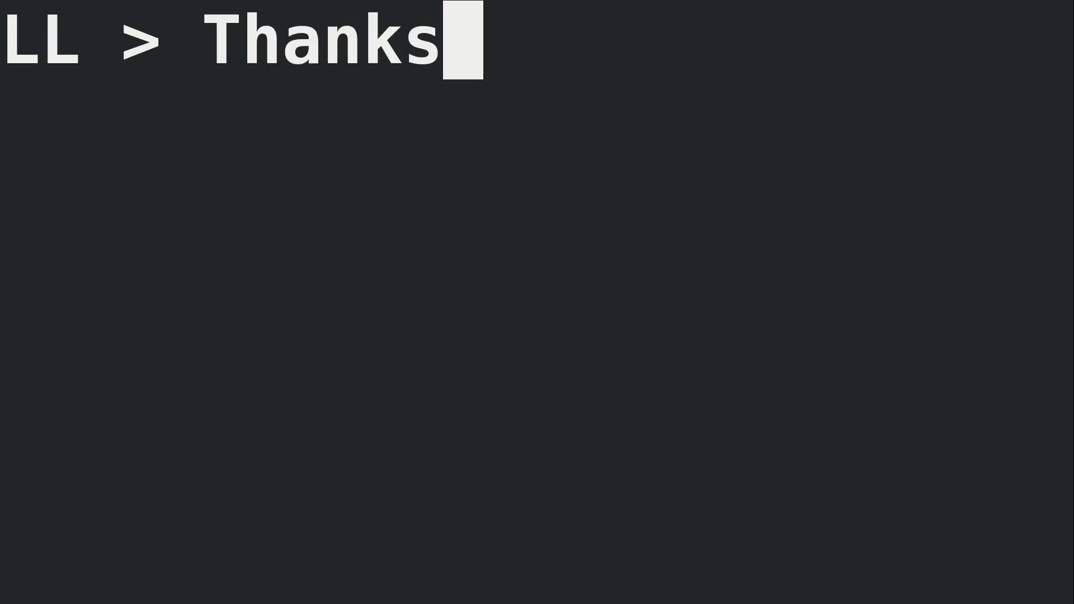
pyautogui.write(' for watching!')
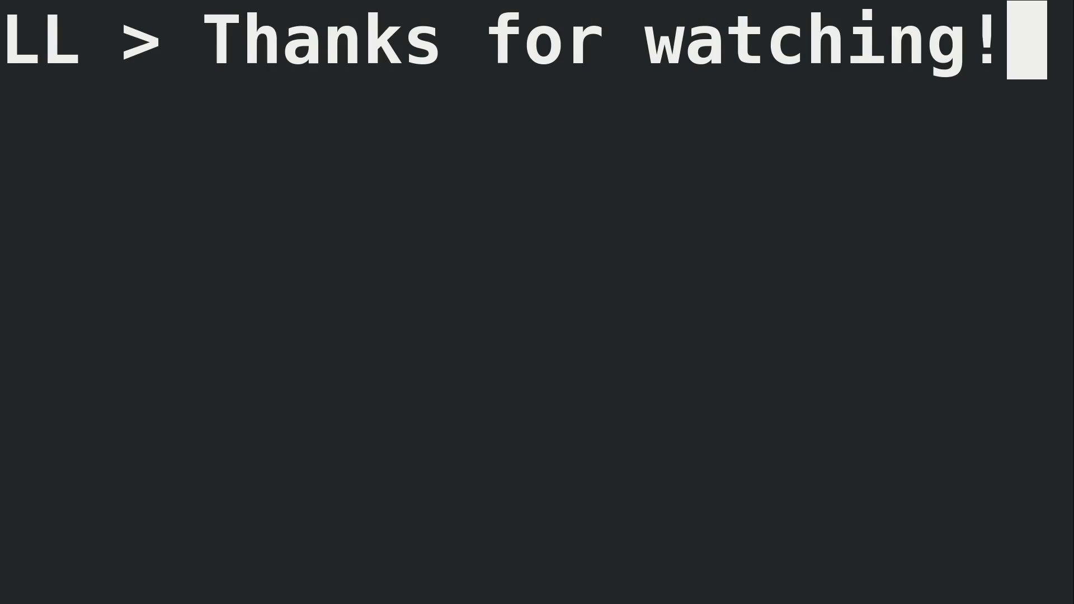